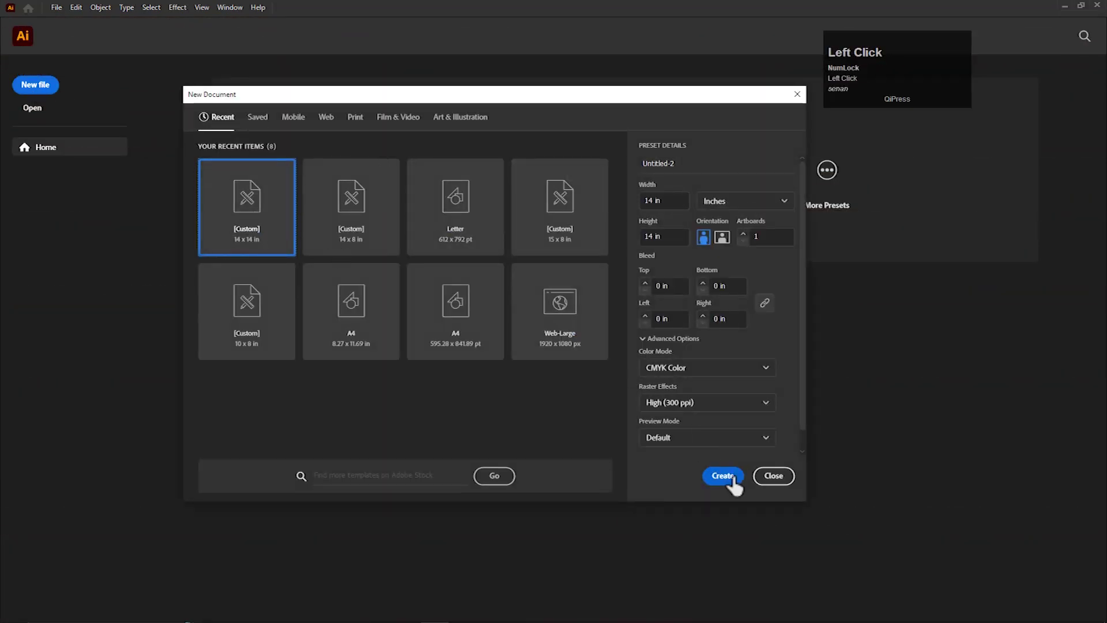
Create a 14 x 14 in CMYK document at 300 ppi, fit the artboard in view and show the rulers.
{"action": "left_click", "coordinate": [733, 484]}
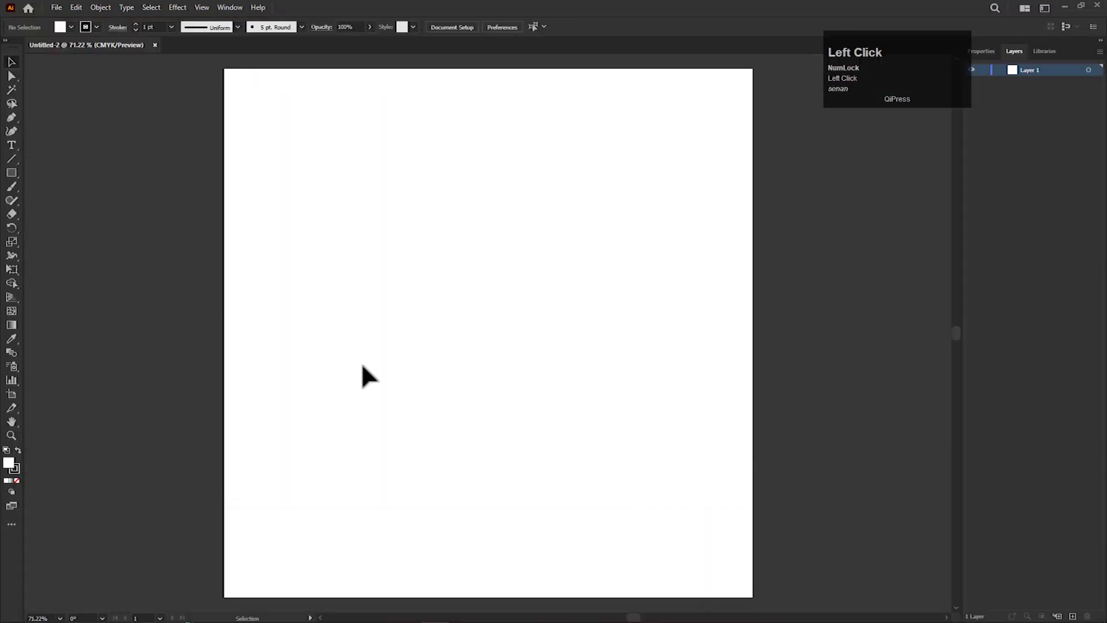
{"action": "key", "text": "ctrl+0"}
{"action": "key", "text": "ctrl+r"}
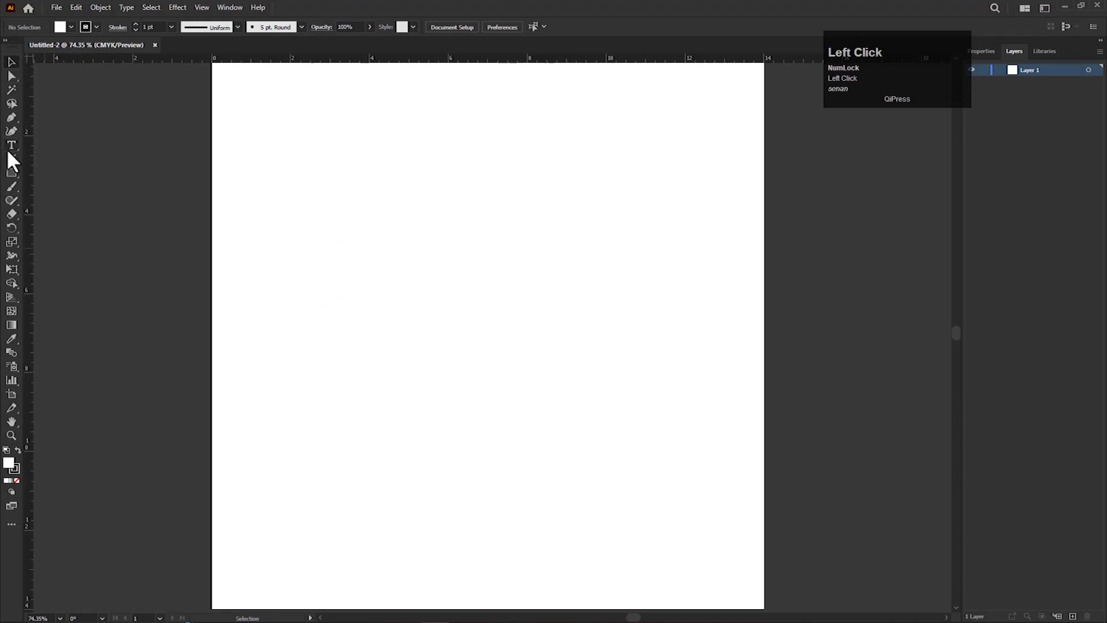
Draw a circle about 2.37 in in diameter in the upper left area of the artboard.
{"action": "left_click_drag", "start_coordinate": [11, 170], "coordinate": [56, 201]}
{"action": "left_click_drag", "start_coordinate": [341, 193], "coordinate": [365, 219]}
{"action": "key", "text": "v"}
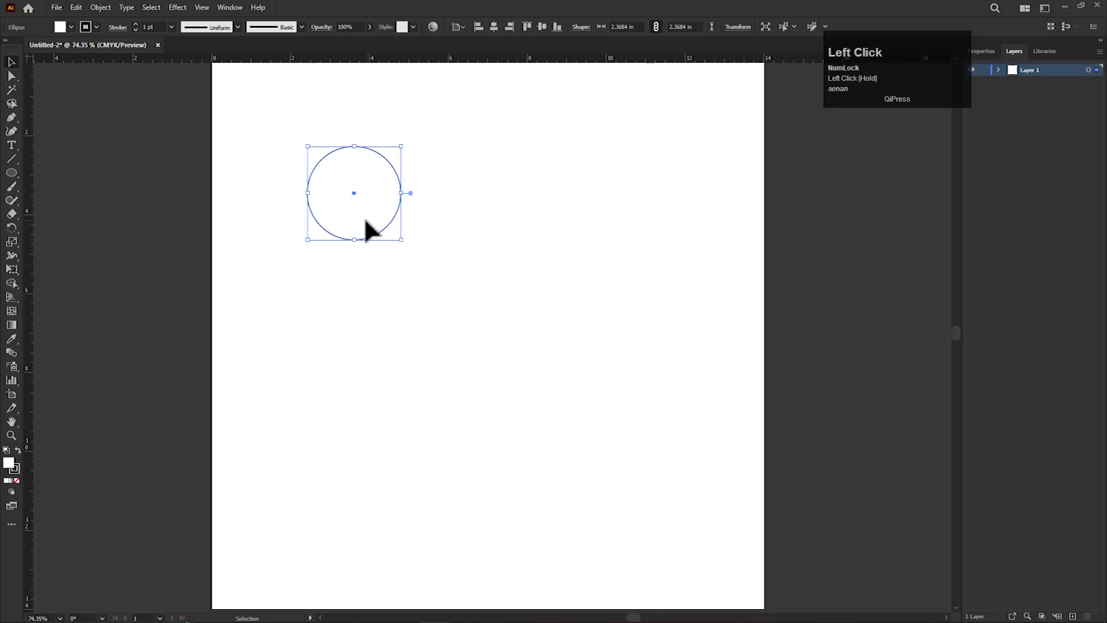
Duplicate the circle and place the copy so that it overlaps the right half of the original.
{"action": "left_click", "coordinate": [76, 7]}
{"action": "left_click", "coordinate": [83, 63]}
{"action": "left_click", "coordinate": [76, 7]}
{"action": "left_click", "coordinate": [116, 75]}
{"action": "left_click_drag", "start_coordinate": [512, 332], "coordinate": [418, 189]}
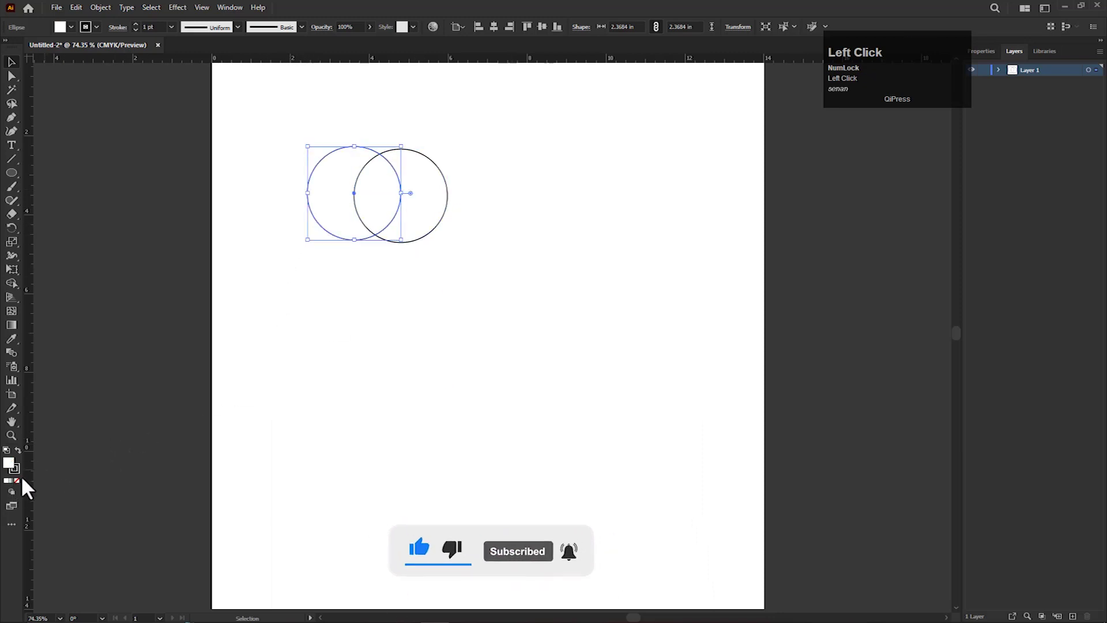
Remove the fill from both circles and shift the right circle slightly closer to the left one.
{"action": "left_click", "coordinate": [371, 284]}
{"action": "left_click_drag", "start_coordinate": [442, 232], "coordinate": [434, 230]}
{"action": "left_click_drag", "start_coordinate": [454, 187], "coordinate": [454, 188]}
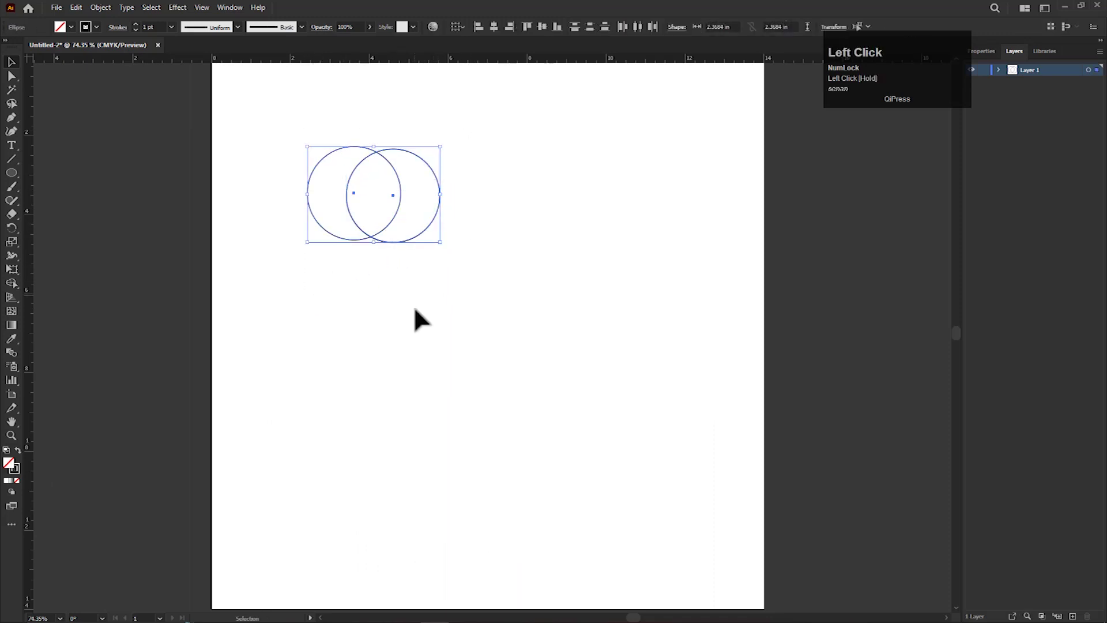
Draw a horizontal line about 4.8 in long across the upper part of both circles.
{"action": "left_click", "coordinate": [8, 158]}
{"action": "left_click_drag", "start_coordinate": [287, 186], "coordinate": [477, 186]}
{"action": "key", "text": "v"}
Merge the outer regions of the circles with the Shape Builder, leaving the shield-shaped overlap below the line separate.
{"action": "left_click_drag", "start_coordinate": [388, 186], "coordinate": [523, 106]}
{"action": "left_click", "coordinate": [11, 284]}
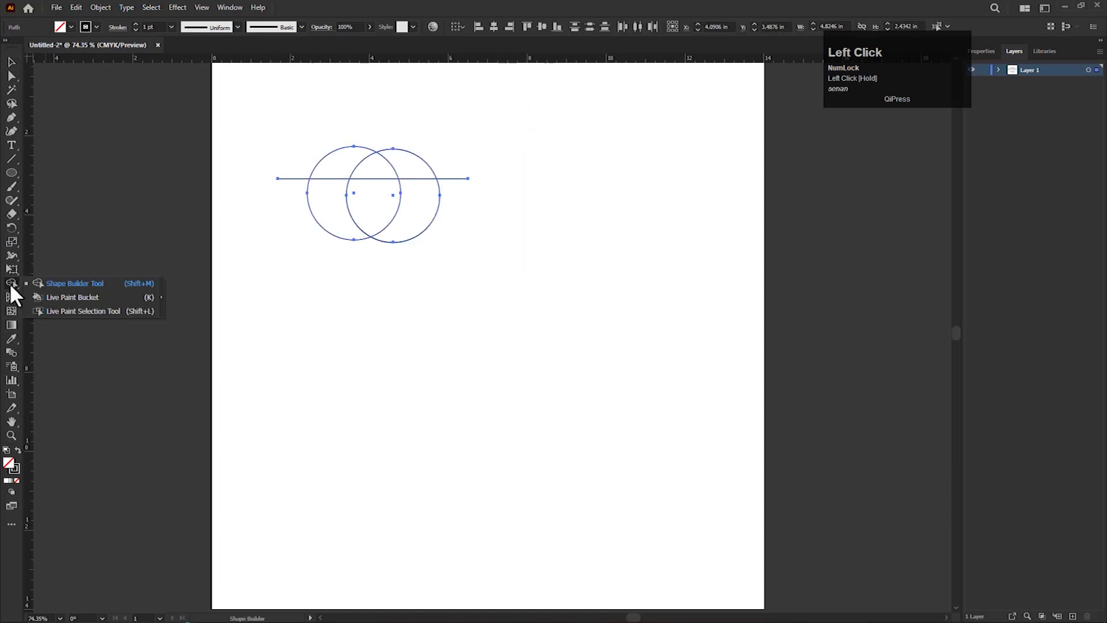
{"action": "left_click", "coordinate": [311, 144]}
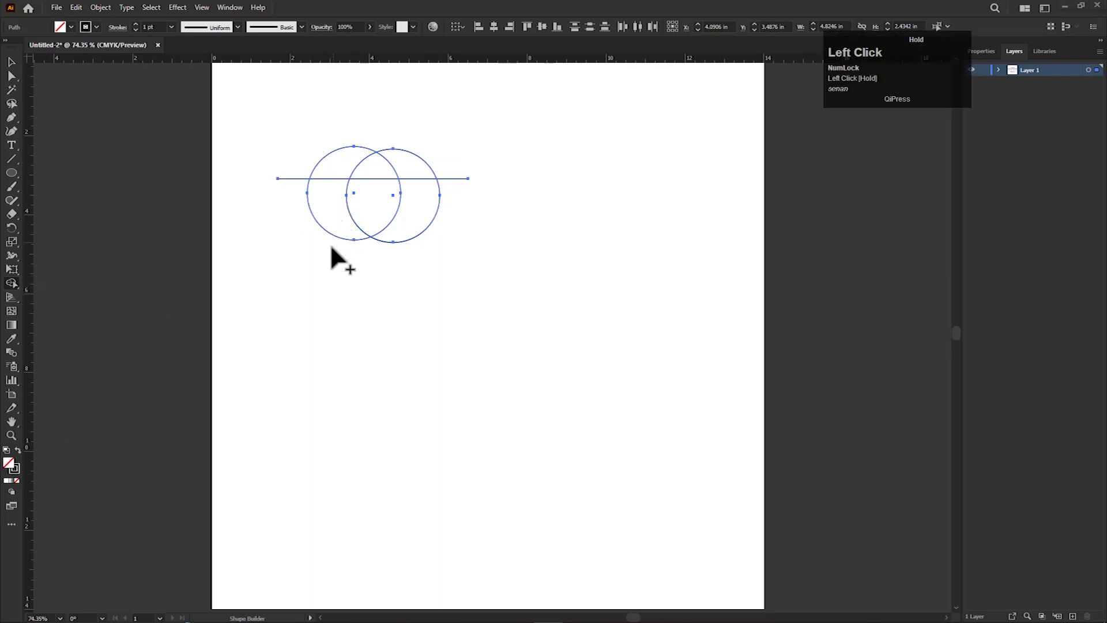
{"action": "mouse_move", "coordinate": [346, 153]}
{"action": "left_mouse_down"}
{"action": "mouse_move", "coordinate": [408, 168]}
{"action": "mouse_move", "coordinate": [389, 256]}
{"action": "mouse_move", "coordinate": [440, 163]}
{"action": "left_mouse_up"}
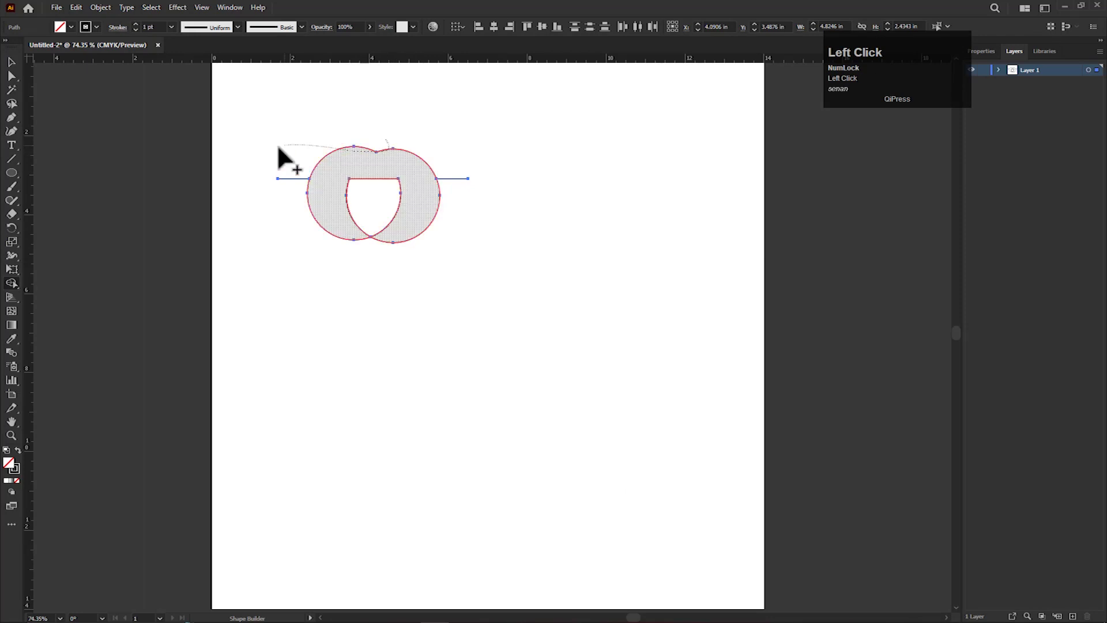
Delete the merged outer shape and move the shield to the upper left of the artboard.
{"action": "left_click", "coordinate": [20, 66]}
{"action": "left_click", "coordinate": [322, 210]}
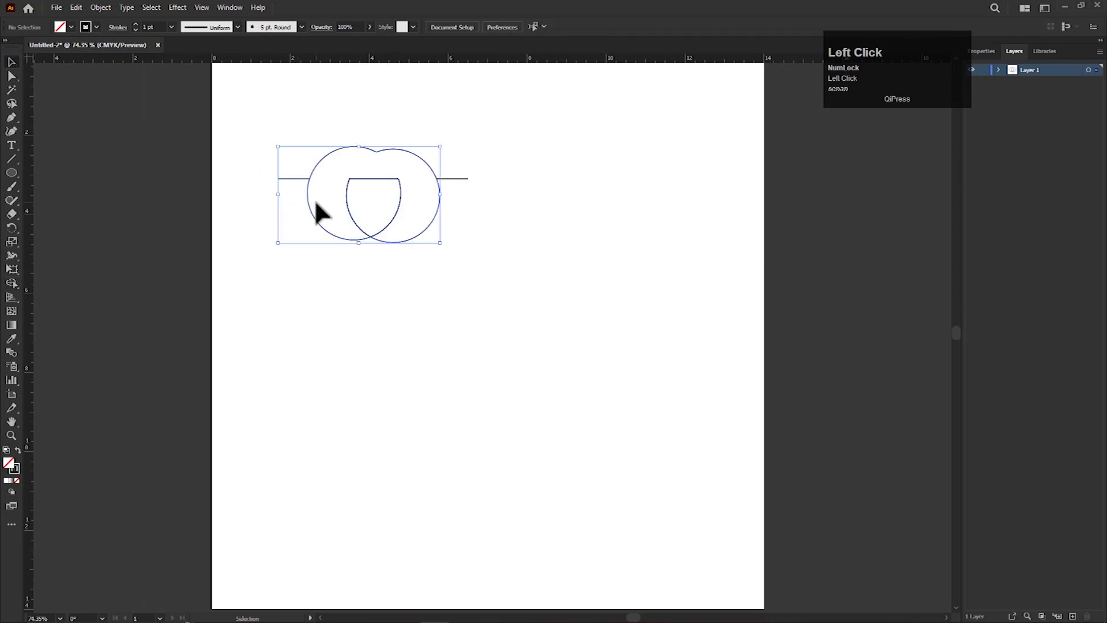
{"action": "key", "text": "Delete"}
{"action": "left_click_drag", "start_coordinate": [390, 224], "coordinate": [304, 154]}
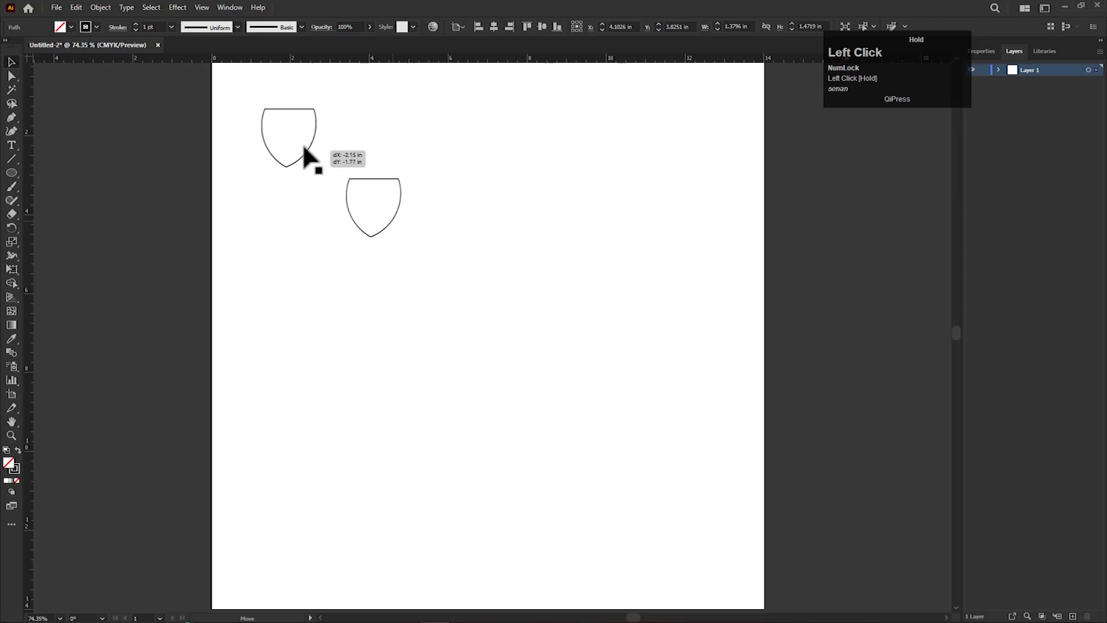
{"action": "left_click", "coordinate": [334, 163]}
Delete the leftover pieces and draw a vertical line about 6.9 in long below the shield.
{"action": "left_click_drag", "start_coordinate": [405, 210], "coordinate": [321, 489]}
{"action": "key", "text": "Delete"}
{"action": "key", "text": "v"}
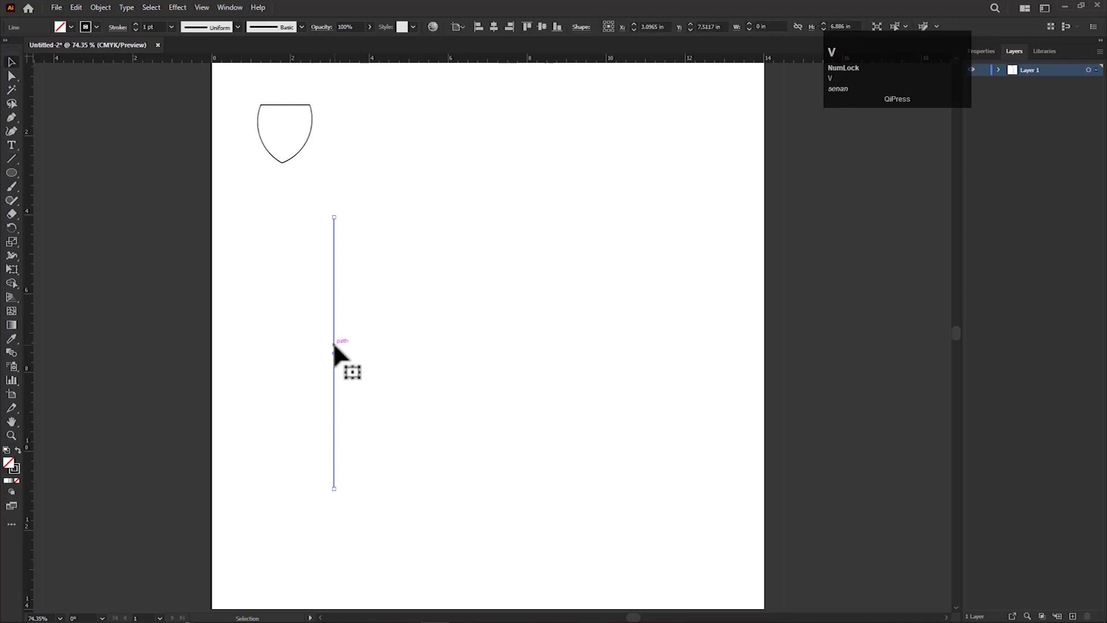
Duplicate the vertical line repeatedly to the right, making twelve evenly spaced lines about 0.28 in apart.
{"action": "left_click_drag", "start_coordinate": [333, 345], "coordinate": [345, 346]}
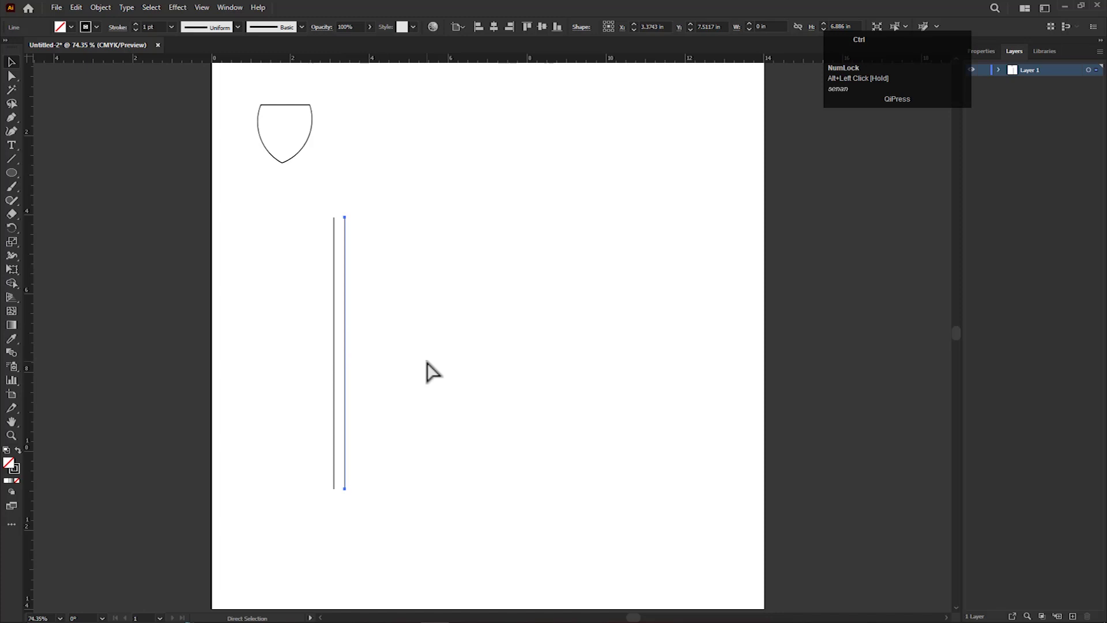
{"action": "key", "text": "ctrl+d"}
{"action": "key", "text": "ctrl+d"}
{"action": "key", "text": "ctrl+d"}
{"action": "key", "text": "ctrl+d"}
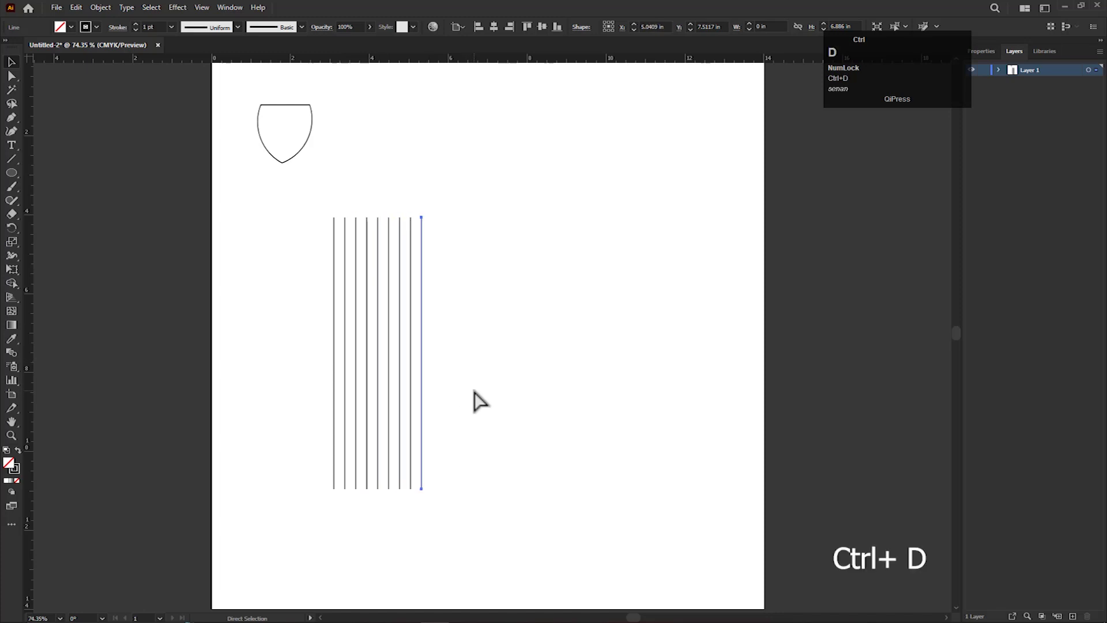
Lengthen all the vertical lines to about 7.75 in and move them toward the middle of the artboard.
{"action": "left_click_drag", "start_coordinate": [309, 196], "coordinate": [546, 348]}
{"action": "left_click_drag", "start_coordinate": [394, 218], "coordinate": [391, 183]}
{"action": "left_click_drag", "start_coordinate": [400, 326], "coordinate": [476, 324]}
Copy the vertical lines in place and rotate the copy 90° to form a horizontal set.
{"action": "left_click", "coordinate": [76, 7]}
{"action": "left_click", "coordinate": [93, 61]}
{"action": "left_click", "coordinate": [77, 7]}
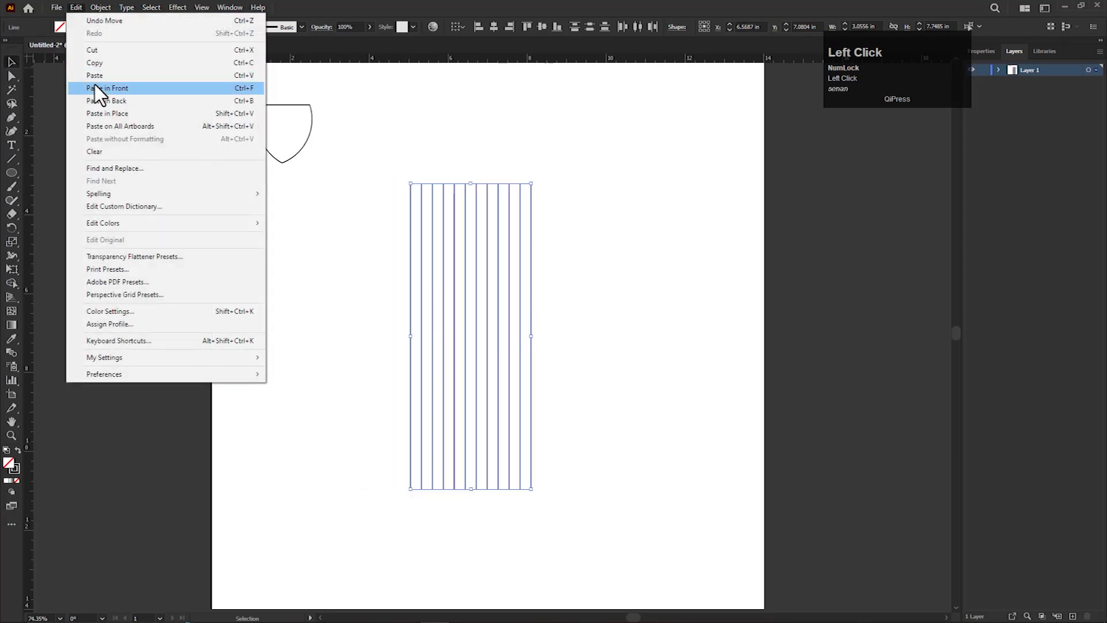
{"action": "left_click", "coordinate": [109, 116]}
{"action": "left_click_drag", "start_coordinate": [537, 497], "coordinate": [591, 286]}
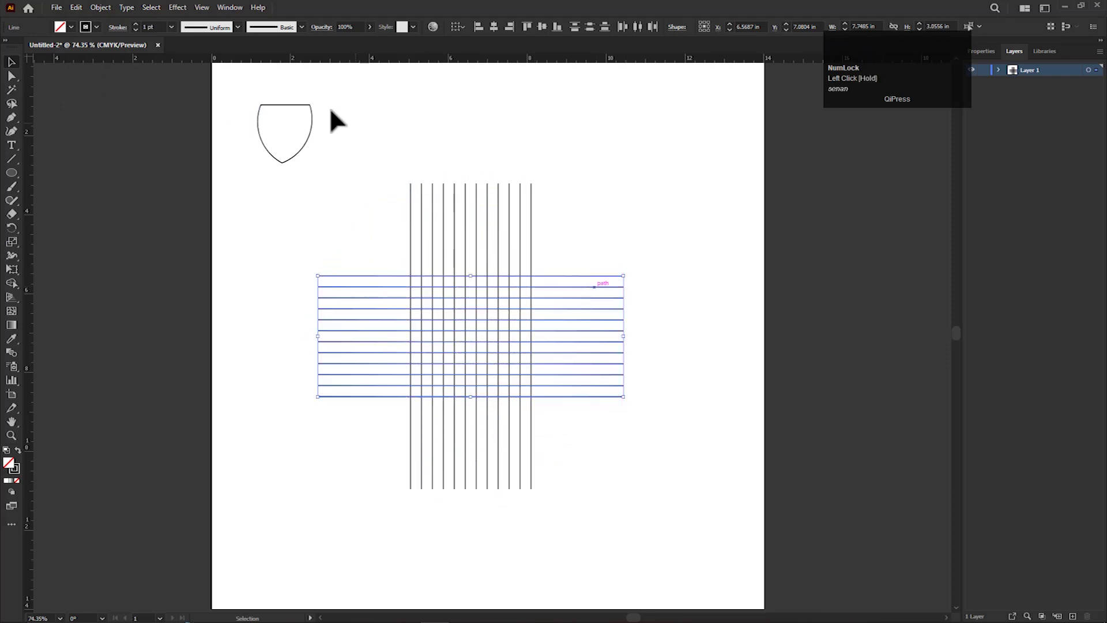
Copy the horizontal lines in place and rotate the copy 45° into a diagonal set.
{"action": "left_click", "coordinate": [76, 7]}
{"action": "left_click", "coordinate": [92, 62]}
{"action": "left_click", "coordinate": [76, 6]}
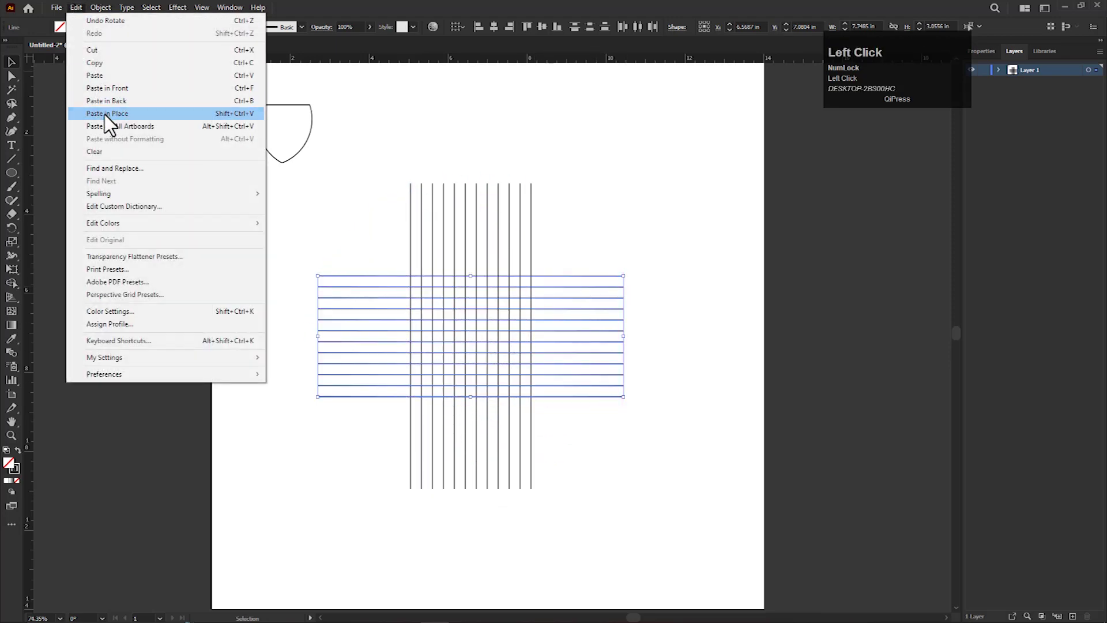
{"action": "left_click", "coordinate": [105, 114]}
{"action": "left_click_drag", "start_coordinate": [629, 268], "coordinate": [523, 172]}
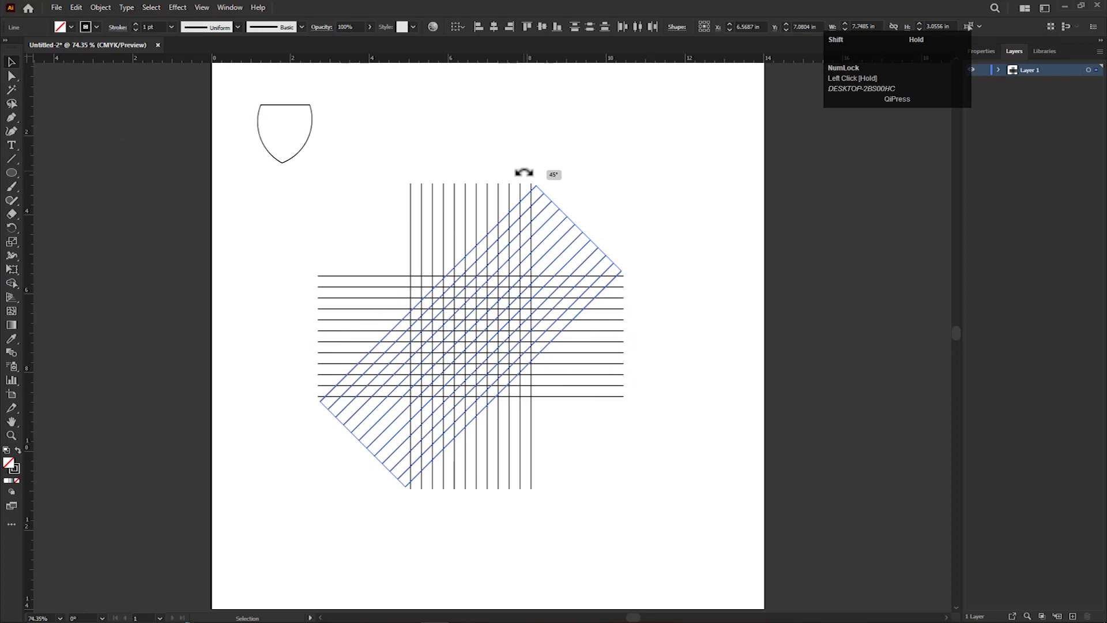
Copy the diagonal lines in place and rotate the copy 90° to form the opposite diagonal set.
{"action": "left_click", "coordinate": [75, 6]}
{"action": "left_click", "coordinate": [87, 64]}
{"action": "left_click", "coordinate": [75, 8]}
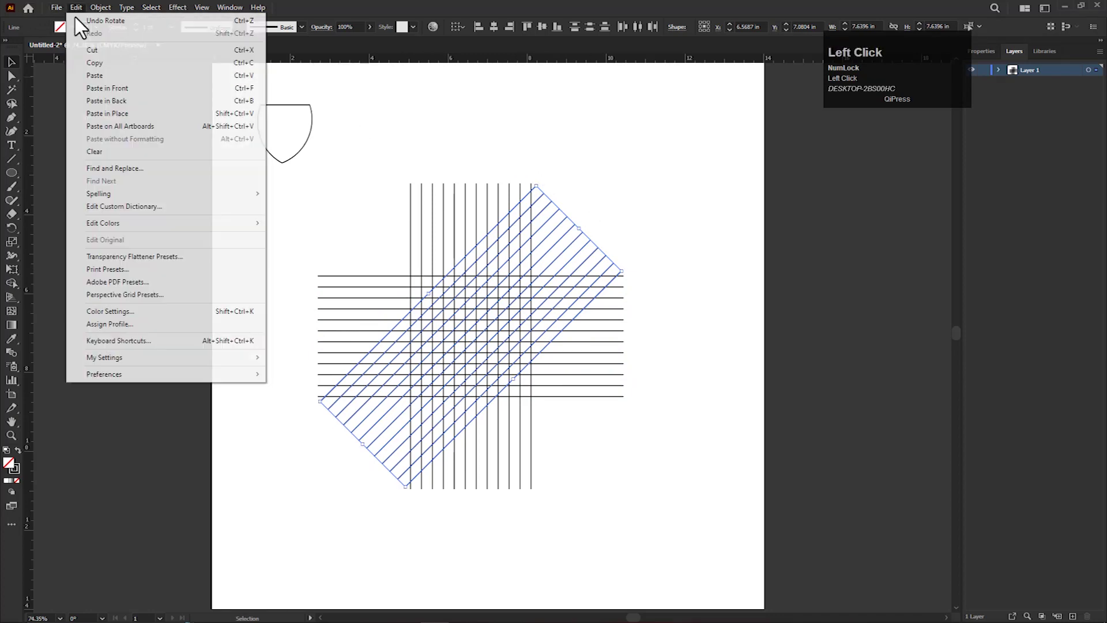
{"action": "left_click", "coordinate": [108, 113]}
{"action": "left_click_drag", "start_coordinate": [537, 180], "coordinate": [504, 395]}
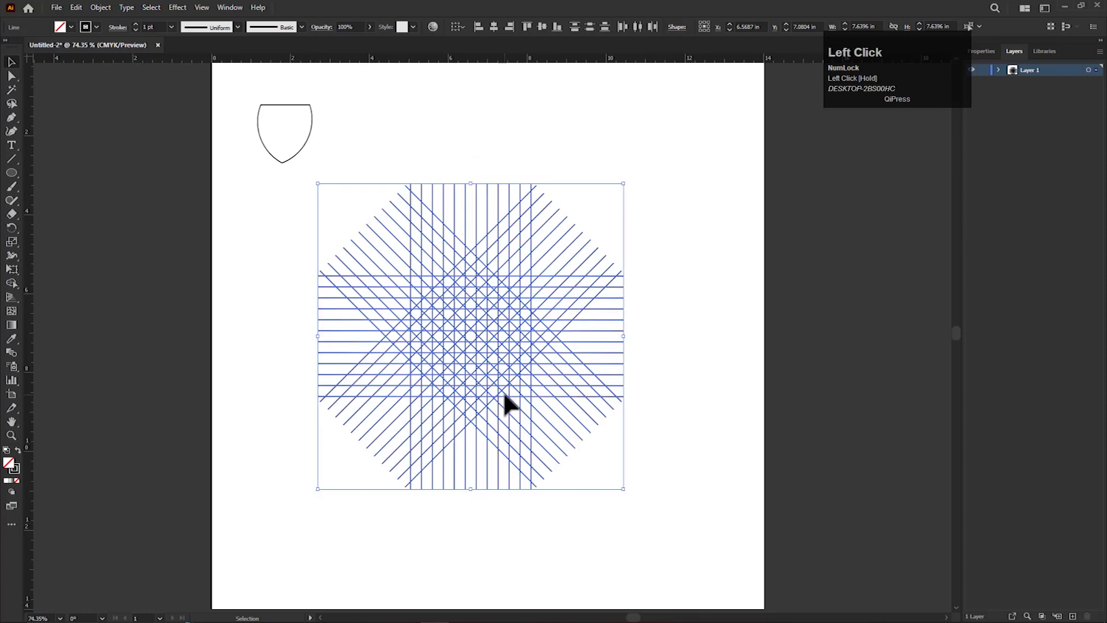
Enlarge the complete line grid to about 8.1 in and move it slightly to the right.
{"action": "left_click_drag", "start_coordinate": [624, 490], "coordinate": [644, 506]}
{"action": "left_click_drag", "start_coordinate": [516, 376], "coordinate": [545, 364]}
{"action": "left_click", "coordinate": [640, 503]}
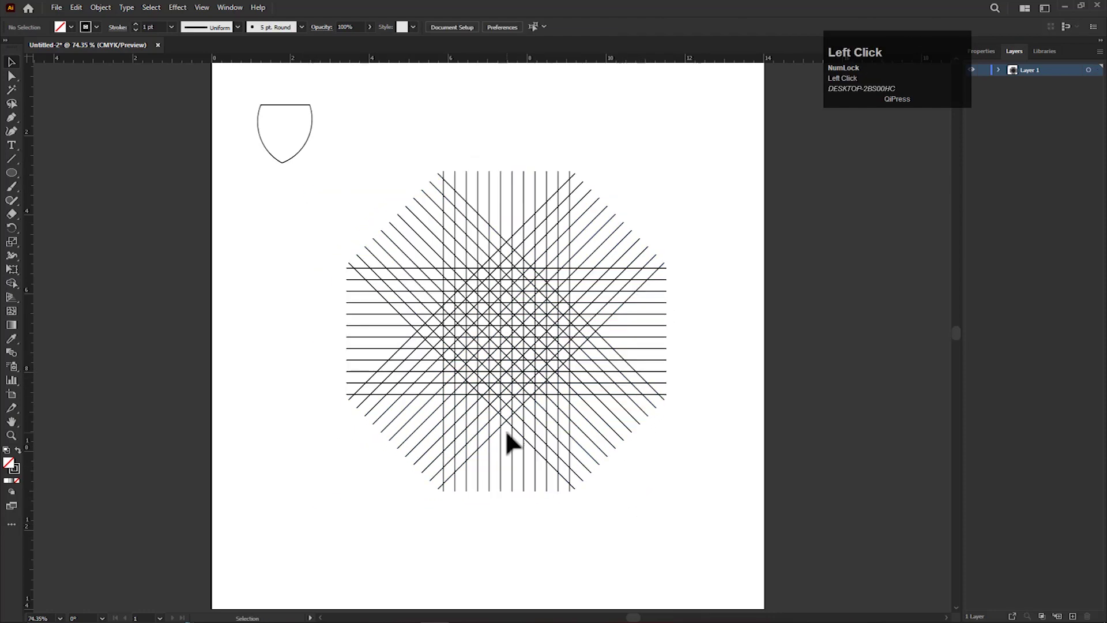
Adjust the shield into a symmetrical outline about 1.53 in wide and 1.47 in high.
{"action": "left_click_drag", "start_coordinate": [300, 148], "coordinate": [544, 309]}
{"action": "left_click", "coordinate": [295, 148]}
{"action": "left_click_drag", "start_coordinate": [300, 149], "coordinate": [285, 100]}
{"action": "left_click", "coordinate": [338, 160]}
{"action": "left_click", "coordinate": [535, 86]}
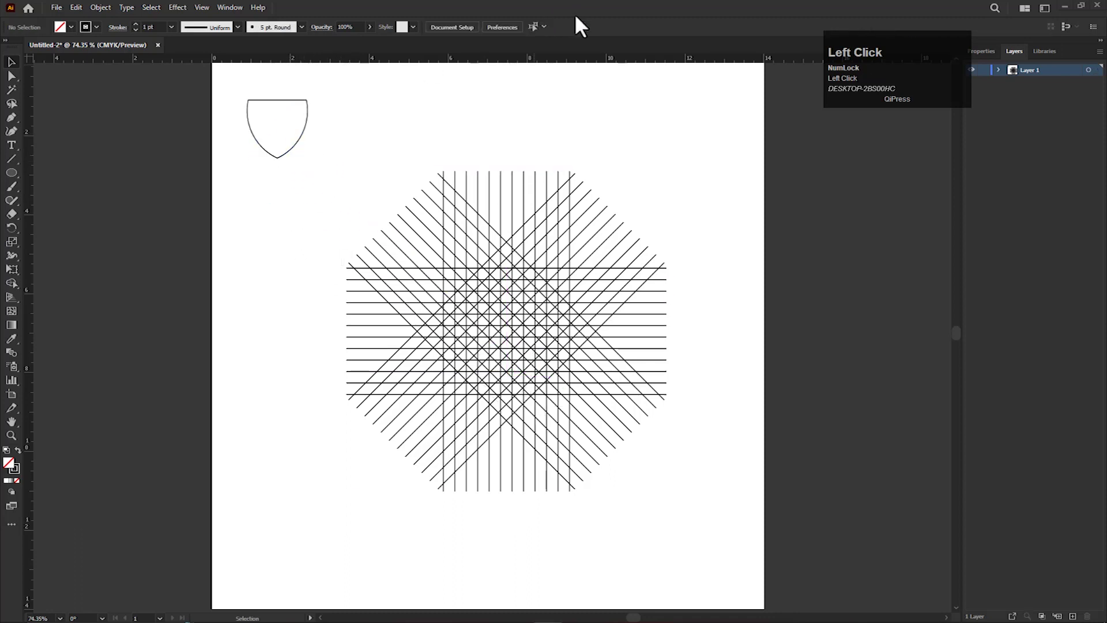
Move the shield onto the grid's centre and scale it to about 3.41 x 3.28 in.
{"action": "left_click_drag", "start_coordinate": [279, 140], "coordinate": [310, 187]}
{"action": "left_click_drag", "start_coordinate": [293, 145], "coordinate": [488, 340]}
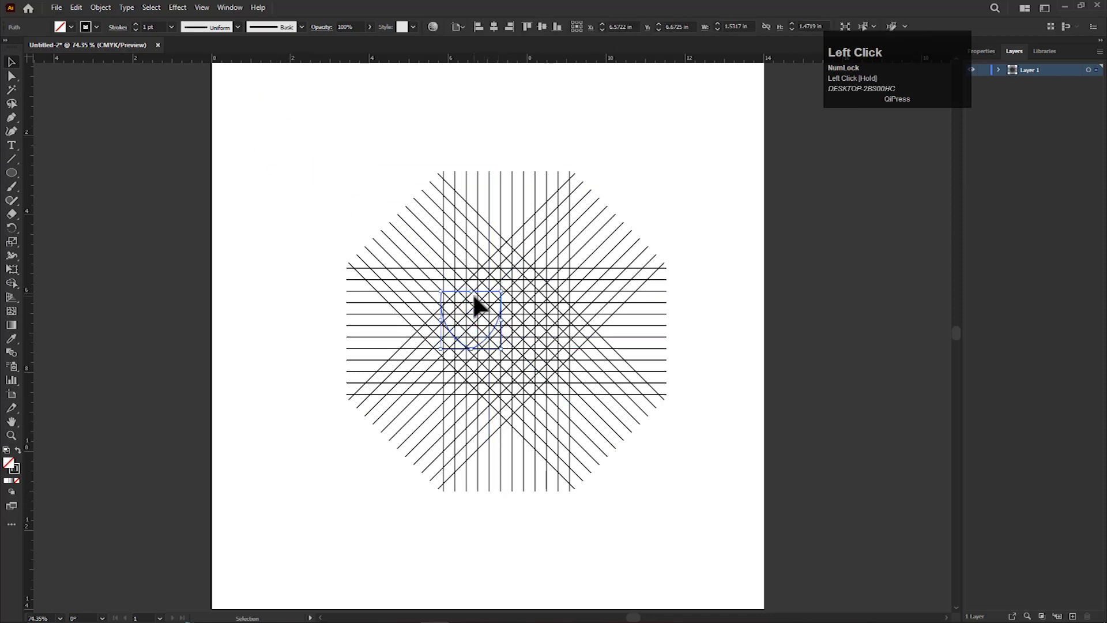
{"action": "left_click_drag", "start_coordinate": [483, 298], "coordinate": [511, 292]}
{"action": "left_click_drag", "start_coordinate": [507, 420], "coordinate": [511, 419]}
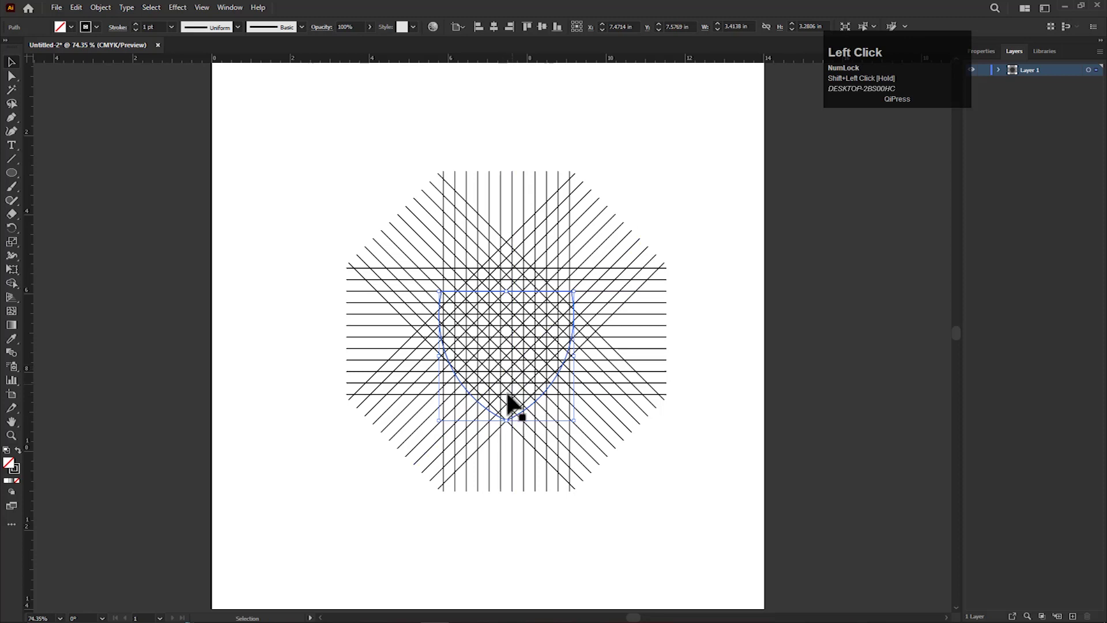
Copy the shield in place and shrink the copy to about 2.26 x 2.17 in around its centre.
{"action": "left_click", "coordinate": [77, 7]}
{"action": "left_click", "coordinate": [97, 67]}
{"action": "left_click", "coordinate": [77, 8]}
{"action": "left_click", "coordinate": [109, 113]}
{"action": "left_click_drag", "start_coordinate": [573, 420], "coordinate": [547, 398]}
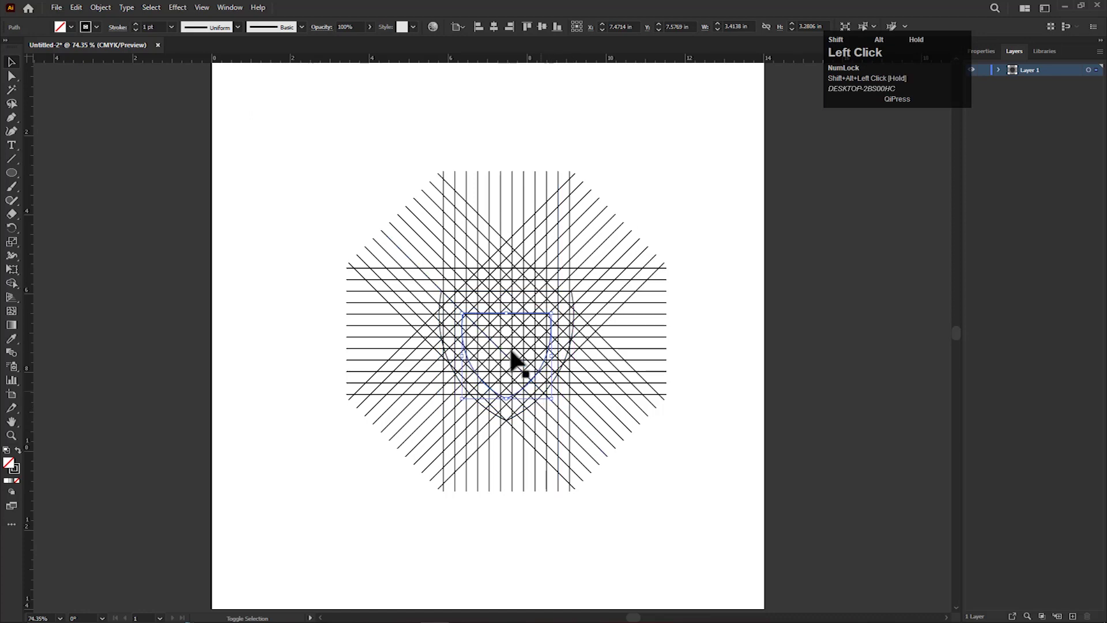
Align the inner shield to the grid lines and resize it to about 2.68 x 2.58 in.
{"action": "scroll", "coordinate": [511, 351], "scroll_direction": "up", "scroll_amount": 3}
{"action": "left_click_drag", "start_coordinate": [502, 361], "coordinate": [503, 384]}
{"action": "left_click_drag", "start_coordinate": [503, 279], "coordinate": [500, 253]}
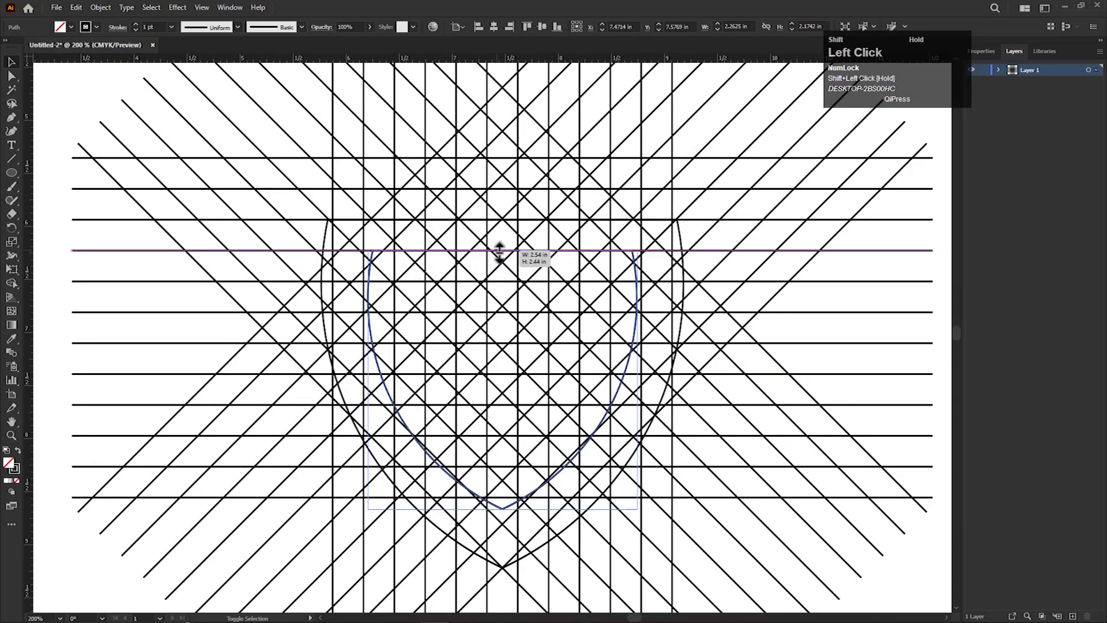
{"action": "left_click_drag", "start_coordinate": [502, 509], "coordinate": [505, 525]}
{"action": "scroll", "coordinate": [648, 502], "scroll_direction": "down", "scroll_amount": 3}
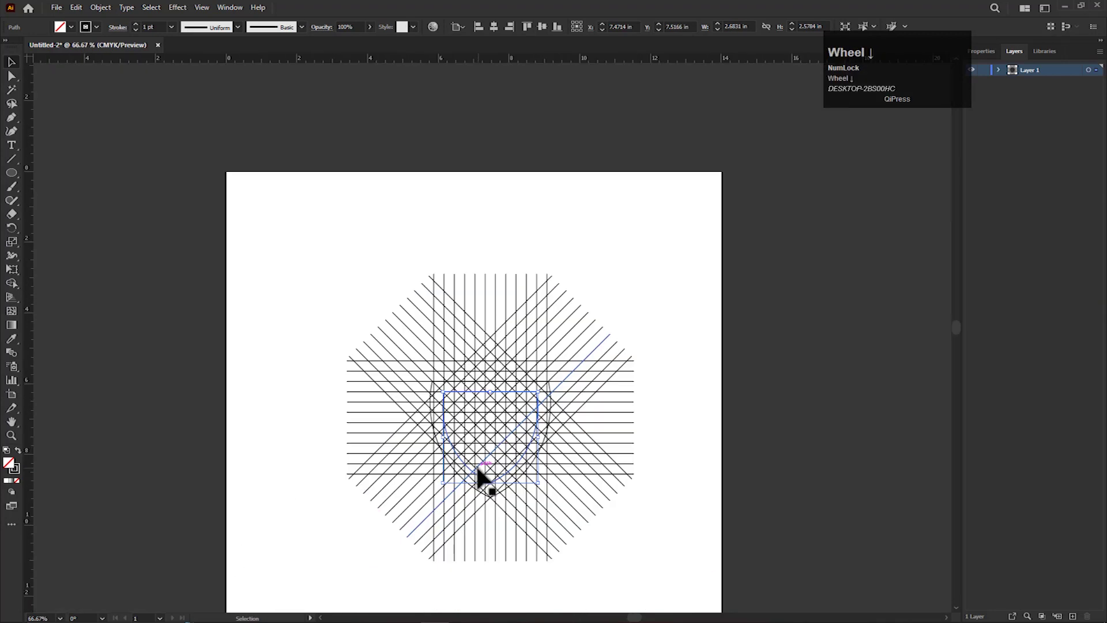
Select the grid and both shields and scale them together to about 9.78 in wide.
{"action": "left_click_drag", "start_coordinate": [510, 427], "coordinate": [500, 416]}
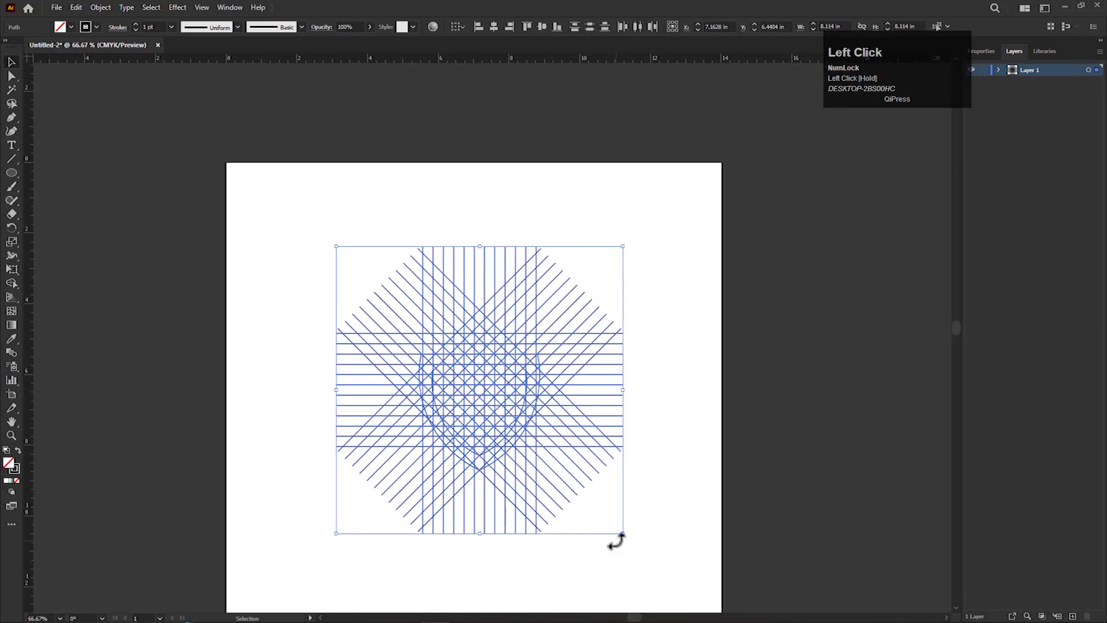
{"action": "left_click_drag", "start_coordinate": [615, 533], "coordinate": [667, 563]}
{"action": "scroll", "coordinate": [531, 468], "scroll_direction": "up", "scroll_amount": 1}
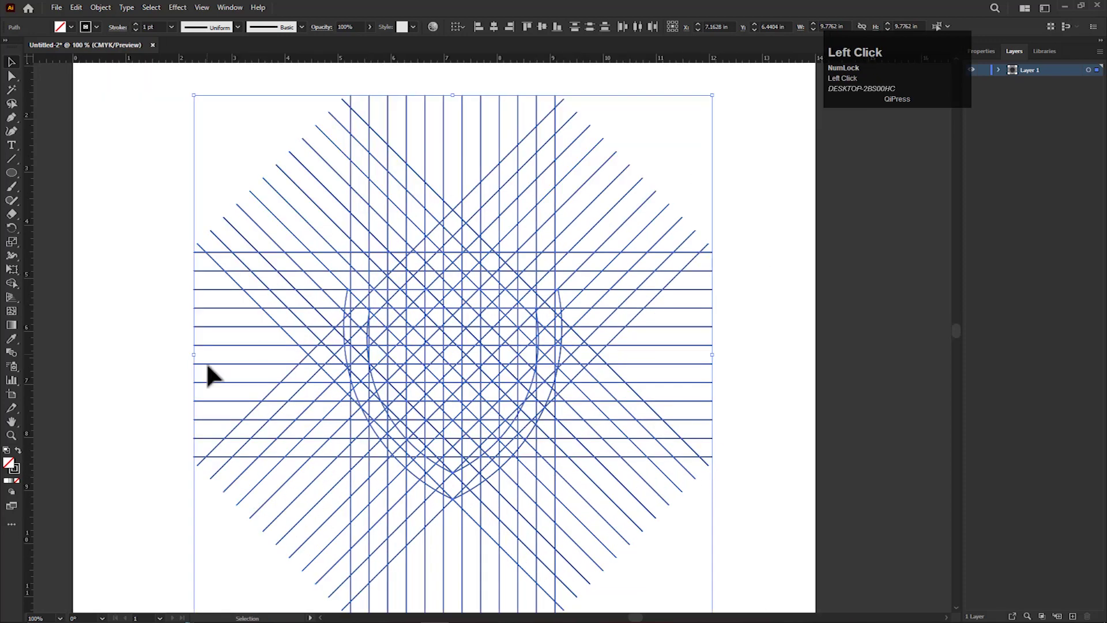
Activate the Shape Builder for the selected artwork with a black fill and no stroke, with the shields in view.
{"action": "left_click", "coordinate": [11, 282]}
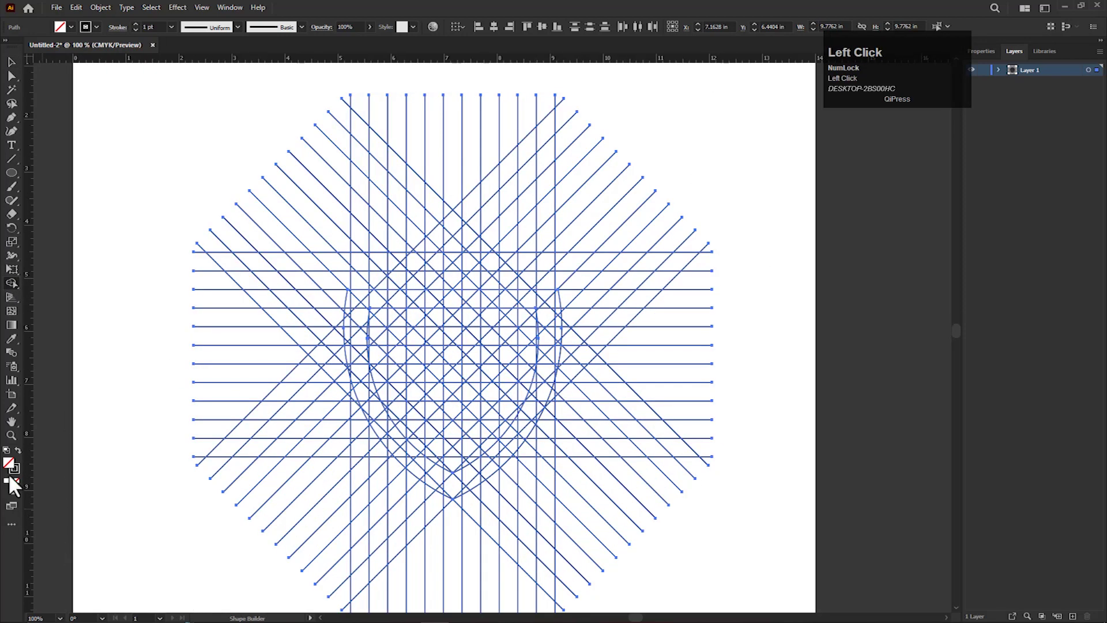
{"action": "key", "text": "space"}
{"action": "left_click_drag", "start_coordinate": [269, 500], "coordinate": [255, 502]}
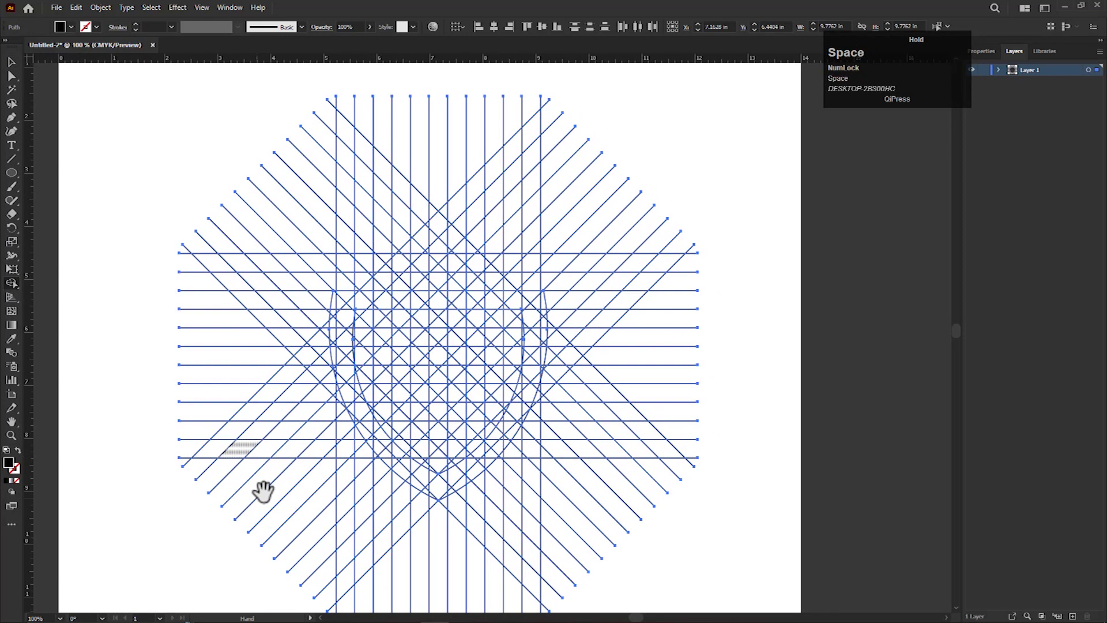
{"action": "scroll", "coordinate": [434, 373], "scroll_direction": "up", "scroll_amount": 1}
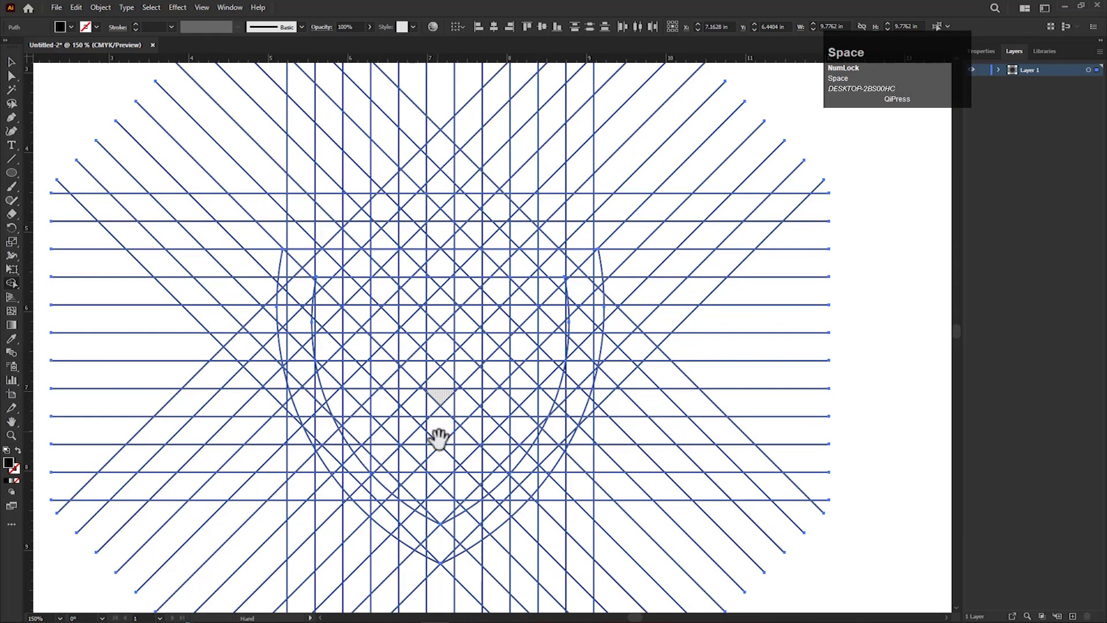
{"action": "key", "text": "space"}
{"action": "left_click_drag", "start_coordinate": [445, 480], "coordinate": [440, 436]}
{"action": "left_click", "coordinate": [589, 11]}
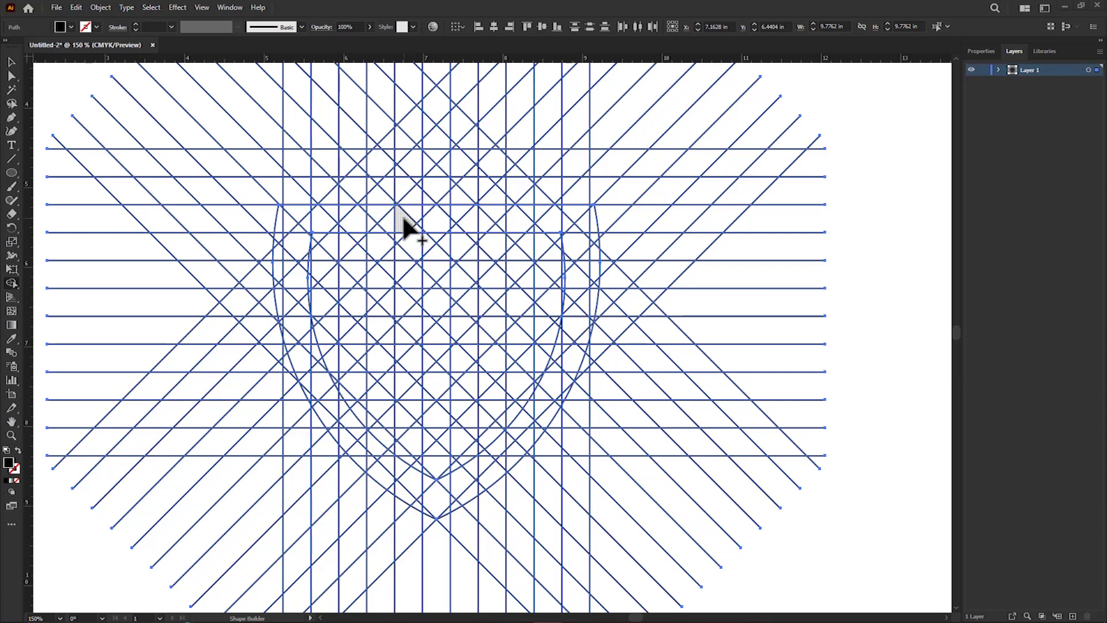
{"action": "mouse_move", "coordinate": [407, 255]}
{"action": "left_mouse_down"}
{"action": "mouse_move", "coordinate": [460, 248]}
{"action": "mouse_move", "coordinate": [459, 500]}
{"action": "left_mouse_up"}
{"action": "left_click_drag", "start_coordinate": [409, 495], "coordinate": [410, 263]}
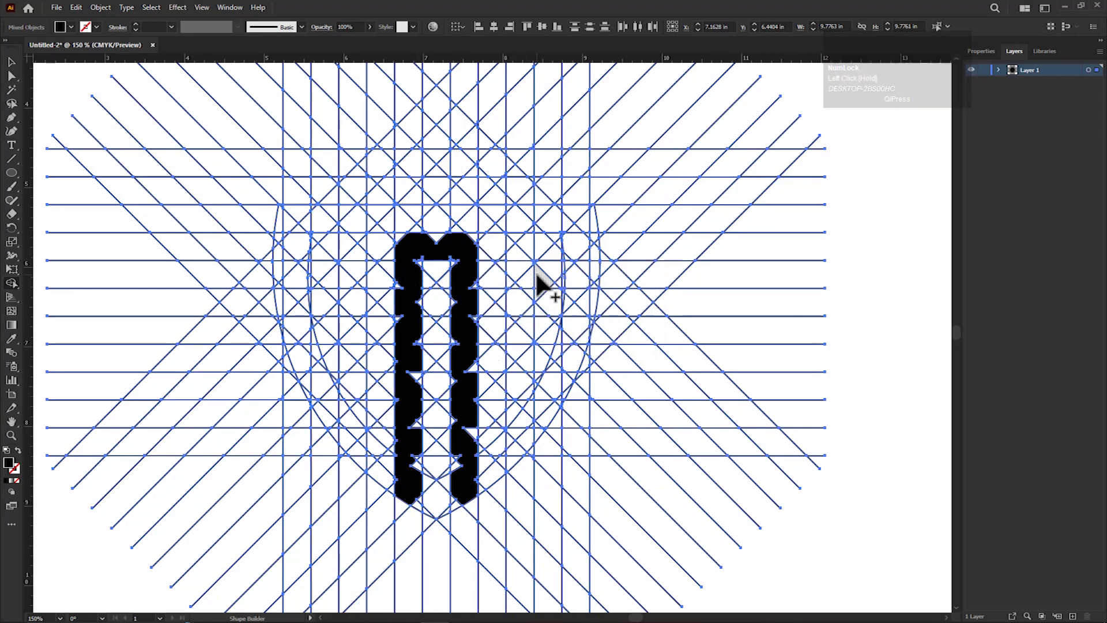
{"action": "key", "text": "ctrl+z"}
{"action": "key", "text": "ctrl+z"}
{"action": "key", "text": "ctrl+z"}
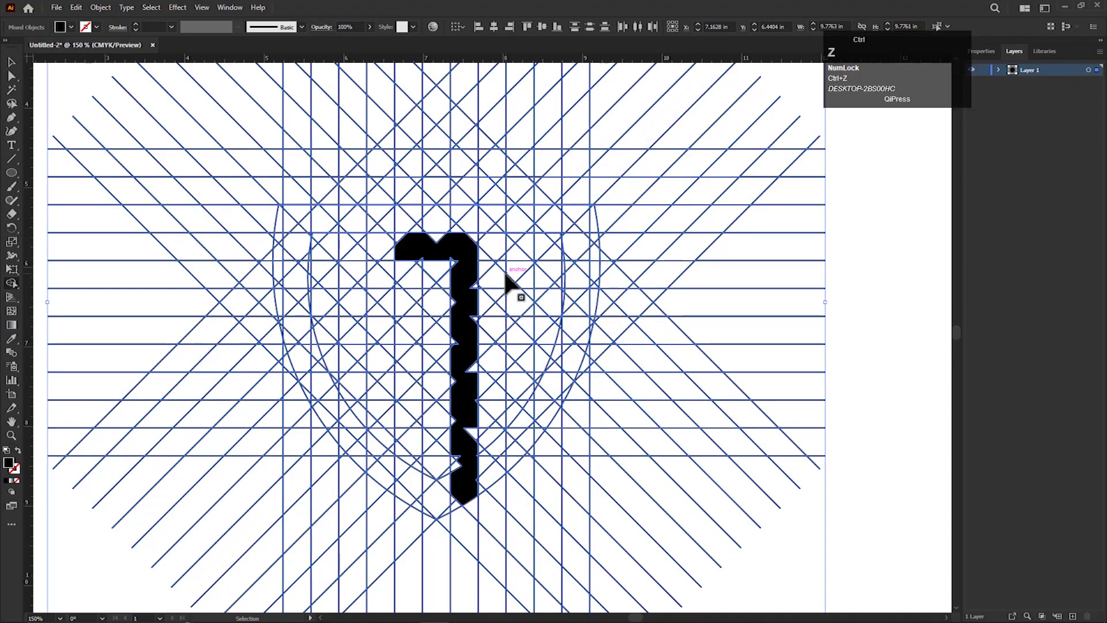
Merge grid cells into a black top bar along the outer shield's upper edge with two vertical stems running down to its tip.
{"action": "mouse_move", "coordinate": [402, 215]}
{"action": "left_mouse_down"}
{"action": "mouse_move", "coordinate": [467, 221]}
{"action": "mouse_move", "coordinate": [464, 505]}
{"action": "left_mouse_up"}
{"action": "left_click_drag", "start_coordinate": [414, 247], "coordinate": [414, 504]}
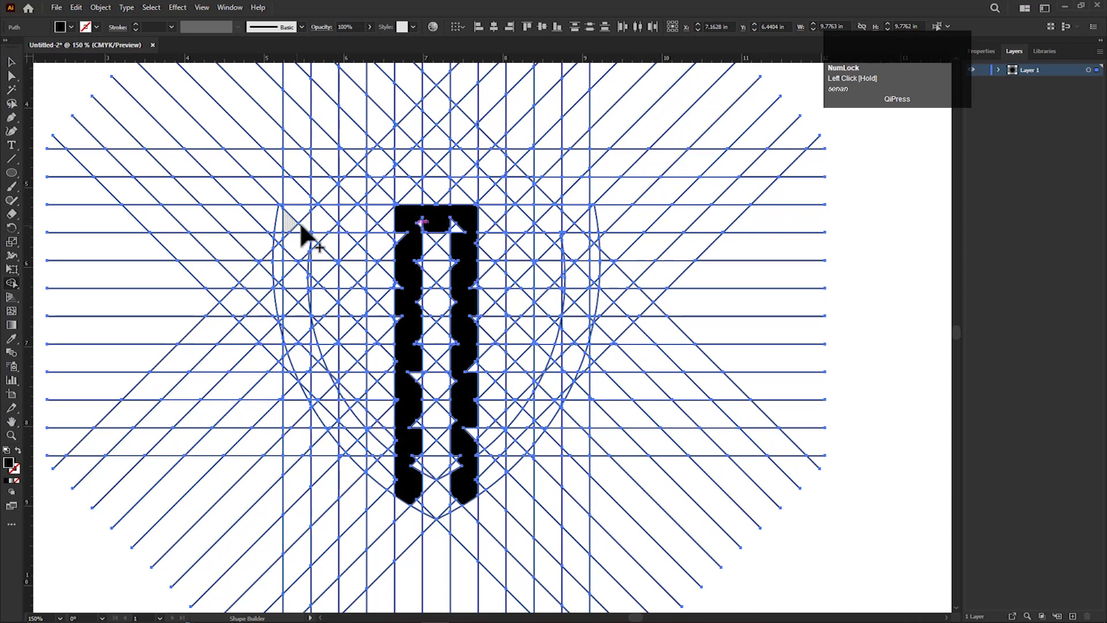
Merge grid cells into the left letter's black top arm and curved side following the shield edge to its lower point.
{"action": "left_click_drag", "start_coordinate": [348, 227], "coordinate": [295, 222]}
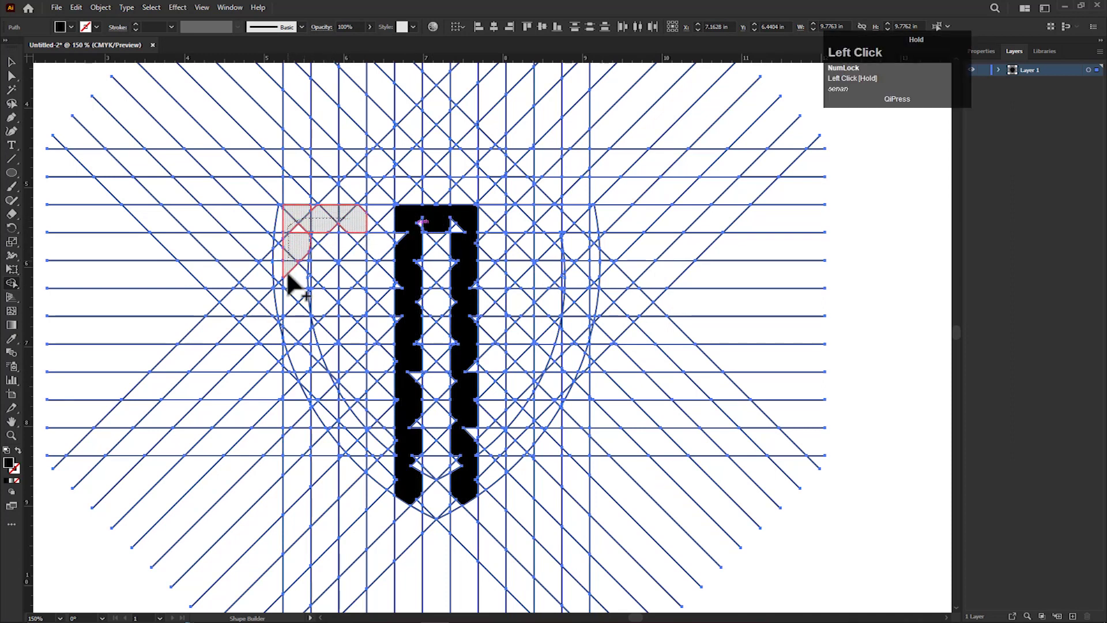
{"action": "left_click_drag", "start_coordinate": [288, 282], "coordinate": [307, 378]}
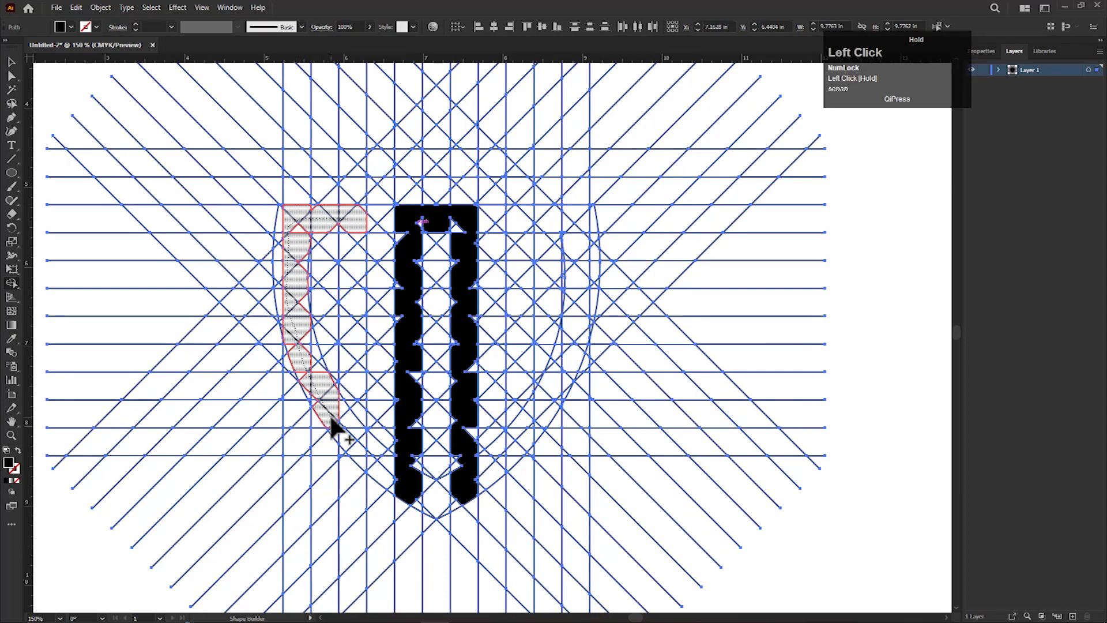
{"action": "left_click_drag", "start_coordinate": [351, 430], "coordinate": [353, 432]}
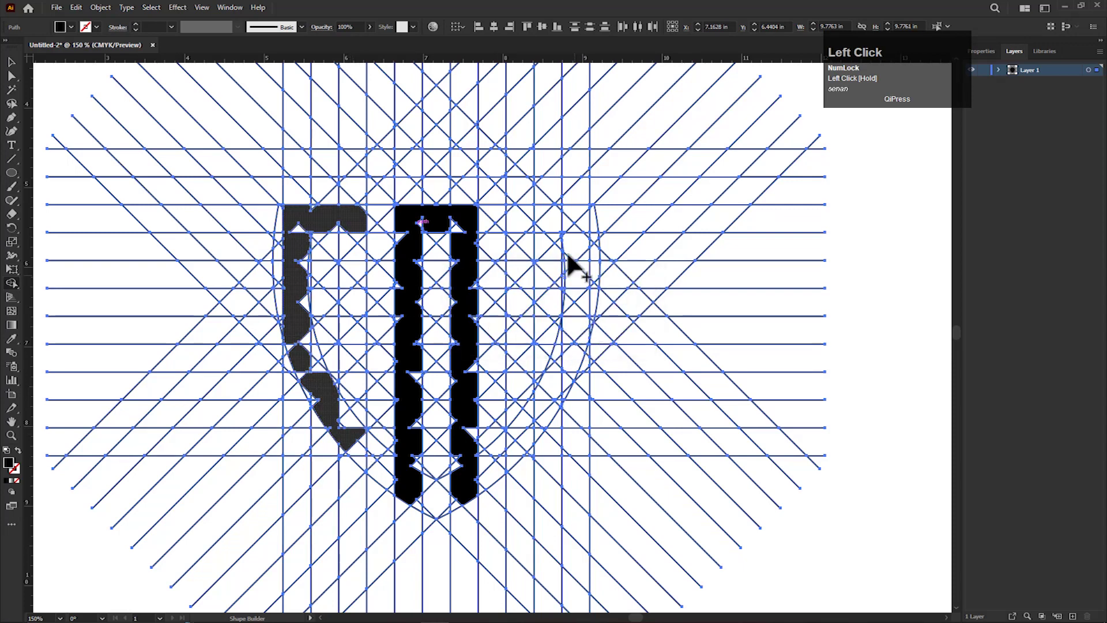
Merge grid cells into a black P shape at the shield's right, with a long vertical stem and closed bowl.
{"action": "left_click_drag", "start_coordinate": [523, 212], "coordinate": [519, 455]}
{"action": "mouse_move", "coordinate": [526, 222]}
{"action": "left_mouse_down"}
{"action": "mouse_move", "coordinate": [585, 220]}
{"action": "mouse_move", "coordinate": [585, 314]}
{"action": "left_mouse_up"}
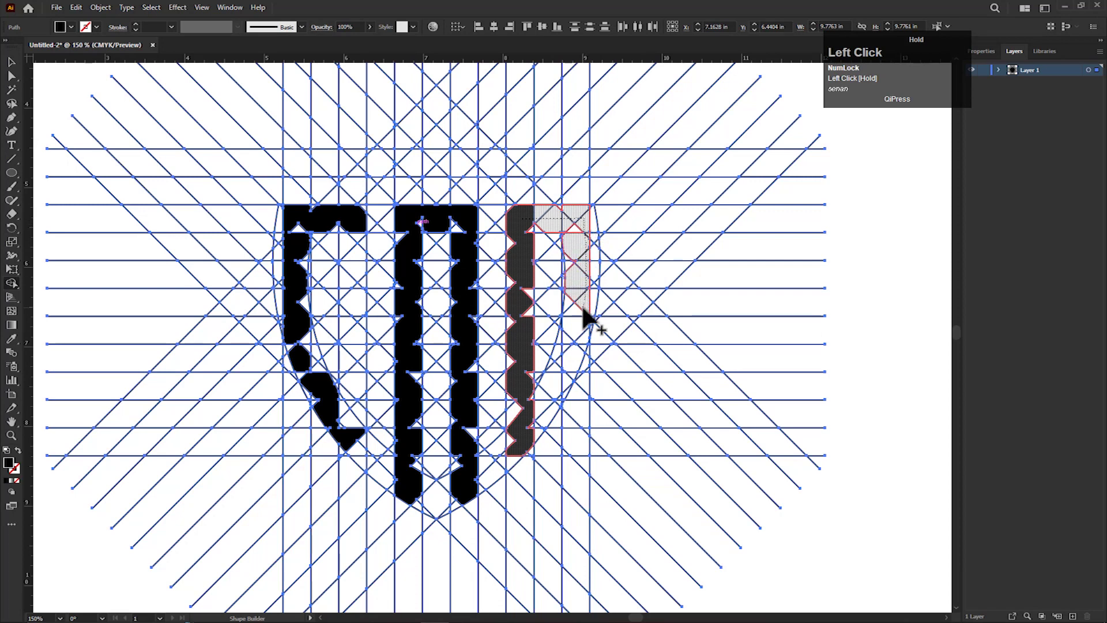
{"action": "left_click_drag", "start_coordinate": [538, 342], "coordinate": [536, 345]}
Merge cells into a crossbar joining the two middle stems and a short inner stem for the left letter.
{"action": "left_click", "coordinate": [436, 332]}
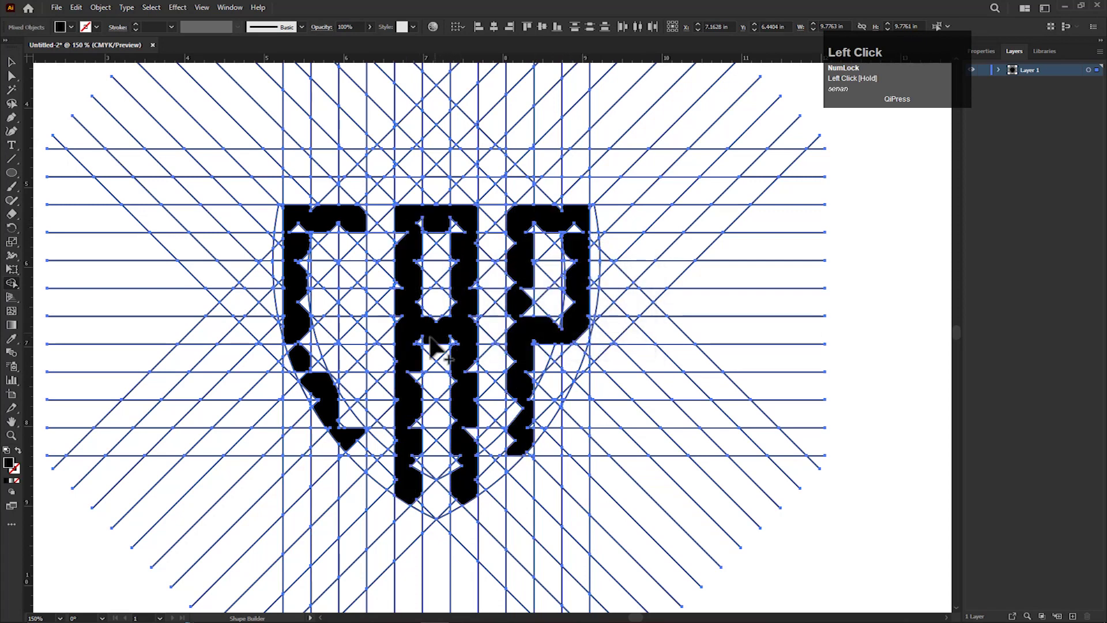
{"action": "left_click", "coordinate": [349, 441]}
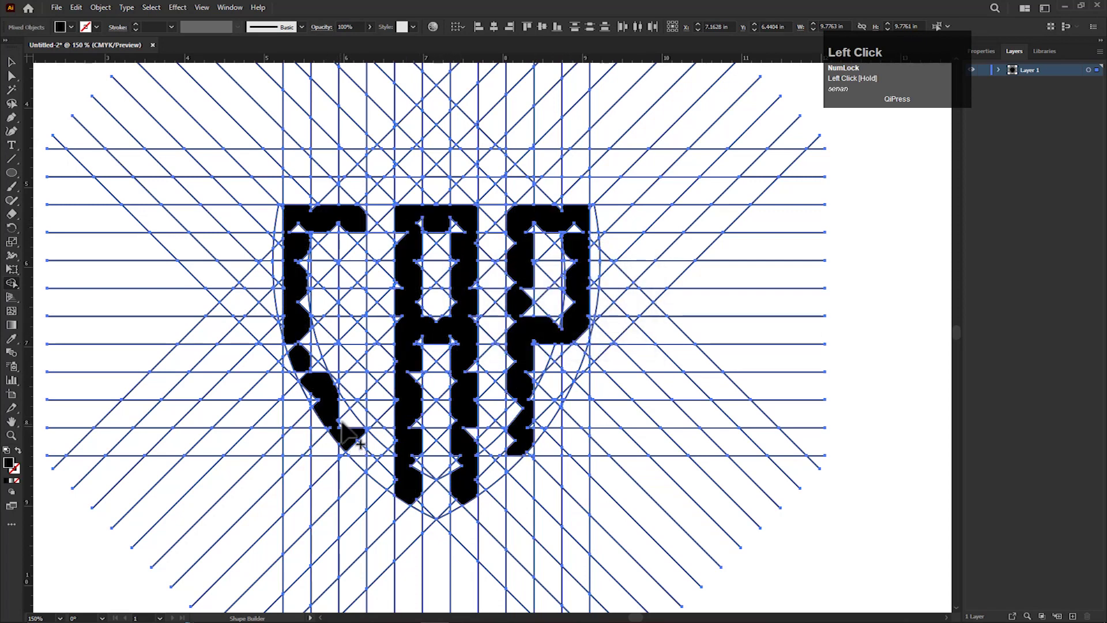
{"action": "left_click", "coordinate": [348, 366]}
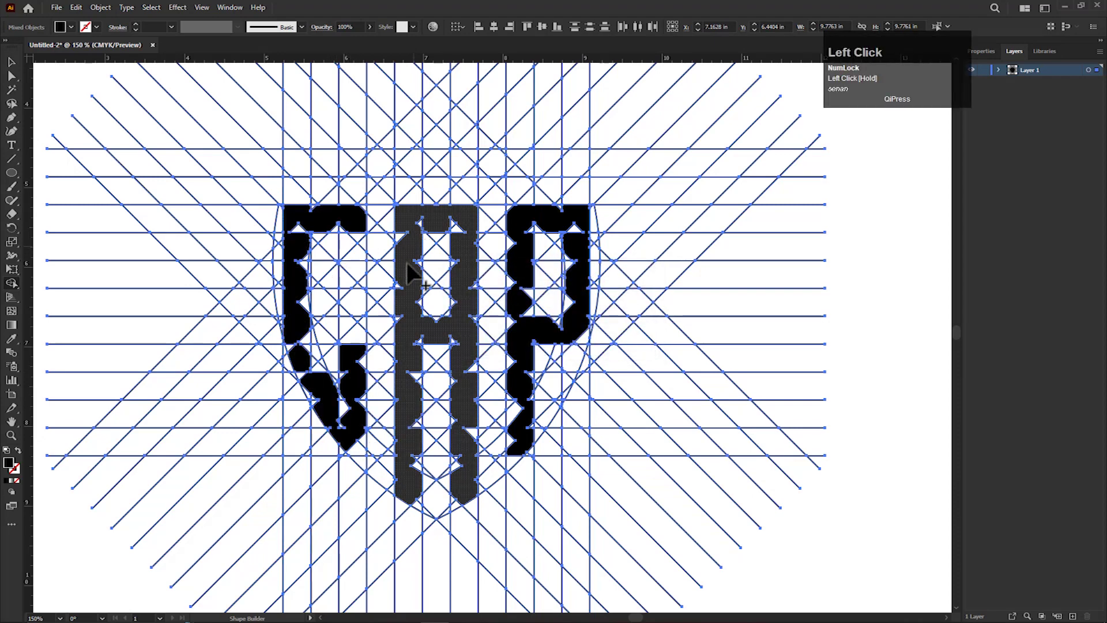
Merge the leftover cells along the left letter's top arm and upper side, extending it out to the outer shield curve.
{"action": "scroll", "coordinate": [305, 209], "scroll_direction": "up", "scroll_amount": 3}
{"action": "left_click", "coordinate": [309, 222]}
{"action": "left_click", "coordinate": [294, 258]}
{"action": "mouse_move", "coordinate": [246, 320]}
{"action": "left_mouse_down"}
{"action": "mouse_move", "coordinate": [247, 358]}
{"action": "mouse_move", "coordinate": [271, 326]}
{"action": "left_mouse_up"}
{"action": "scroll", "coordinate": [277, 318], "scroll_direction": "up", "scroll_amount": 3}
{"action": "left_click", "coordinate": [215, 428]}
{"action": "left_click_drag", "start_coordinate": [315, 224], "coordinate": [328, 208]}
{"action": "left_click_drag", "start_coordinate": [396, 184], "coordinate": [497, 115]}
{"action": "left_click_drag", "start_coordinate": [520, 123], "coordinate": [540, 106]}
{"action": "scroll", "coordinate": [315, 249], "scroll_direction": "up", "scroll_amount": 3}
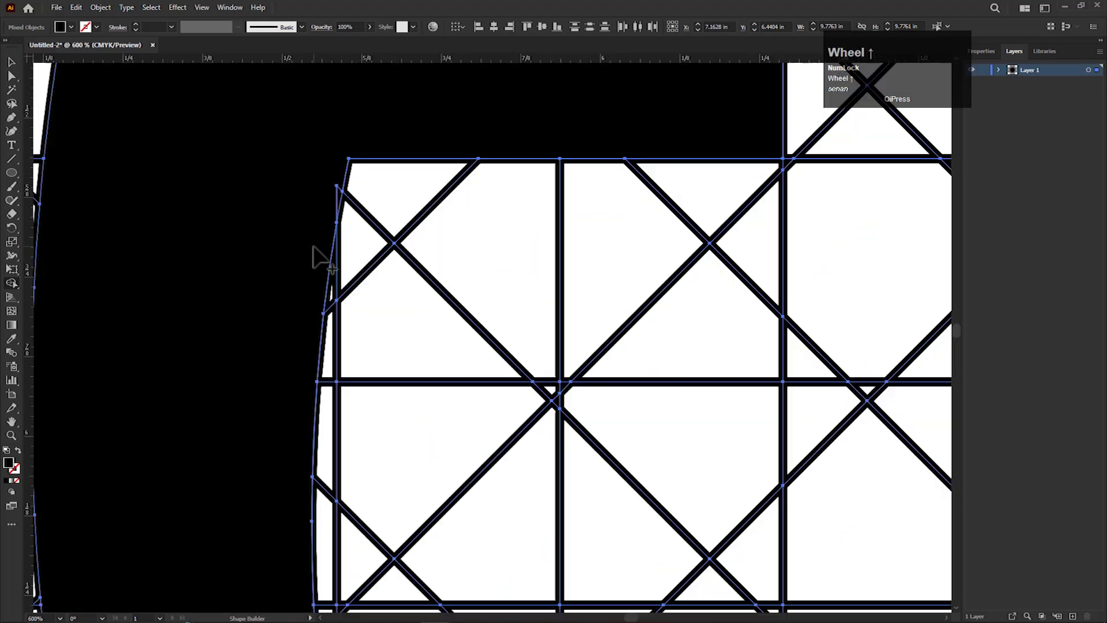
{"action": "left_click_drag", "start_coordinate": [332, 231], "coordinate": [354, 187]}
Fill the gaps along the left letter's curved side between the inner and outer shield outlines.
{"action": "scroll", "coordinate": [314, 268], "scroll_direction": "down", "scroll_amount": 2}
{"action": "left_click_drag", "start_coordinate": [341, 460], "coordinate": [424, 148]}
{"action": "mouse_move", "coordinate": [258, 398]}
{"action": "left_mouse_down"}
{"action": "mouse_move", "coordinate": [263, 333]}
{"action": "mouse_move", "coordinate": [272, 350]}
{"action": "left_mouse_up"}
{"action": "left_click_drag", "start_coordinate": [348, 212], "coordinate": [385, 228]}
{"action": "left_click_drag", "start_coordinate": [403, 402], "coordinate": [399, 237]}
{"action": "mouse_move", "coordinate": [324, 333]}
{"action": "left_mouse_down"}
{"action": "mouse_move", "coordinate": [291, 337]}
{"action": "mouse_move", "coordinate": [339, 323]}
{"action": "left_mouse_up"}
{"action": "mouse_move", "coordinate": [339, 323]}
{"action": "left_mouse_down"}
{"action": "mouse_move", "coordinate": [376, 325]}
{"action": "mouse_move", "coordinate": [384, 275]}
{"action": "left_mouse_up"}
Merge the leftover slivers where the left letter's curved side meets its short inner stem.
{"action": "left_click_drag", "start_coordinate": [413, 346], "coordinate": [383, 302]}
{"action": "mouse_move", "coordinate": [376, 185]}
{"action": "left_mouse_down"}
{"action": "mouse_move", "coordinate": [433, 421]}
{"action": "mouse_move", "coordinate": [427, 369]}
{"action": "left_mouse_up"}
{"action": "left_click_drag", "start_coordinate": [410, 464], "coordinate": [403, 315]}
{"action": "mouse_move", "coordinate": [339, 259]}
{"action": "left_mouse_down"}
{"action": "mouse_move", "coordinate": [342, 362]}
{"action": "mouse_move", "coordinate": [364, 414]}
{"action": "mouse_move", "coordinate": [427, 432]}
{"action": "left_mouse_up"}
{"action": "left_click_drag", "start_coordinate": [474, 497], "coordinate": [437, 336]}
{"action": "left_click_drag", "start_coordinate": [433, 416], "coordinate": [442, 426]}
{"action": "left_click_drag", "start_coordinate": [503, 415], "coordinate": [502, 397]}
{"action": "left_click_drag", "start_coordinate": [481, 249], "coordinate": [532, 305]}
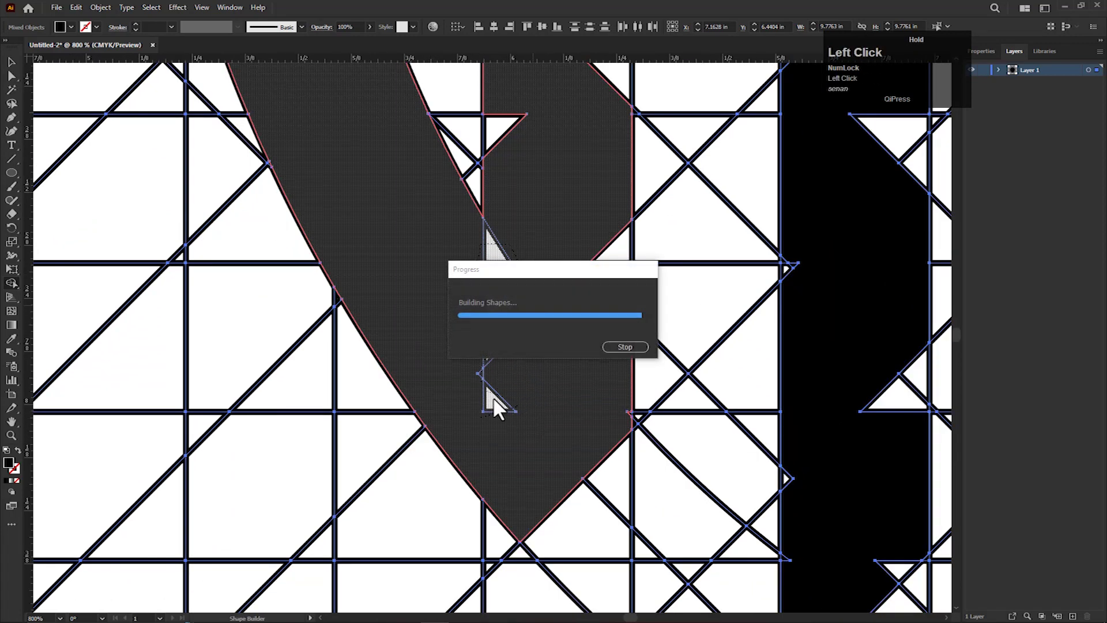
Fill the remaining cells at the left letter's lower end, squaring it off along the horizontal grid line.
{"action": "key", "text": "space"}
{"action": "left_click_drag", "start_coordinate": [543, 398], "coordinate": [440, 414]}
{"action": "mouse_move", "coordinate": [457, 266]}
{"action": "left_mouse_down"}
{"action": "mouse_move", "coordinate": [507, 244]}
{"action": "mouse_move", "coordinate": [503, 379]}
{"action": "left_mouse_up"}
{"action": "mouse_move", "coordinate": [487, 293]}
{"action": "left_mouse_down"}
{"action": "mouse_move", "coordinate": [520, 438]}
{"action": "mouse_move", "coordinate": [446, 397]}
{"action": "mouse_move", "coordinate": [447, 416]}
{"action": "mouse_move", "coordinate": [453, 396]}
{"action": "left_mouse_up"}
{"action": "scroll", "coordinate": [505, 436], "scroll_direction": "down", "scroll_amount": 2}
{"action": "key", "text": "space"}
{"action": "scroll", "coordinate": [452, 403], "scroll_direction": "up", "scroll_amount": 3}
{"action": "scroll", "coordinate": [445, 391], "scroll_direction": "down", "scroll_amount": 2}
Merge the notches along the left letter's inner stem so that its edges follow the vertical grid lines.
{"action": "key", "text": "space"}
{"action": "left_click_drag", "start_coordinate": [412, 301], "coordinate": [388, 504]}
{"action": "mouse_move", "coordinate": [351, 354]}
{"action": "left_mouse_down"}
{"action": "mouse_move", "coordinate": [372, 391]}
{"action": "mouse_move", "coordinate": [345, 424]}
{"action": "left_mouse_up"}
{"action": "left_click_drag", "start_coordinate": [426, 367], "coordinate": [429, 365]}
{"action": "scroll", "coordinate": [428, 366], "scroll_direction": "up", "scroll_amount": 3}
{"action": "key", "text": "space"}
{"action": "left_click_drag", "start_coordinate": [346, 262], "coordinate": [361, 492]}
{"action": "scroll", "coordinate": [351, 455], "scroll_direction": "down", "scroll_amount": 2}
{"action": "key", "text": "space"}
{"action": "mouse_move", "coordinate": [286, 434]}
{"action": "left_mouse_down"}
{"action": "mouse_move", "coordinate": [347, 261]}
{"action": "mouse_move", "coordinate": [418, 321]}
{"action": "mouse_move", "coordinate": [355, 267]}
{"action": "left_mouse_up"}
Try to extend the left letter's inner stem upward with extra cells, and undo the merges.
{"action": "key", "text": "space"}
{"action": "left_click_drag", "start_coordinate": [345, 374], "coordinate": [349, 519]}
{"action": "left_click_drag", "start_coordinate": [408, 418], "coordinate": [430, 420]}
{"action": "mouse_move", "coordinate": [355, 325]}
{"action": "left_mouse_down"}
{"action": "mouse_move", "coordinate": [413, 314]}
{"action": "mouse_move", "coordinate": [431, 284]}
{"action": "left_mouse_up"}
{"action": "key", "text": "space"}
{"action": "left_click_drag", "start_coordinate": [371, 240], "coordinate": [358, 444]}
{"action": "mouse_move", "coordinate": [320, 369]}
{"action": "left_mouse_down"}
{"action": "mouse_move", "coordinate": [317, 324]}
{"action": "mouse_move", "coordinate": [321, 346]}
{"action": "left_mouse_up"}
{"action": "scroll", "coordinate": [335, 436], "scroll_direction": "down", "scroll_amount": 5}
{"action": "key", "text": "space"}
{"action": "left_click_drag", "start_coordinate": [345, 493], "coordinate": [349, 385]}
{"action": "key", "text": "ctrl+z"}
{"action": "key", "text": "ctrl+z"}
{"action": "key", "text": "ctrl+z"}
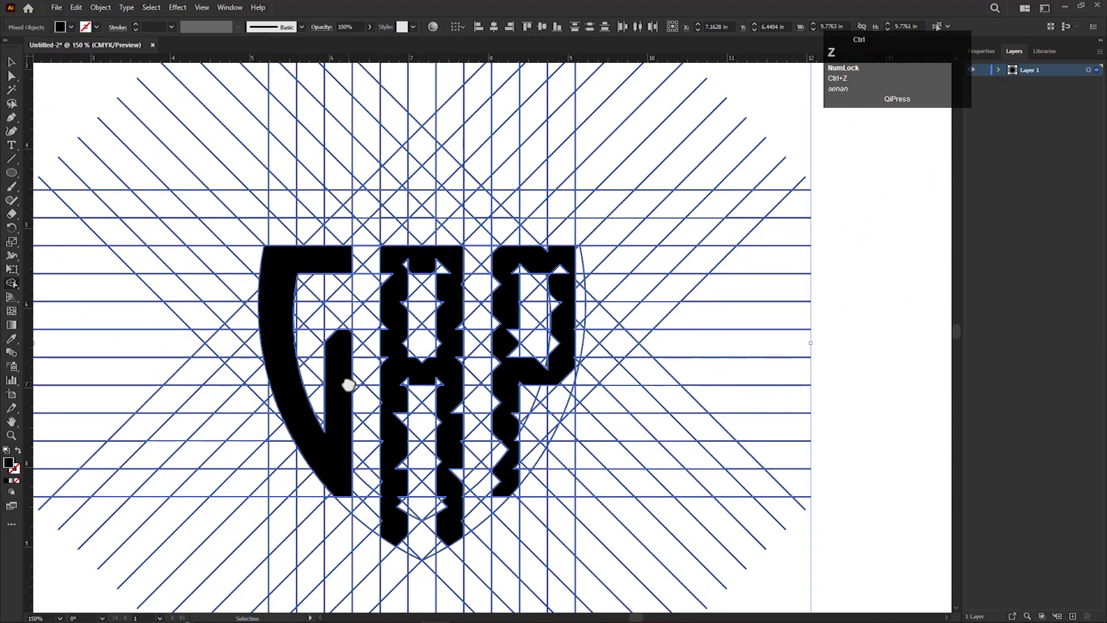
Merge the jagged gaps in the A's top bar and the upper part of its left stem.
{"action": "scroll", "coordinate": [347, 395], "scroll_direction": "up", "scroll_amount": 3}
{"action": "scroll", "coordinate": [344, 398], "scroll_direction": "down", "scroll_amount": 2}
{"action": "key", "text": "space"}
{"action": "left_click_drag", "start_coordinate": [411, 402], "coordinate": [367, 393]}
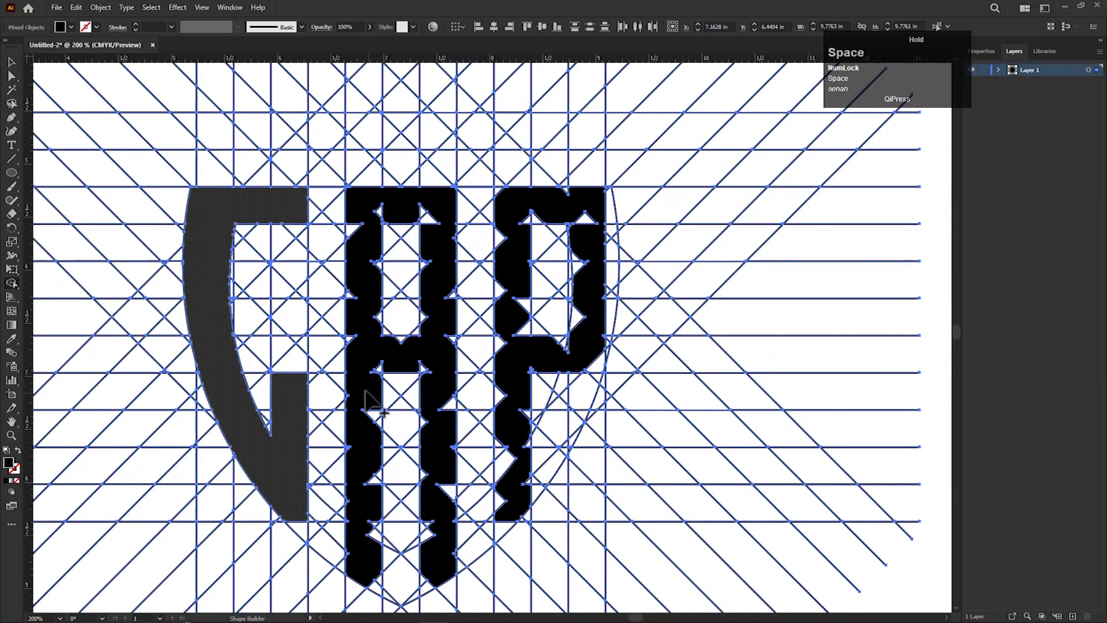
{"action": "scroll", "coordinate": [351, 301], "scroll_direction": "up", "scroll_amount": 2}
{"action": "mouse_move", "coordinate": [345, 147]}
{"action": "left_mouse_down"}
{"action": "mouse_move", "coordinate": [345, 310]}
{"action": "mouse_move", "coordinate": [374, 287]}
{"action": "mouse_move", "coordinate": [395, 221]}
{"action": "left_mouse_up"}
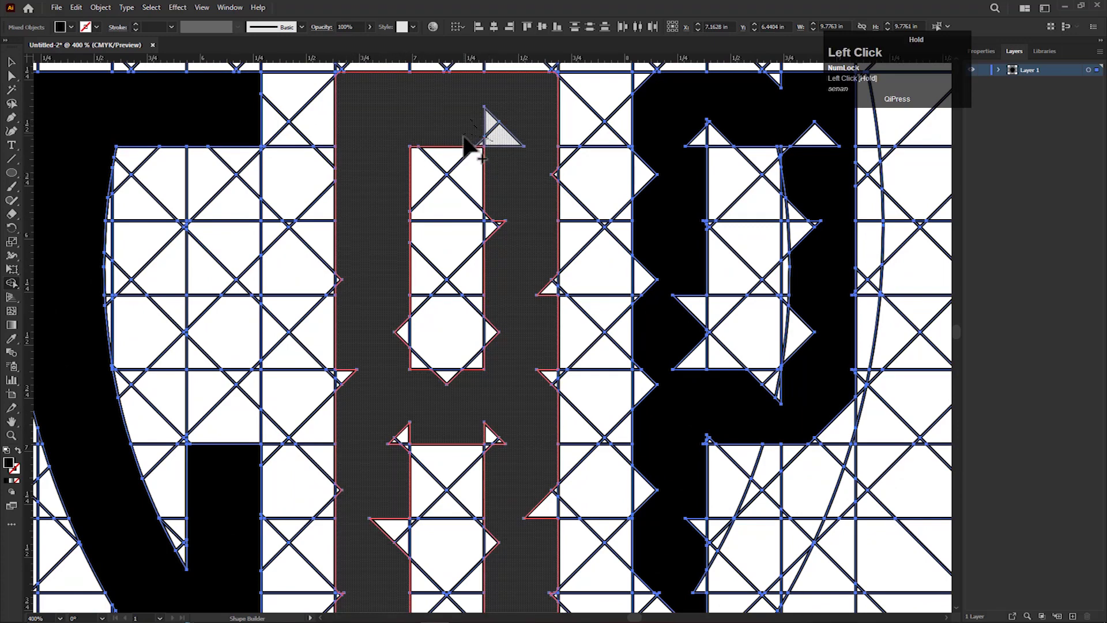
{"action": "left_click_drag", "start_coordinate": [510, 154], "coordinate": [406, 199]}
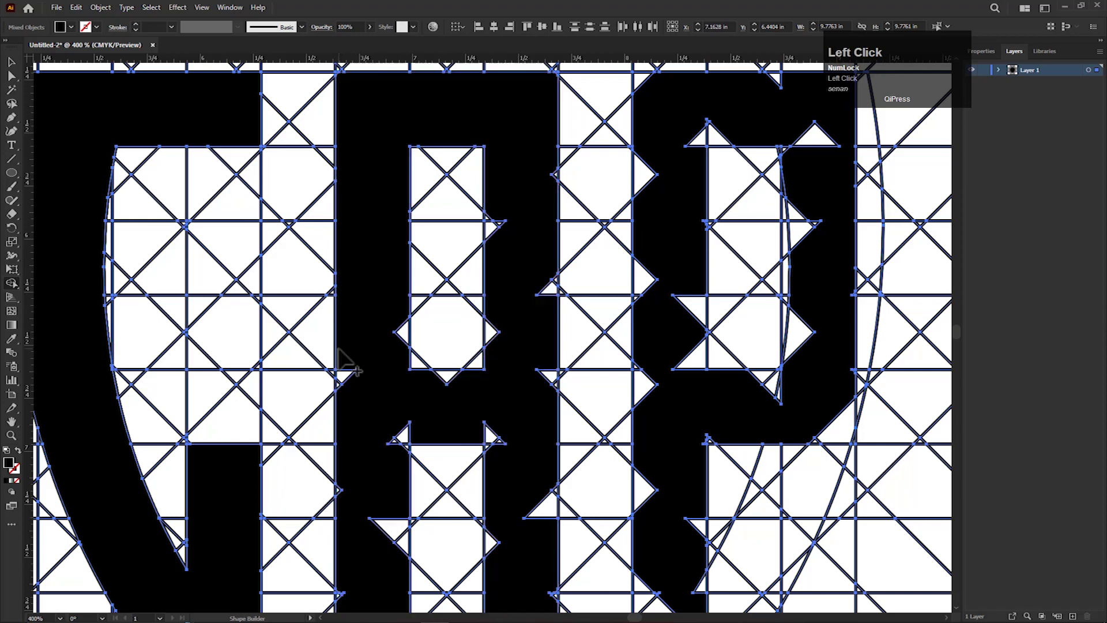
Fill the notches in the A's left stem from the crossbar down toward the tip.
{"action": "scroll", "coordinate": [398, 288], "scroll_direction": "down", "scroll_amount": 3}
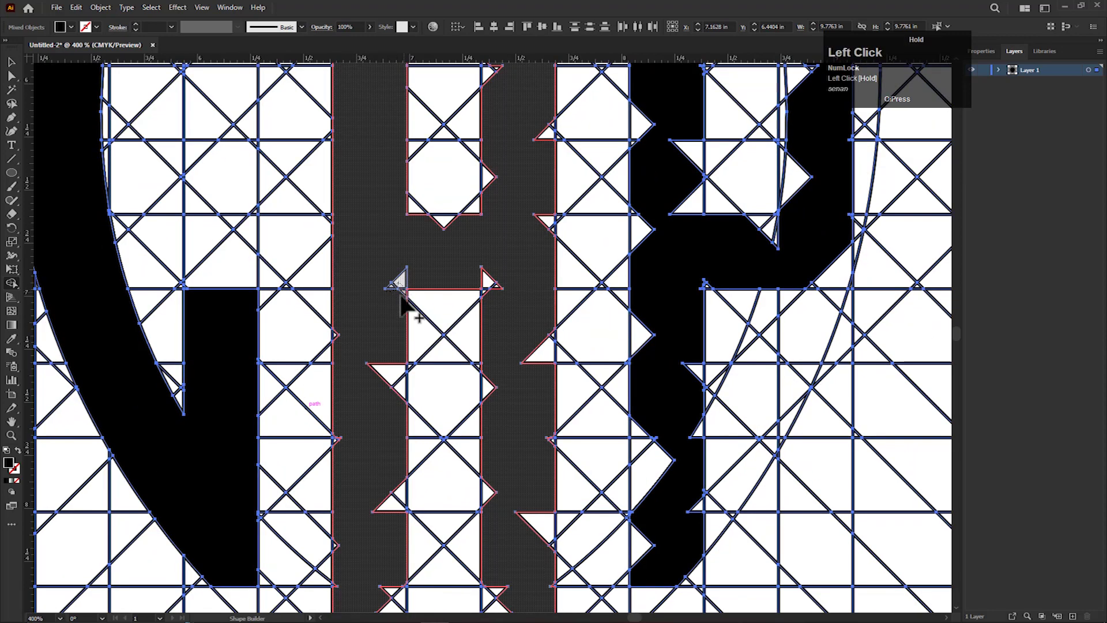
{"action": "left_click_drag", "start_coordinate": [402, 398], "coordinate": [402, 400]}
{"action": "key", "text": "space"}
{"action": "mouse_move", "coordinate": [382, 447]}
{"action": "left_mouse_down"}
{"action": "mouse_move", "coordinate": [388, 279]}
{"action": "mouse_move", "coordinate": [345, 276]}
{"action": "mouse_move", "coordinate": [358, 334]}
{"action": "left_mouse_up"}
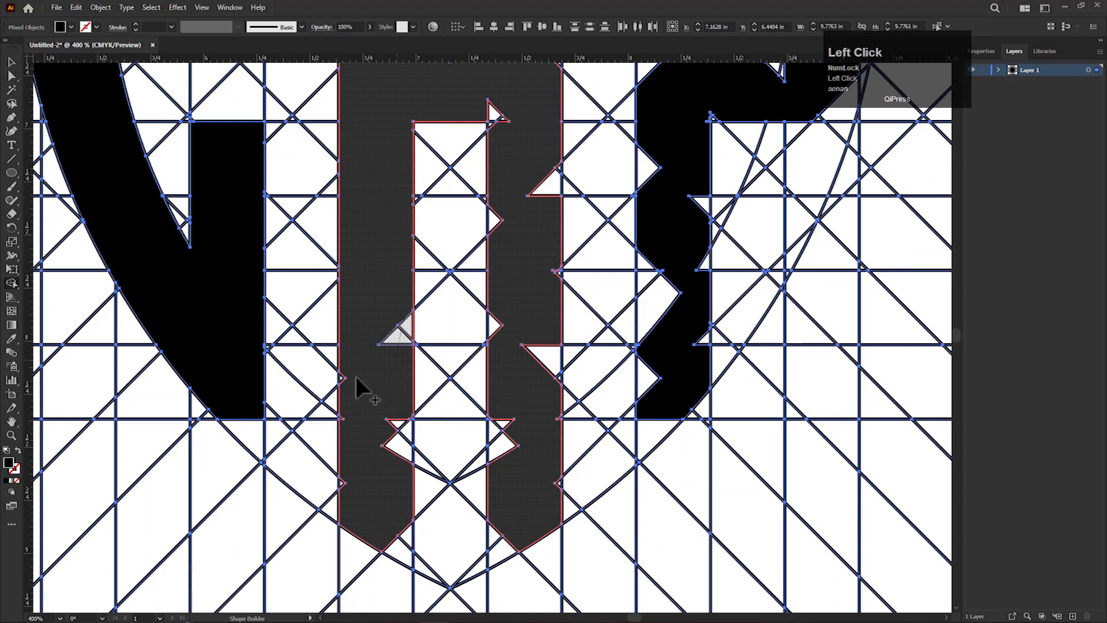
{"action": "mouse_move", "coordinate": [395, 425]}
{"action": "left_mouse_down"}
{"action": "mouse_move", "coordinate": [406, 416]}
{"action": "mouse_move", "coordinate": [398, 452]}
{"action": "left_mouse_up"}
Merge the leftover cells at the lower ends of both A stems so they follow the outer shield outline.
{"action": "key", "text": "space"}
{"action": "left_click_drag", "start_coordinate": [393, 509], "coordinate": [407, 398]}
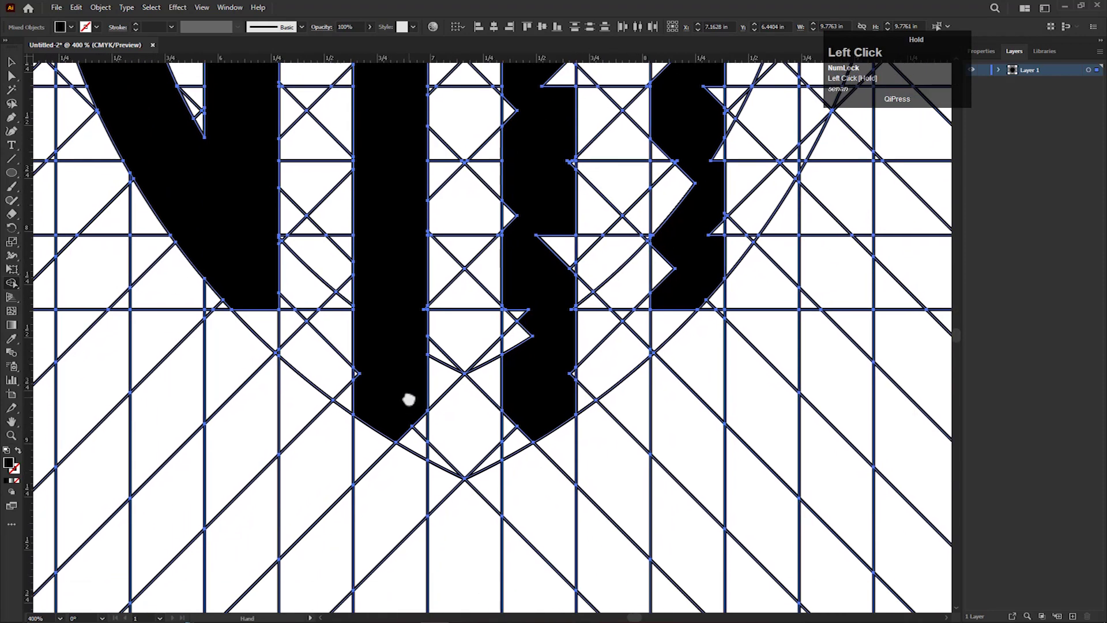
{"action": "left_click_drag", "start_coordinate": [355, 372], "coordinate": [375, 386]}
{"action": "mouse_move", "coordinate": [415, 419]}
{"action": "left_mouse_down"}
{"action": "mouse_move", "coordinate": [421, 444]}
{"action": "mouse_move", "coordinate": [388, 476]}
{"action": "left_mouse_up"}
{"action": "scroll", "coordinate": [483, 443], "scroll_direction": "down", "scroll_amount": 1}
{"action": "key", "text": "space"}
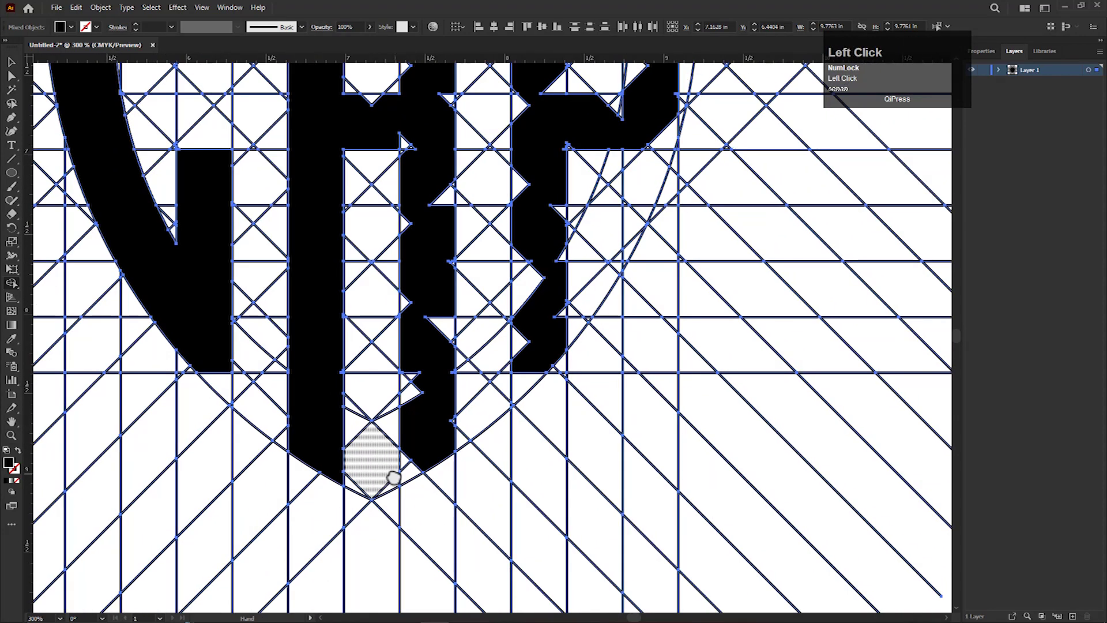
{"action": "left_click_drag", "start_coordinate": [407, 379], "coordinate": [407, 409]}
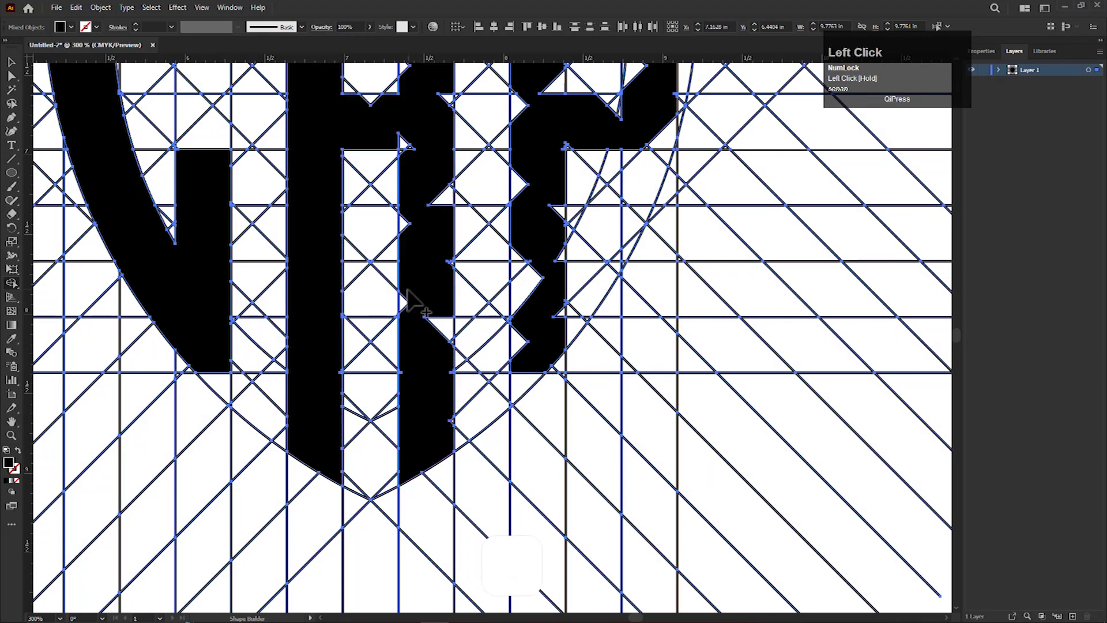
Fill the notches and small slivers along both edges of the A's right stem below the crossbar.
{"action": "left_click_drag", "start_coordinate": [408, 293], "coordinate": [403, 304]}
{"action": "left_click_drag", "start_coordinate": [443, 242], "coordinate": [447, 282]}
{"action": "left_click_drag", "start_coordinate": [444, 363], "coordinate": [445, 365]}
{"action": "scroll", "coordinate": [445, 365], "scroll_direction": "up", "scroll_amount": 3}
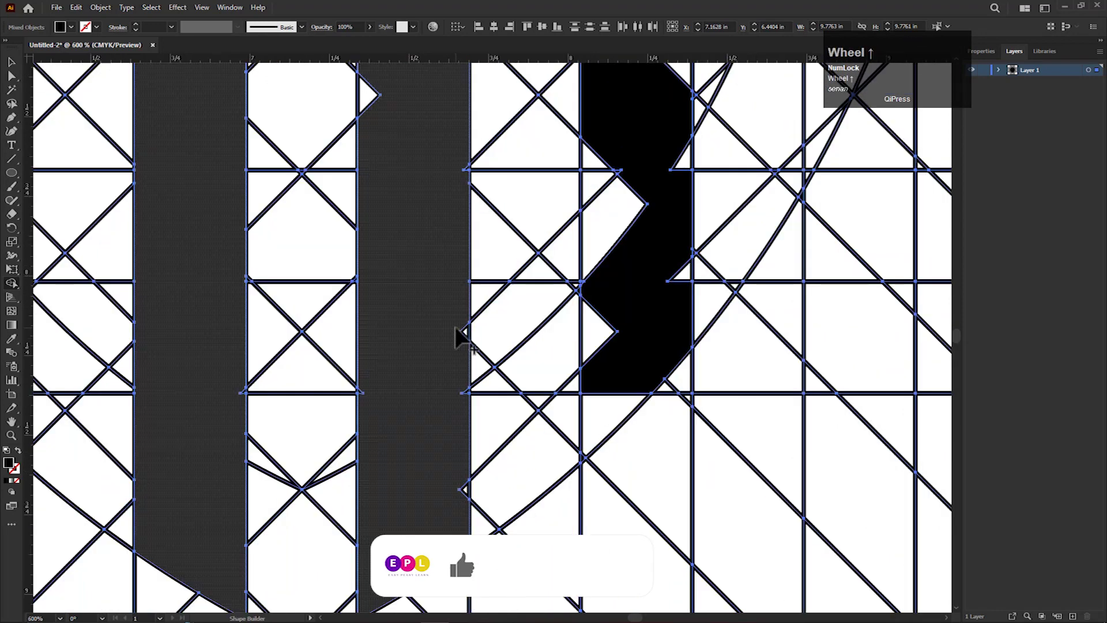
{"action": "left_click_drag", "start_coordinate": [459, 484], "coordinate": [371, 420]}
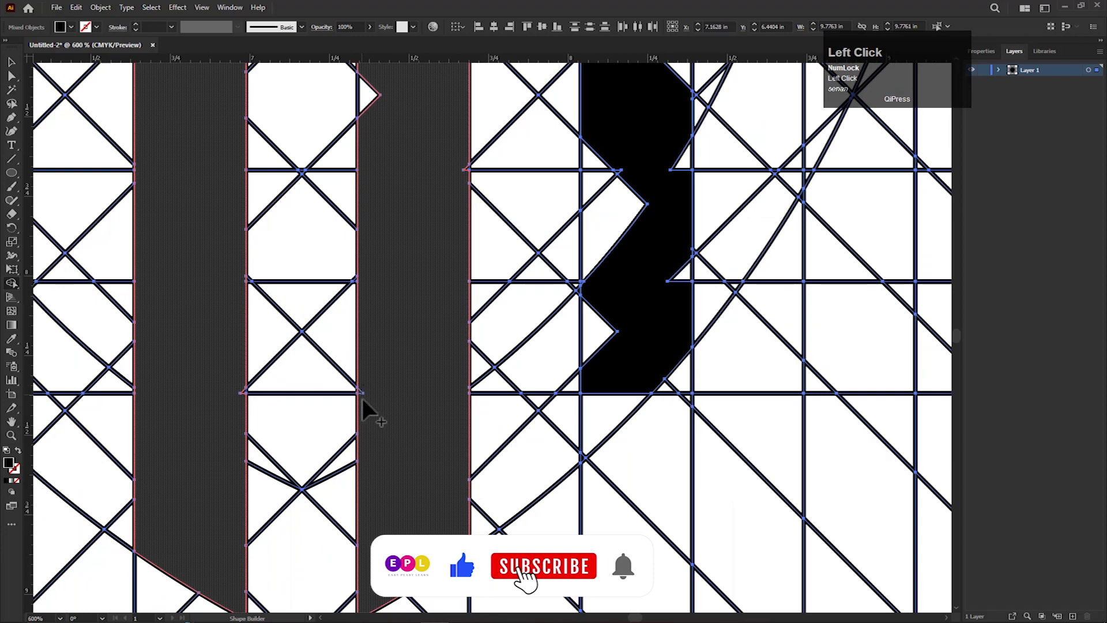
{"action": "scroll", "coordinate": [382, 455], "scroll_direction": "up", "scroll_amount": 1}
{"action": "left_click_drag", "start_coordinate": [403, 341], "coordinate": [376, 361]}
{"action": "left_click_drag", "start_coordinate": [480, 296], "coordinate": [472, 458]}
{"action": "left_click_drag", "start_coordinate": [496, 463], "coordinate": [509, 461]}
Merge the gaps around the junction of the A's crossbar and right stem.
{"action": "key", "text": "space"}
{"action": "left_click_drag", "start_coordinate": [430, 229], "coordinate": [403, 393]}
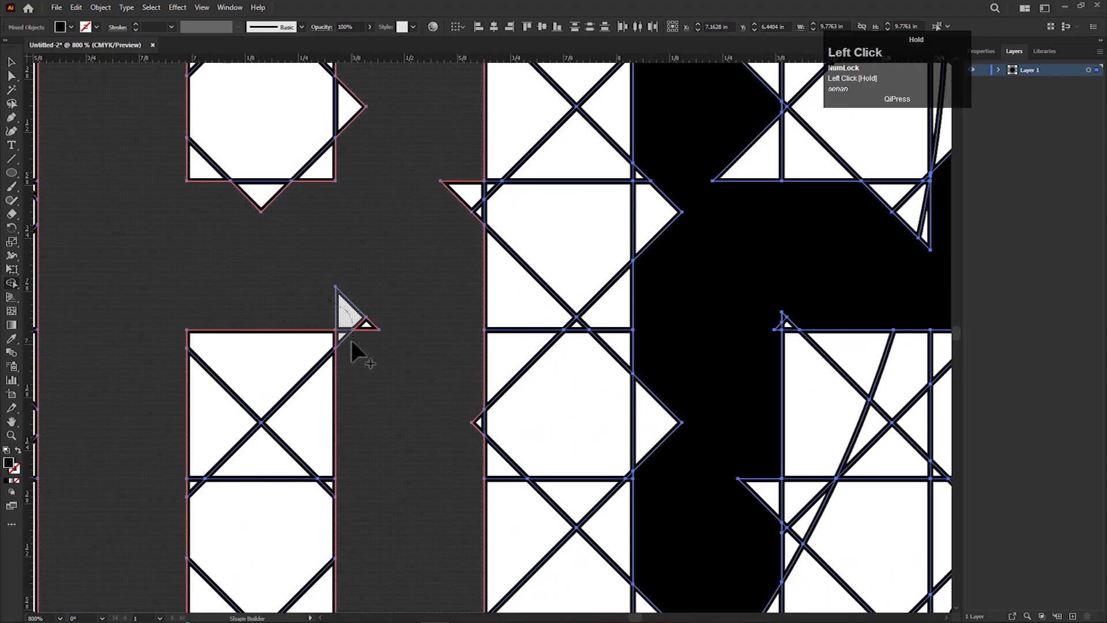
{"action": "left_click_drag", "start_coordinate": [475, 426], "coordinate": [477, 424]}
{"action": "mouse_move", "coordinate": [453, 205]}
{"action": "left_mouse_down"}
{"action": "mouse_move", "coordinate": [477, 197]}
{"action": "mouse_move", "coordinate": [480, 212]}
{"action": "left_mouse_up"}
{"action": "key", "text": "space"}
{"action": "left_click_drag", "start_coordinate": [376, 214], "coordinate": [400, 311]}
{"action": "left_click_drag", "start_coordinate": [289, 293], "coordinate": [341, 301]}
Fill the remaining notches on the upper part of the A's right stem.
{"action": "key", "text": "space"}
{"action": "mouse_move", "coordinate": [376, 208]}
{"action": "left_mouse_down"}
{"action": "mouse_move", "coordinate": [402, 199]}
{"action": "mouse_move", "coordinate": [398, 358]}
{"action": "left_mouse_up"}
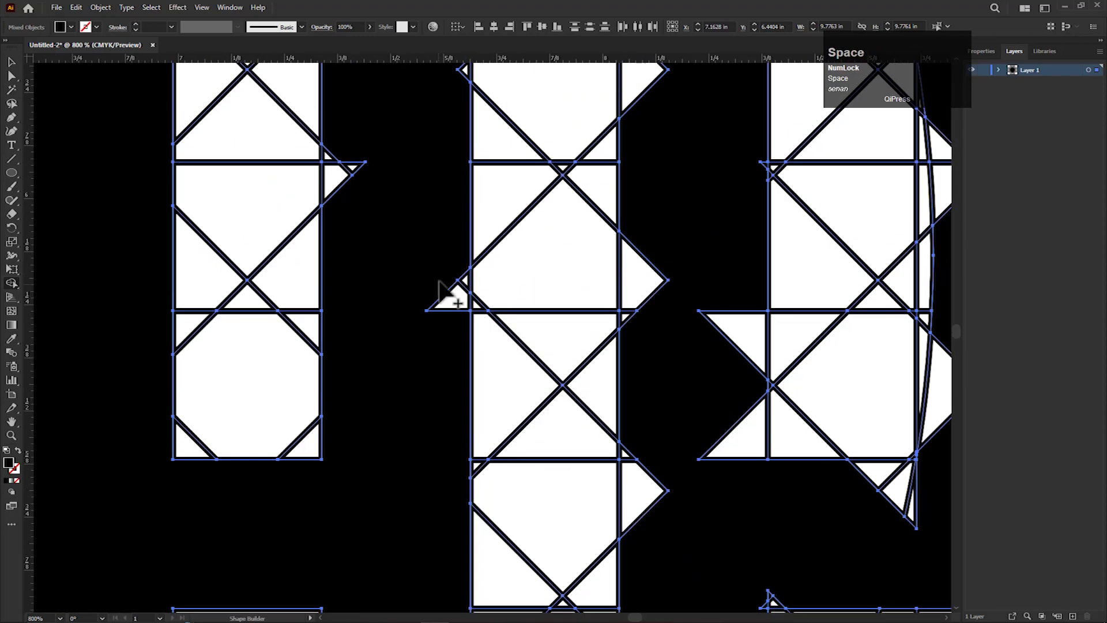
{"action": "left_click_drag", "start_coordinate": [462, 290], "coordinate": [443, 233]}
{"action": "key", "text": "space"}
{"action": "mouse_move", "coordinate": [329, 163]}
{"action": "left_mouse_down"}
{"action": "mouse_move", "coordinate": [361, 353]}
{"action": "mouse_move", "coordinate": [398, 322]}
{"action": "left_mouse_up"}
Merge the notched cells along the lower end of the P's stem.
{"action": "scroll", "coordinate": [372, 239], "scroll_direction": "down", "scroll_amount": 1}
{"action": "scroll", "coordinate": [388, 326], "scroll_direction": "down", "scroll_amount": 3}
{"action": "key", "text": "space"}
{"action": "left_click_drag", "start_coordinate": [429, 424], "coordinate": [359, 248]}
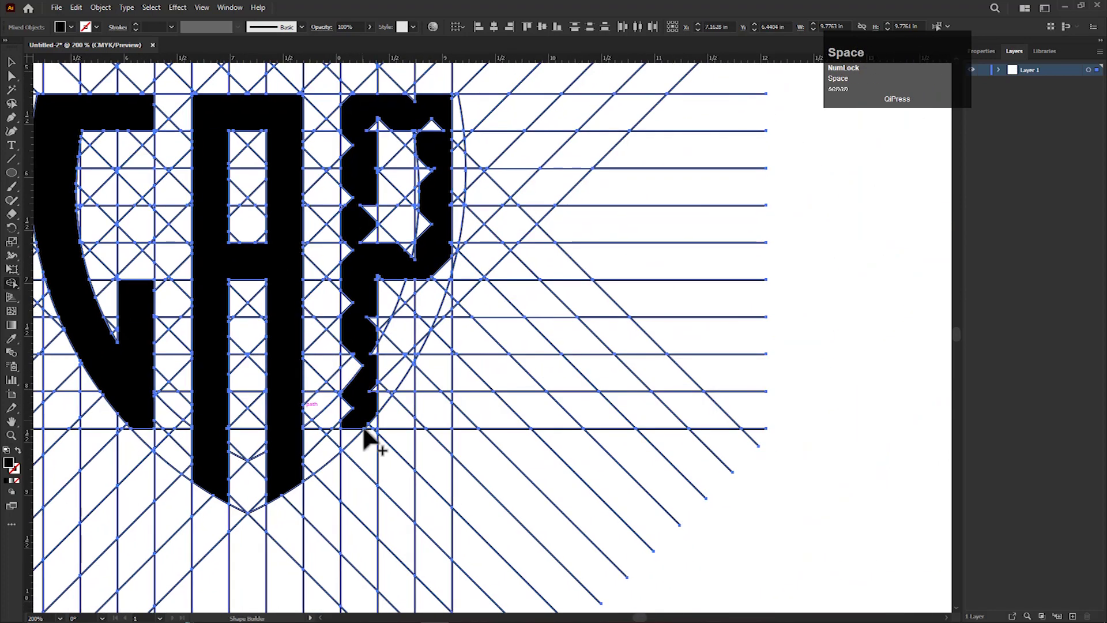
{"action": "scroll", "coordinate": [362, 431], "scroll_direction": "up", "scroll_amount": 3}
{"action": "left_click", "coordinate": [326, 373]}
{"action": "mouse_move", "coordinate": [316, 302]}
{"action": "left_mouse_down"}
{"action": "mouse_move", "coordinate": [305, 184]}
{"action": "mouse_move", "coordinate": [378, 194]}
{"action": "left_mouse_up"}
Fill the gaps and stray slivers in the P's stem just below the bowl.
{"action": "scroll", "coordinate": [395, 311], "scroll_direction": "down", "scroll_amount": 2}
{"action": "key", "text": "space"}
{"action": "left_click_drag", "start_coordinate": [399, 321], "coordinate": [352, 438]}
{"action": "left_click_drag", "start_coordinate": [336, 312], "coordinate": [361, 332]}
{"action": "scroll", "coordinate": [338, 402], "scroll_direction": "up", "scroll_amount": 3}
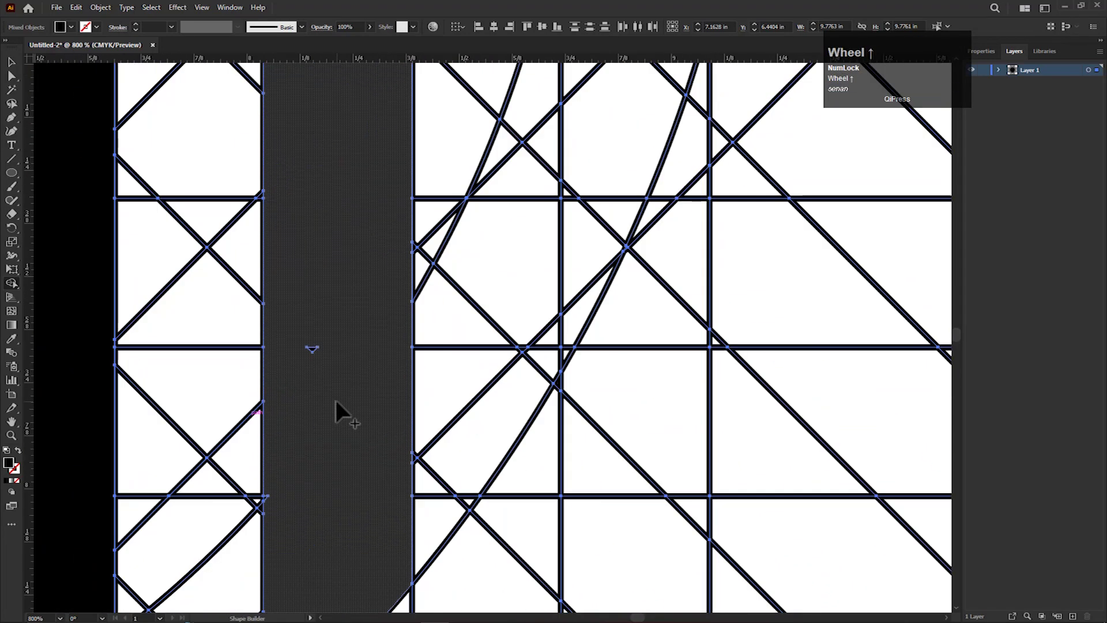
{"action": "left_click_drag", "start_coordinate": [286, 483], "coordinate": [266, 499]}
Merge the notches where the P's stem meets the lower bar of its bowl.
{"action": "key", "text": "space"}
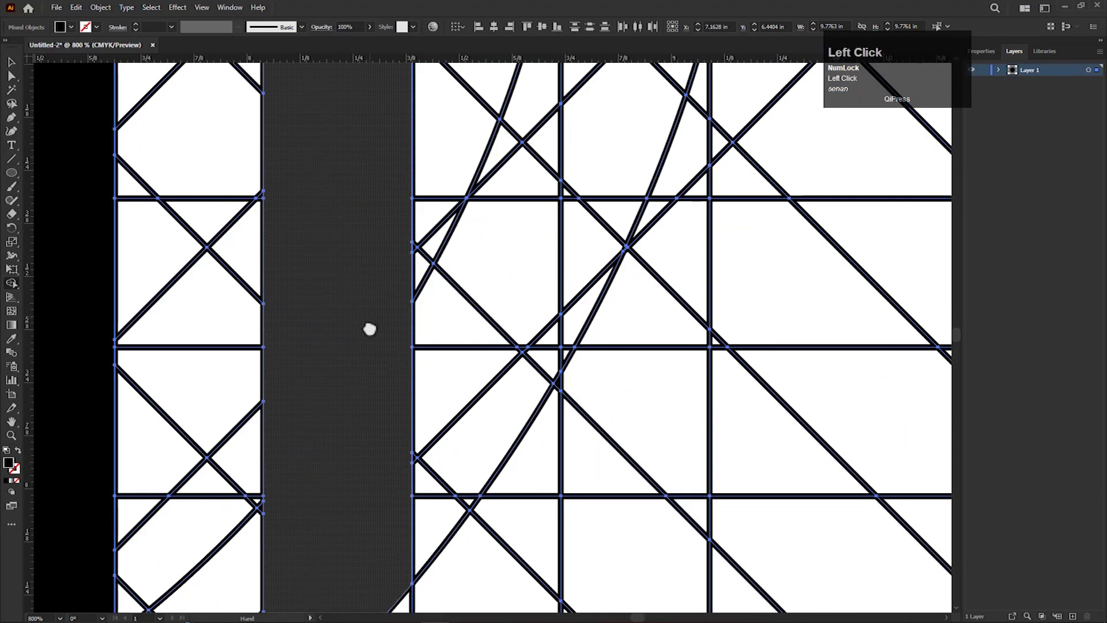
{"action": "left_click_drag", "start_coordinate": [371, 328], "coordinate": [377, 522]}
{"action": "scroll", "coordinate": [375, 513], "scroll_direction": "down", "scroll_amount": 2}
{"action": "key", "text": "space"}
{"action": "left_click_drag", "start_coordinate": [355, 415], "coordinate": [319, 511]}
{"action": "scroll", "coordinate": [319, 512], "scroll_direction": "up", "scroll_amount": 2}
{"action": "left_click_drag", "start_coordinate": [285, 398], "coordinate": [272, 326]}
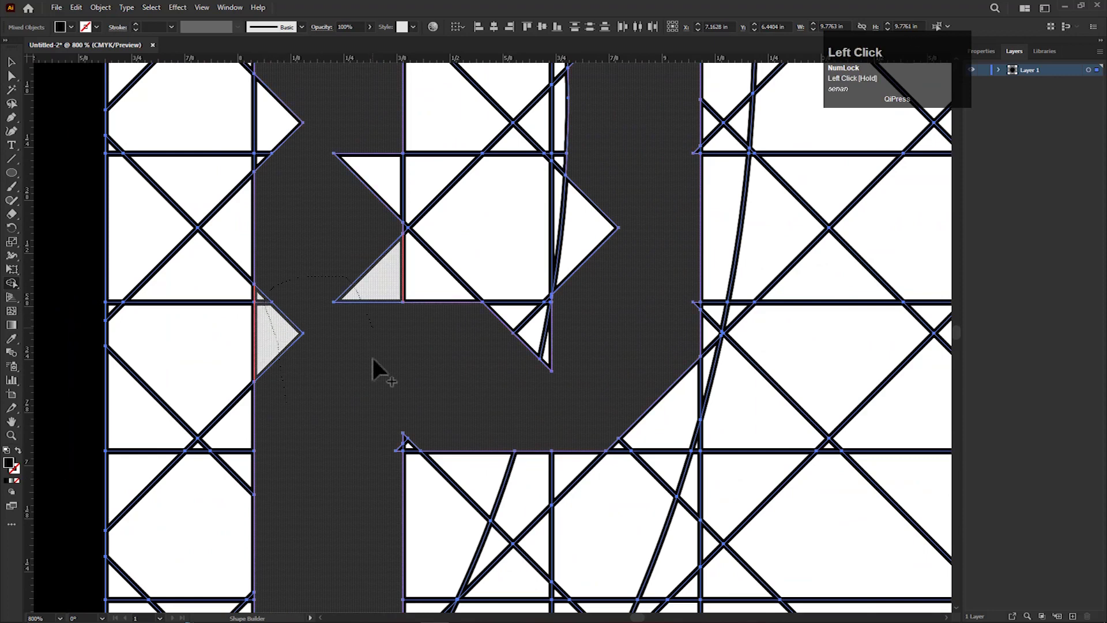
{"action": "left_click_drag", "start_coordinate": [373, 360], "coordinate": [397, 453]}
Extend the P bowl's lower outer side to the outer shield curve and fill the slivers at its lower inner corner.
{"action": "mouse_move", "coordinate": [503, 410]}
{"action": "left_mouse_down"}
{"action": "mouse_move", "coordinate": [513, 410]}
{"action": "mouse_move", "coordinate": [492, 466]}
{"action": "mouse_move", "coordinate": [593, 425]}
{"action": "mouse_move", "coordinate": [598, 460]}
{"action": "mouse_move", "coordinate": [574, 457]}
{"action": "left_mouse_up"}
{"action": "scroll", "coordinate": [578, 405], "scroll_direction": "down", "scroll_amount": 1}
{"action": "key", "text": "space"}
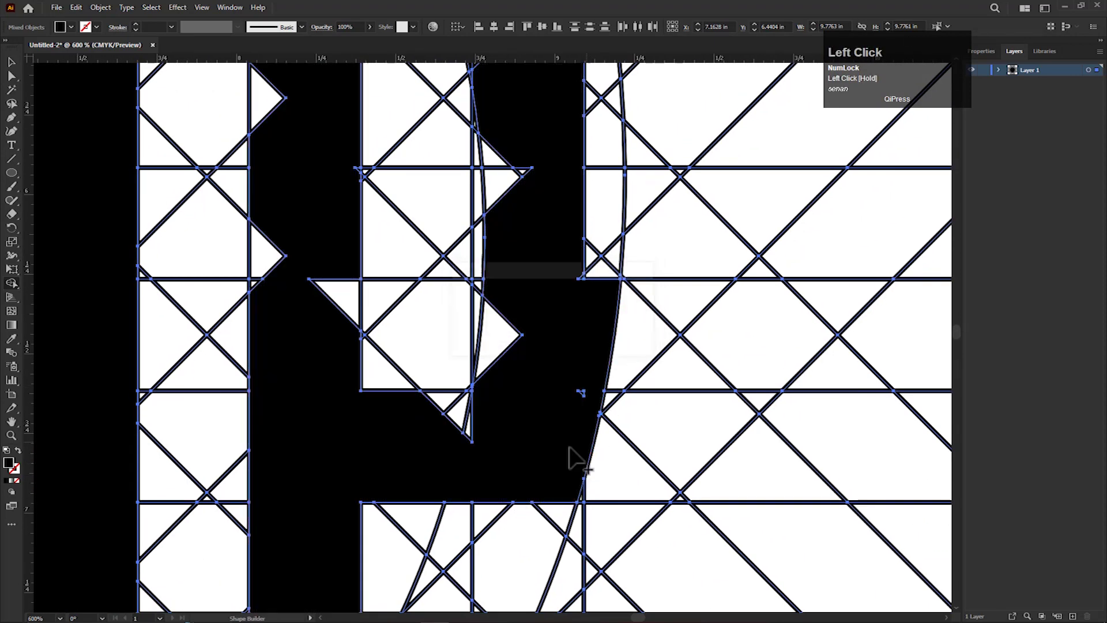
{"action": "left_click_drag", "start_coordinate": [483, 444], "coordinate": [455, 487]}
{"action": "scroll", "coordinate": [445, 425], "scroll_direction": "up", "scroll_amount": 2}
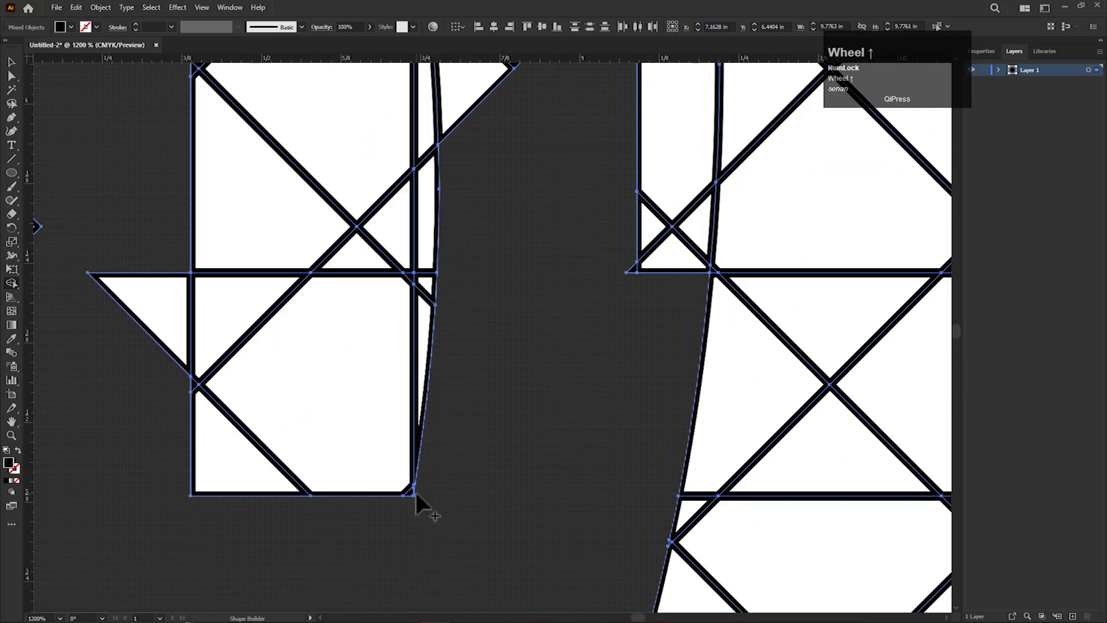
{"action": "scroll", "coordinate": [416, 500], "scroll_direction": "down", "scroll_amount": 2}
Merge the cells along the P bowl's upper outer side so that it reaches the outer shield curve.
{"action": "key", "text": "space"}
{"action": "mouse_move", "coordinate": [440, 490]}
{"action": "left_mouse_down"}
{"action": "mouse_move", "coordinate": [474, 425]}
{"action": "mouse_move", "coordinate": [474, 294]}
{"action": "left_mouse_up"}
{"action": "left_click_drag", "start_coordinate": [495, 345], "coordinate": [500, 242]}
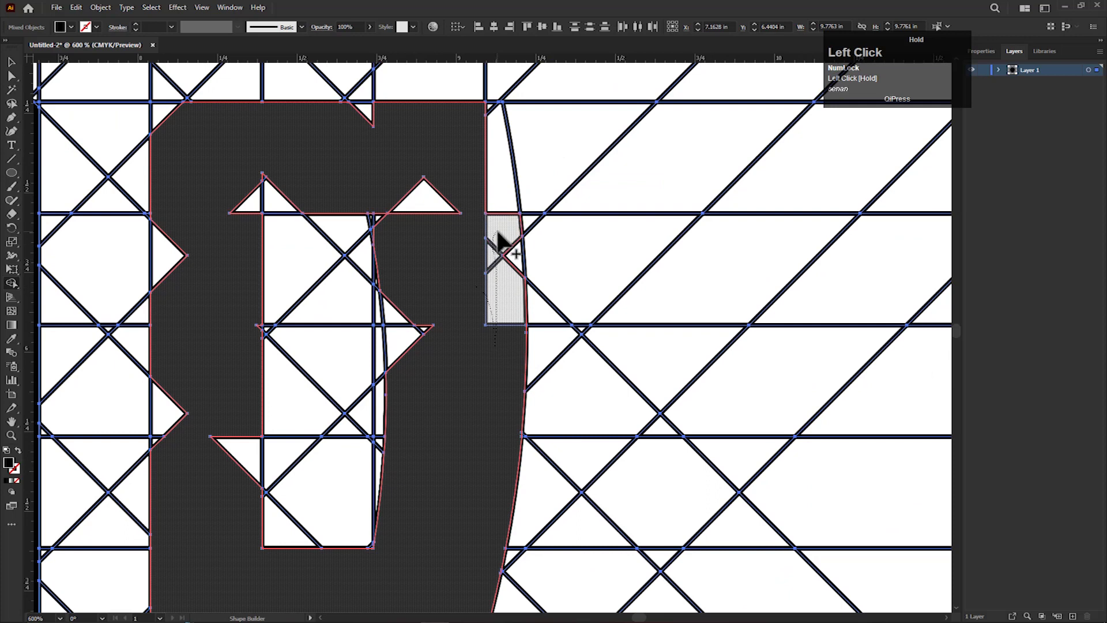
{"action": "mouse_move", "coordinate": [472, 208]}
{"action": "left_mouse_down"}
{"action": "mouse_move", "coordinate": [488, 219]}
{"action": "mouse_move", "coordinate": [488, 107]}
{"action": "left_mouse_up"}
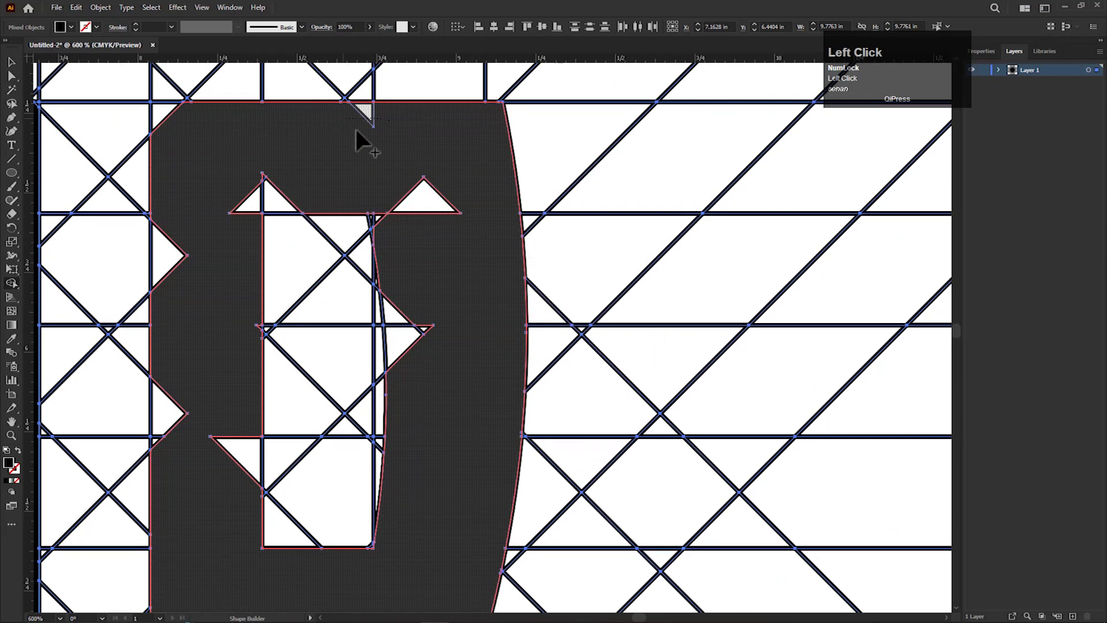
Fill the notches in the P's top bar and along the bowl's curved inner edge.
{"action": "left_click_drag", "start_coordinate": [376, 166], "coordinate": [397, 212]}
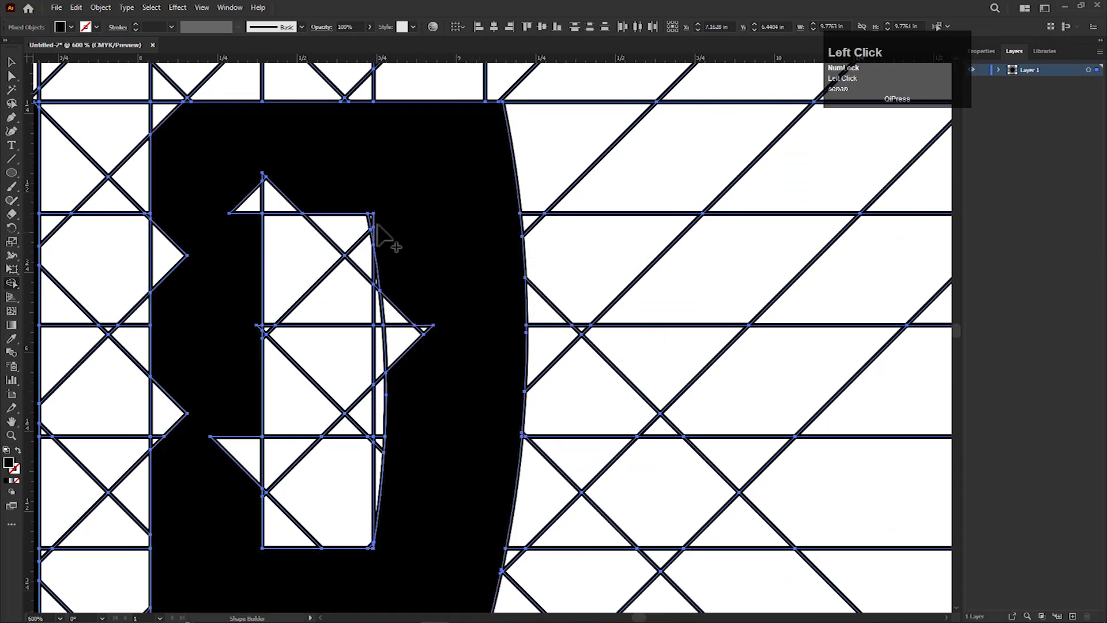
{"action": "scroll", "coordinate": [379, 274], "scroll_direction": "up", "scroll_amount": 1}
{"action": "left_click_drag", "start_coordinate": [392, 300], "coordinate": [436, 348]}
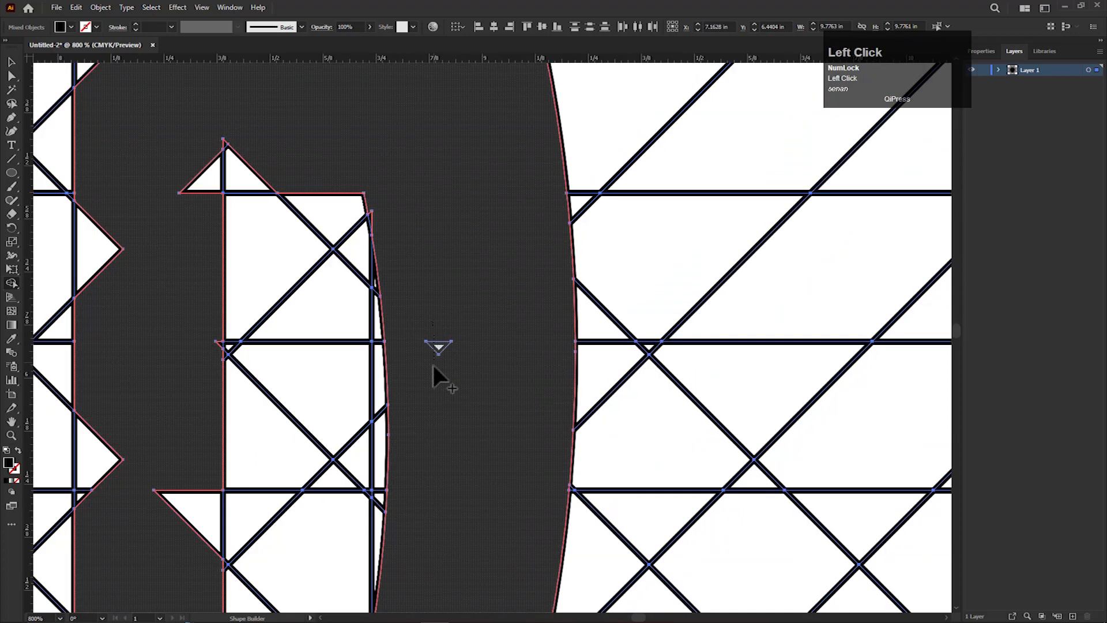
{"action": "scroll", "coordinate": [427, 365], "scroll_direction": "down", "scroll_amount": 2}
{"action": "left_click_drag", "start_coordinate": [350, 451], "coordinate": [402, 405]}
Merge the triangular notches along the outer edge of the P's stem beside the bowl.
{"action": "scroll", "coordinate": [369, 405], "scroll_direction": "up", "scroll_amount": 2}
{"action": "left_click_drag", "start_coordinate": [349, 403], "coordinate": [367, 374]}
{"action": "left_click_drag", "start_coordinate": [304, 325], "coordinate": [261, 311]}
{"action": "left_click", "coordinate": [262, 320]}
{"action": "scroll", "coordinate": [272, 365], "scroll_direction": "down", "scroll_amount": 1}
{"action": "scroll", "coordinate": [271, 291], "scroll_direction": "up", "scroll_amount": 1}
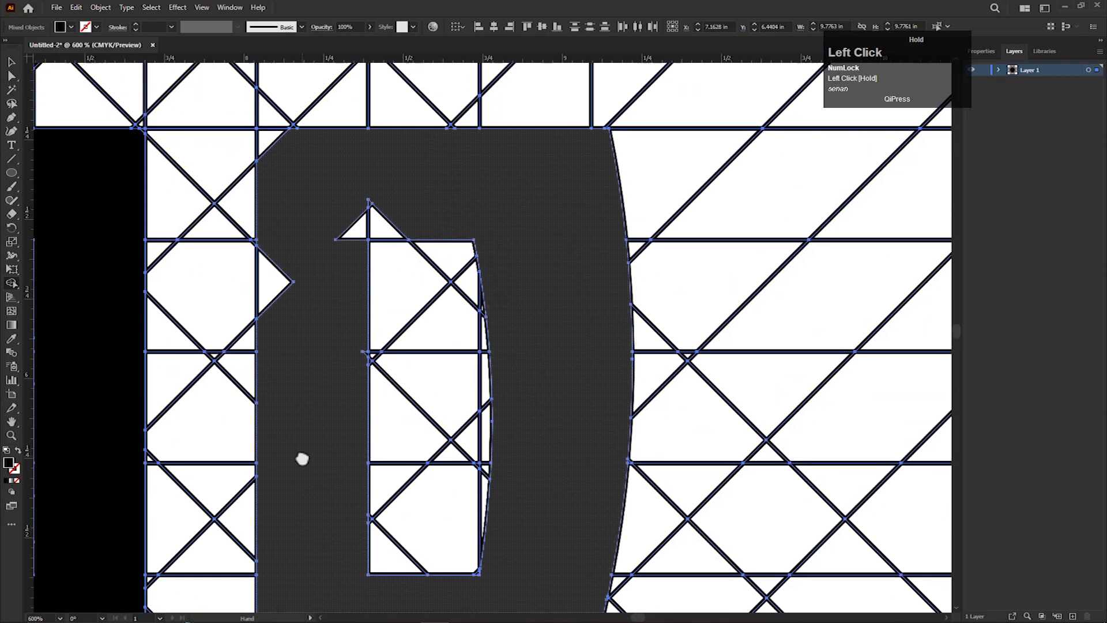
Fill the gaps at the P's inner and outer upper corners and the last notches on its upper stem.
{"action": "left_click_drag", "start_coordinate": [353, 248], "coordinate": [358, 227]}
{"action": "scroll", "coordinate": [364, 203], "scroll_direction": "up", "scroll_amount": 2}
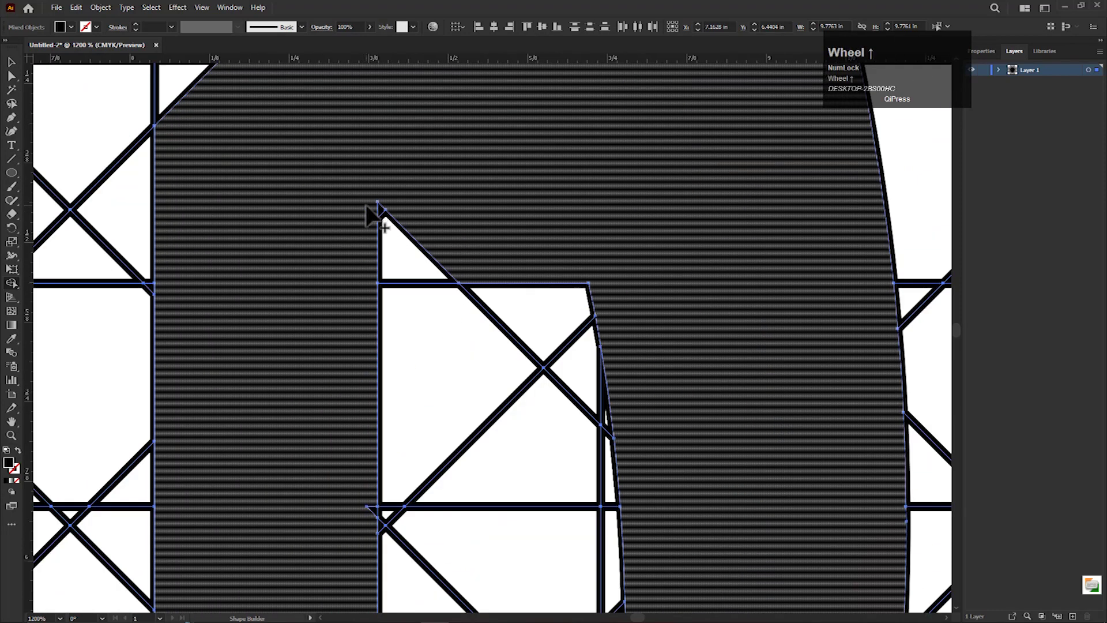
{"action": "left_click", "coordinate": [422, 251]}
{"action": "scroll", "coordinate": [345, 482], "scroll_direction": "down", "scroll_amount": 2}
{"action": "left_click_drag", "start_coordinate": [265, 314], "coordinate": [308, 369]}
{"action": "scroll", "coordinate": [309, 369], "scroll_direction": "down", "scroll_amount": 2}
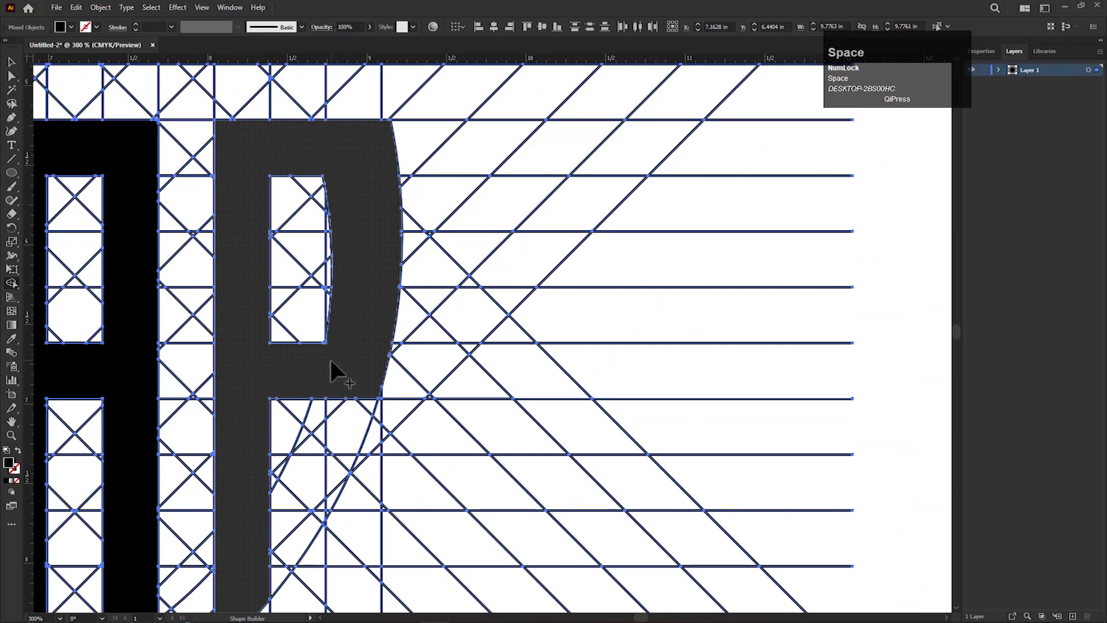
Examine the merged G, A and P shapes on the grid for gaps along their edges.
{"action": "scroll", "coordinate": [326, 447], "scroll_direction": "down", "scroll_amount": 2}
{"action": "left_click_drag", "start_coordinate": [326, 462], "coordinate": [392, 363]}
{"action": "scroll", "coordinate": [393, 254], "scroll_direction": "up", "scroll_amount": 6}
{"action": "scroll", "coordinate": [385, 331], "scroll_direction": "down", "scroll_amount": 3}
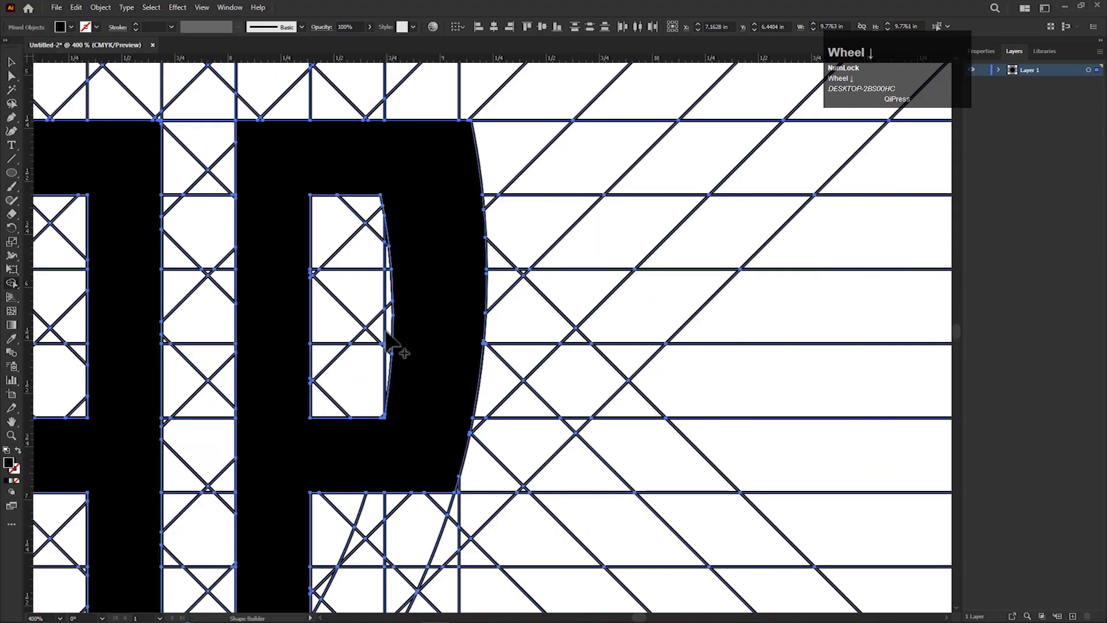
{"action": "scroll", "coordinate": [387, 340], "scroll_direction": "down", "scroll_amount": 3}
{"action": "left_click_drag", "start_coordinate": [323, 519], "coordinate": [343, 410]}
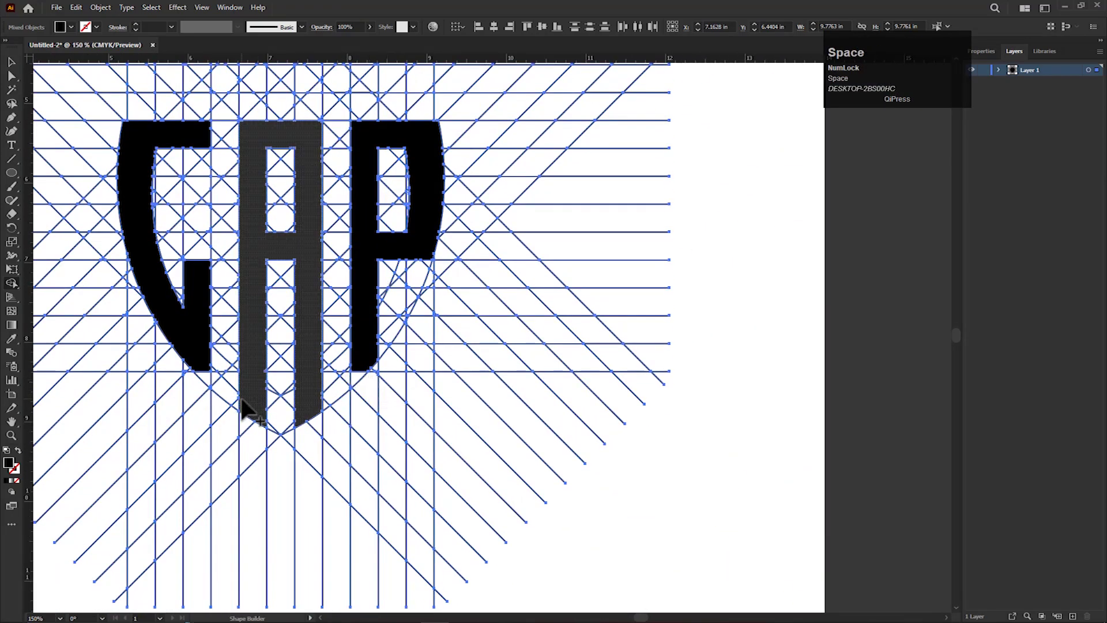
{"action": "scroll", "coordinate": [240, 399], "scroll_direction": "down", "scroll_amount": 2}
{"action": "left_click_drag", "start_coordinate": [264, 419], "coordinate": [297, 405]}
{"action": "scroll", "coordinate": [240, 360], "scroll_direction": "up", "scroll_amount": 1}
Select the three finished letters and move them off the line grid to the artboard's lower-right corner.
{"action": "left_click", "coordinate": [6, 65]}
{"action": "left_click", "coordinate": [304, 338]}
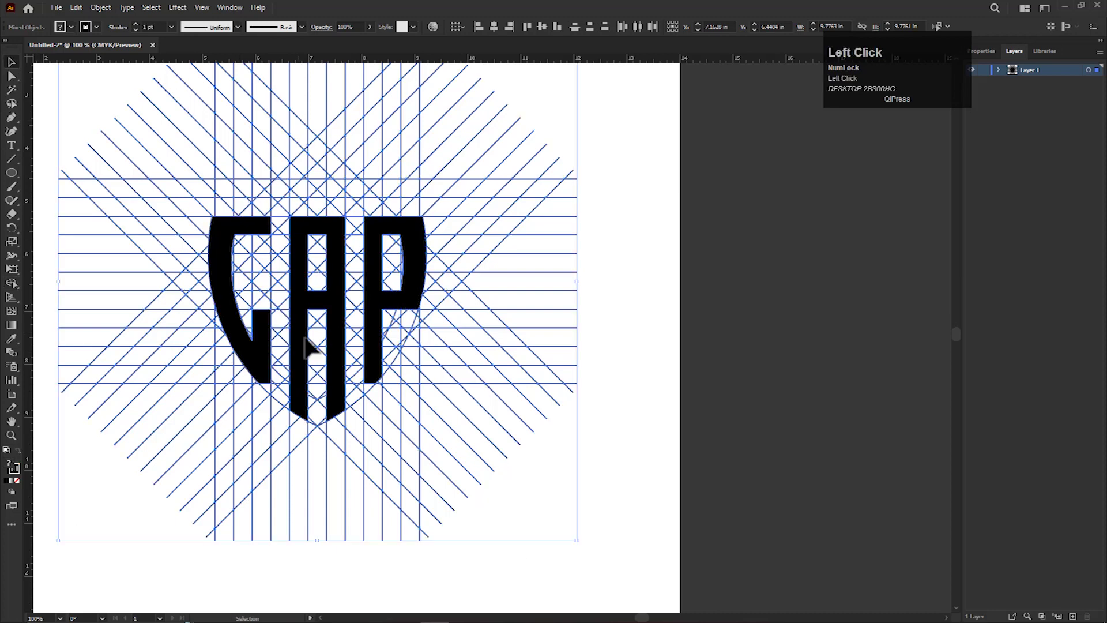
{"action": "scroll", "coordinate": [386, 358], "scroll_direction": "down", "scroll_amount": 1}
{"action": "left_click_drag", "start_coordinate": [398, 412], "coordinate": [414, 364]}
{"action": "left_click", "coordinate": [513, 451]}
{"action": "left_click", "coordinate": [320, 293]}
{"action": "left_click", "coordinate": [346, 280], "text": "shift"}
{"action": "left_click", "coordinate": [401, 282], "text": "shift"}
{"action": "left_click_drag", "start_coordinate": [401, 283], "coordinate": [579, 454]}
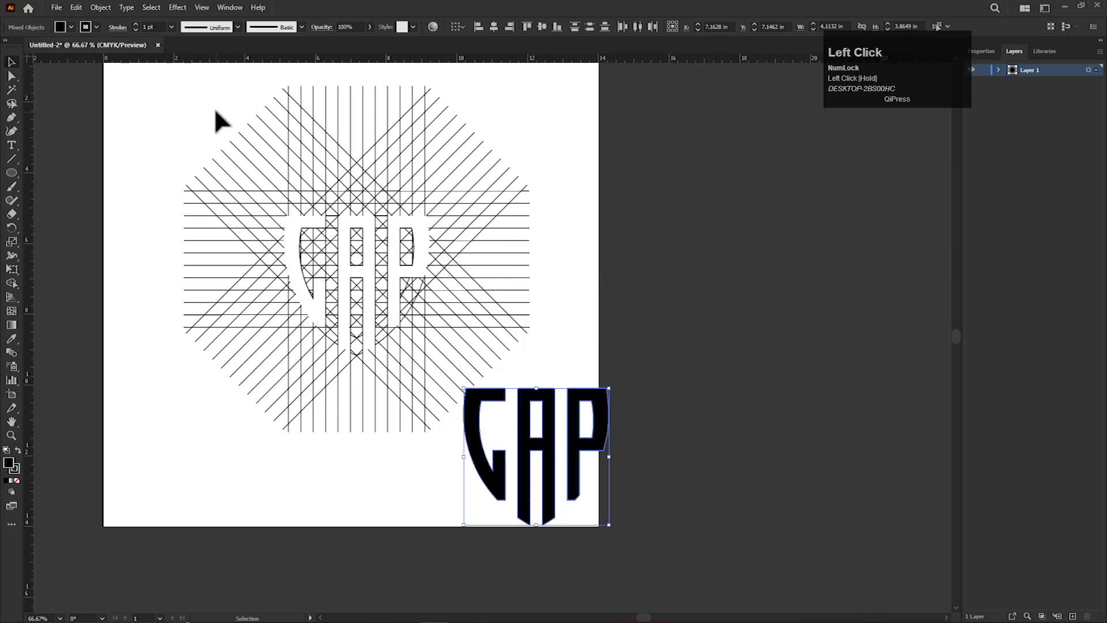
Delete all leftover grid lines and shield outlines so that only the letters remain.
{"action": "left_click", "coordinate": [565, 327]}
{"action": "key", "text": "Delete"}
{"action": "left_click_drag", "start_coordinate": [296, 285], "coordinate": [415, 448]}
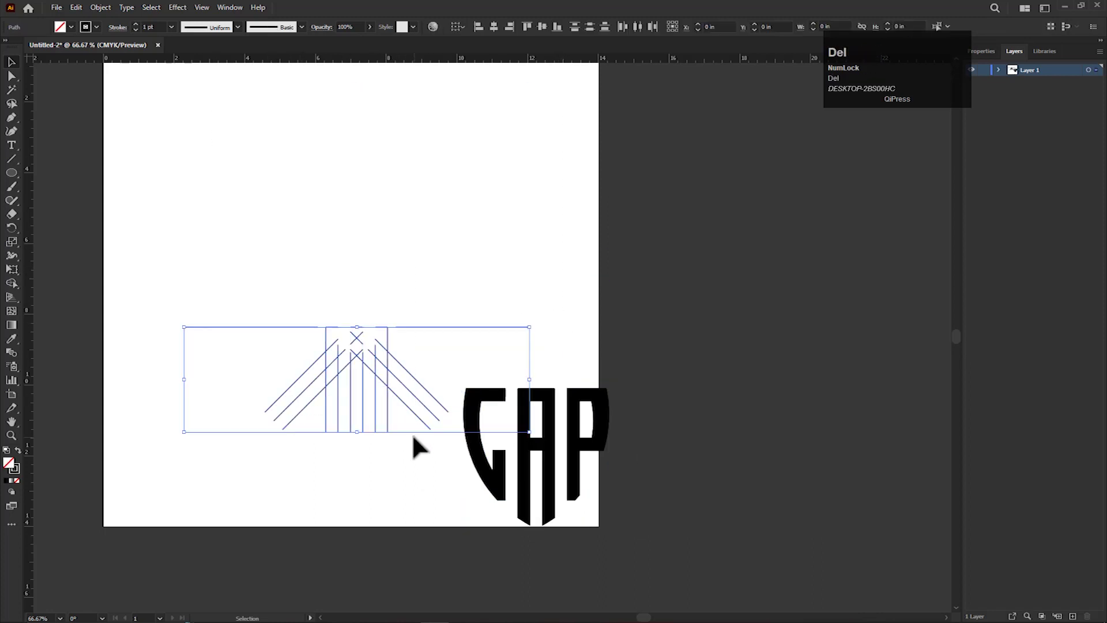
{"action": "key", "text": "Delete"}
Move the letters to the middle of the artboard and scale them up proportionally to about 7.46 in wide.
{"action": "left_click_drag", "start_coordinate": [562, 444], "coordinate": [369, 282]}
{"action": "left_click_drag", "start_coordinate": [419, 370], "coordinate": [488, 410]}
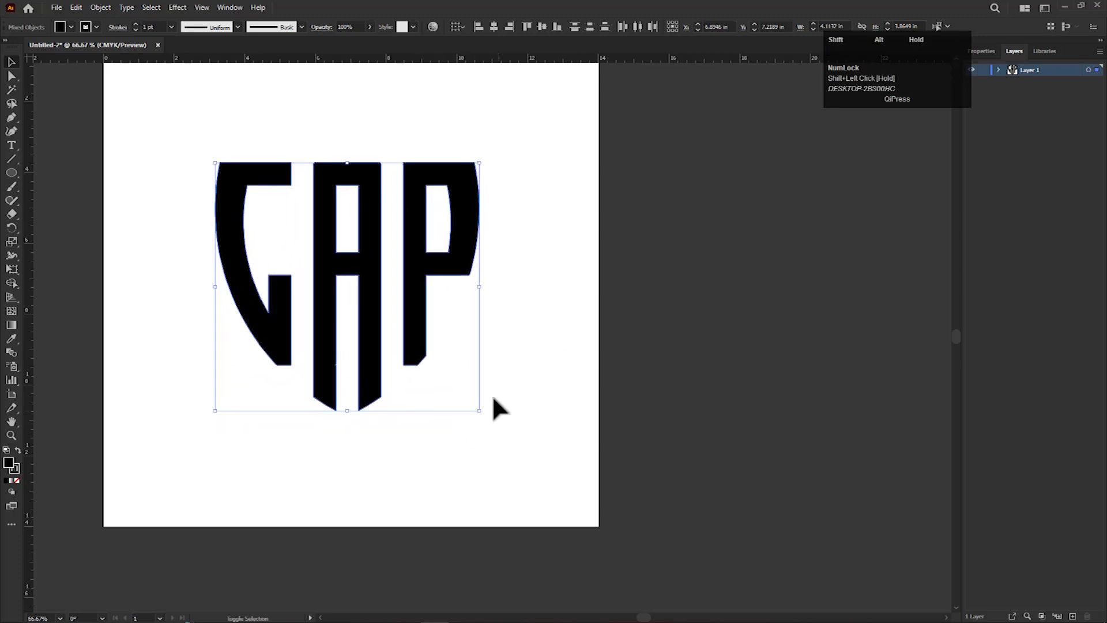
{"action": "left_click_drag", "start_coordinate": [473, 319], "coordinate": [510, 398]}
{"action": "key", "text": "space"}
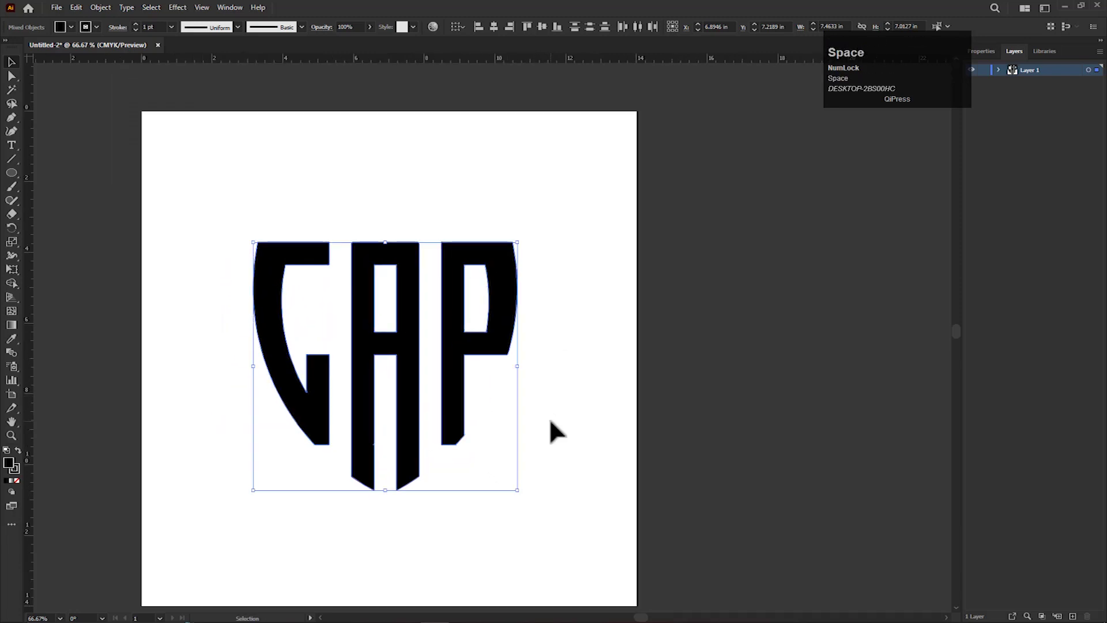
{"action": "left_click", "coordinate": [551, 421]}
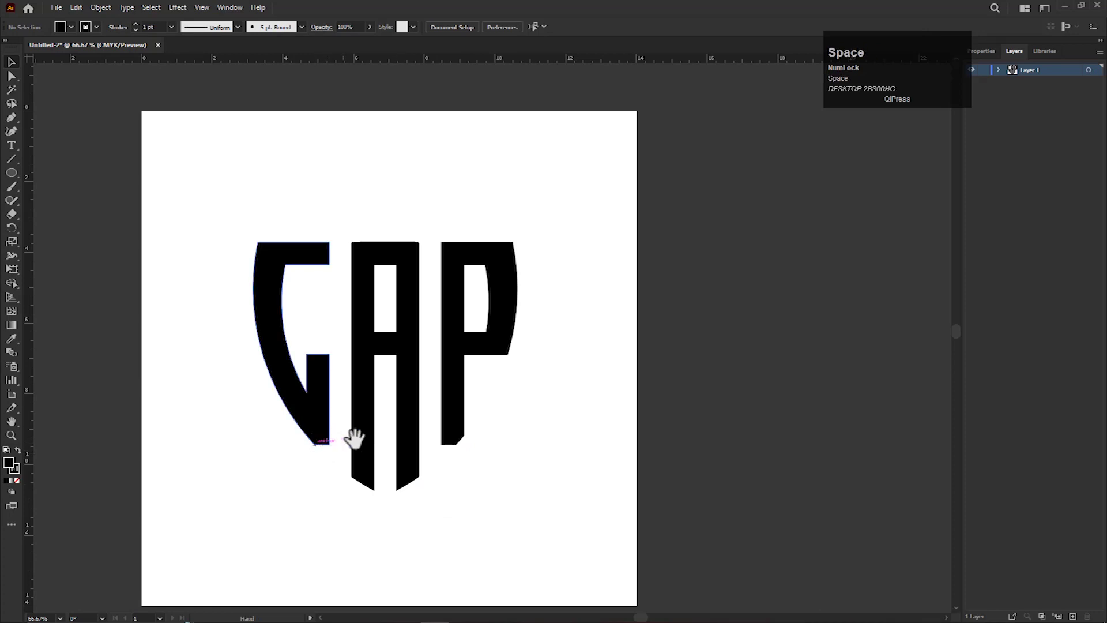
{"action": "left_click_drag", "start_coordinate": [347, 440], "coordinate": [349, 457]}
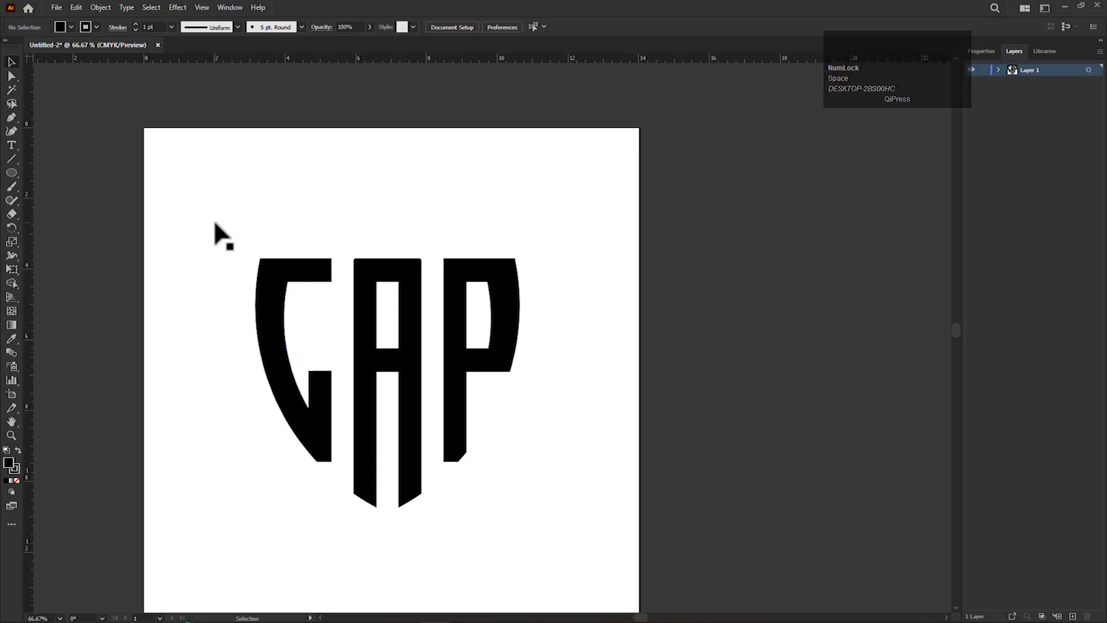
Expand the fill and stroke of the three letters into plain shapes.
{"action": "left_click", "coordinate": [265, 267]}
{"action": "left_click", "coordinate": [100, 7]}
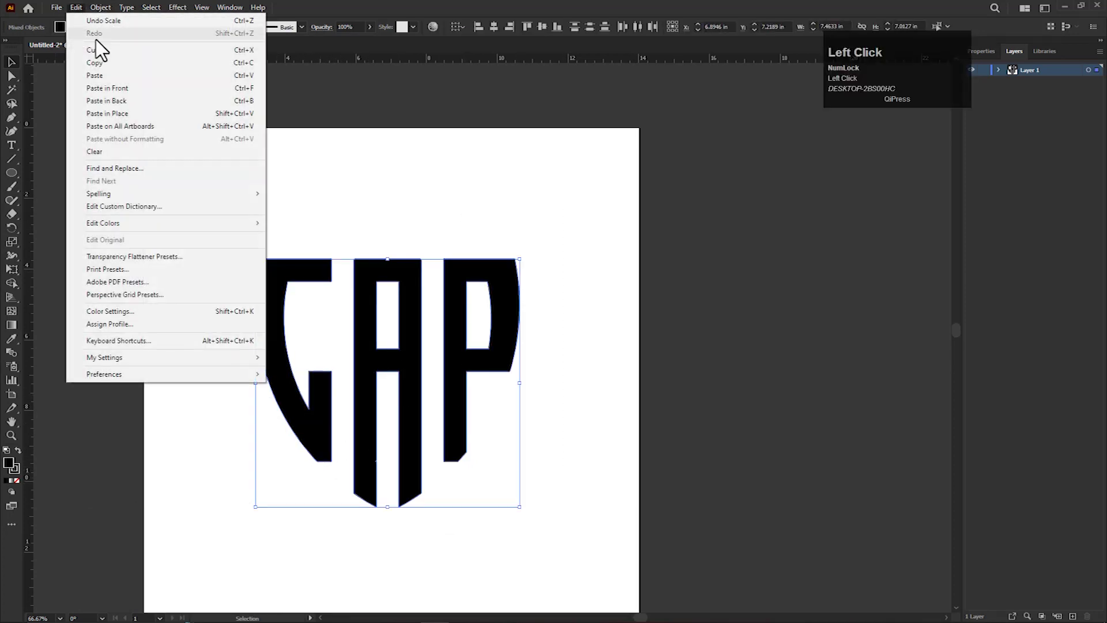
{"action": "left_click", "coordinate": [117, 154]}
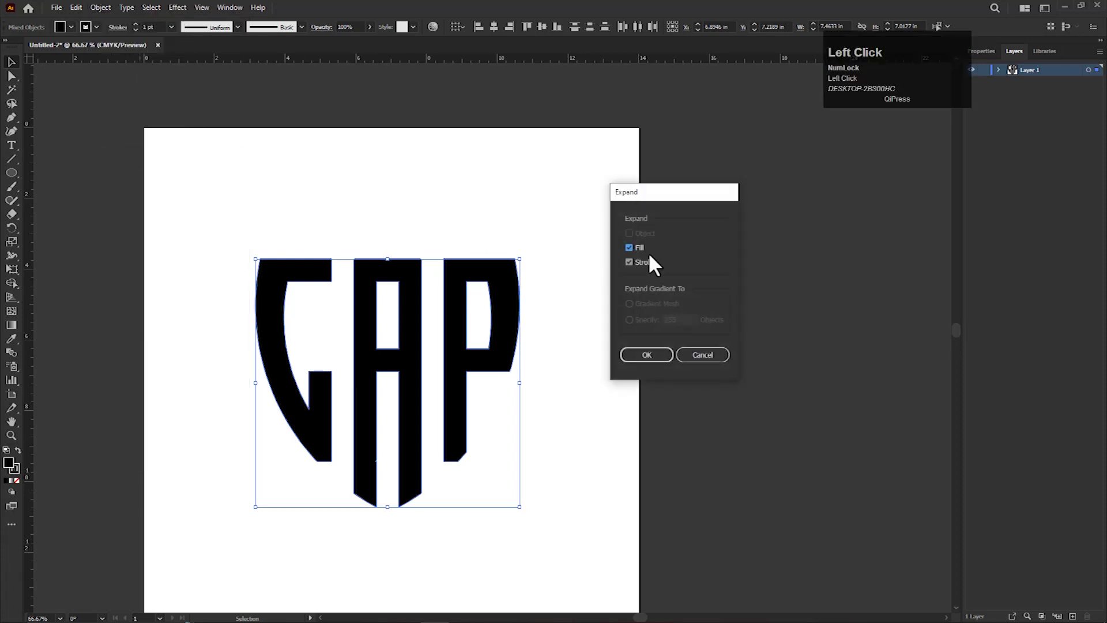
{"action": "left_click", "coordinate": [645, 354]}
{"action": "left_click", "coordinate": [506, 479]}
Select the whole set of letters and enlarge it slightly while keeping its proportions.
{"action": "left_click_drag", "start_coordinate": [272, 364], "coordinate": [546, 487]}
{"action": "key", "text": "ctrl+z"}
{"action": "left_click_drag", "start_coordinate": [232, 243], "coordinate": [544, 463]}
{"action": "left_click", "coordinate": [559, 438]}
{"action": "left_click_drag", "start_coordinate": [224, 224], "coordinate": [519, 476]}
{"action": "key", "text": "space"}
{"action": "key", "text": "space"}
{"action": "left_click_drag", "start_coordinate": [433, 461], "coordinate": [440, 461]}
{"action": "scroll", "coordinate": [284, 181], "scroll_direction": "down", "scroll_amount": 1}
{"action": "key", "text": "space"}
{"action": "left_click_drag", "start_coordinate": [395, 355], "coordinate": [408, 360]}
{"action": "left_click_drag", "start_coordinate": [459, 419], "coordinate": [473, 433]}
Ungroup the letters and shift them slightly down the artboard.
{"action": "left_click", "coordinate": [310, 264]}
{"action": "left_click", "coordinate": [428, 373]}
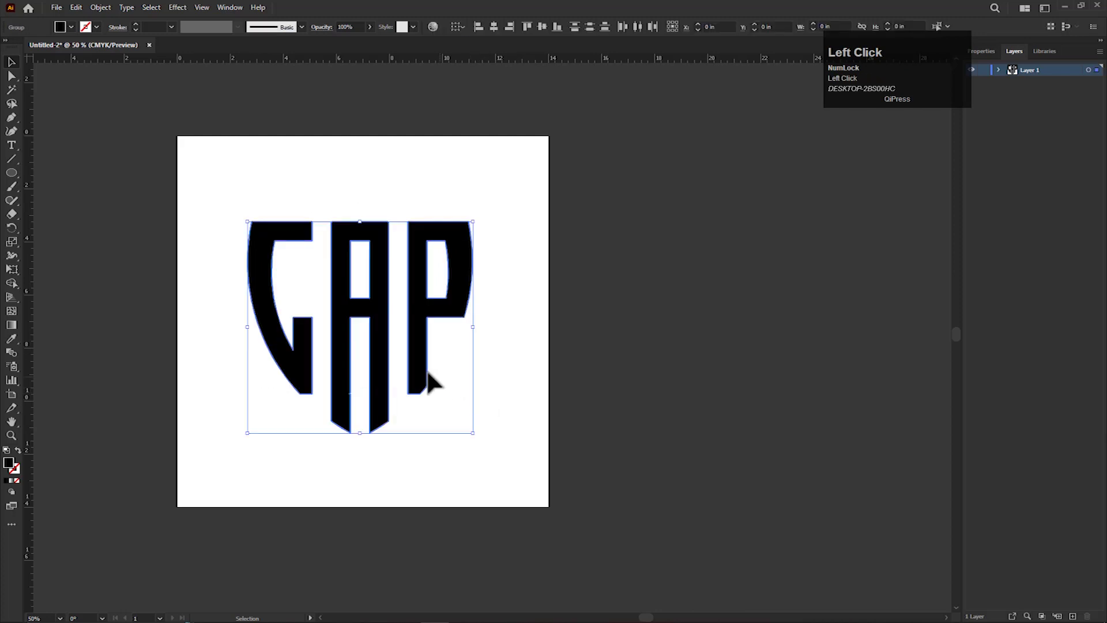
{"action": "scroll", "coordinate": [428, 381], "scroll_direction": "up", "scroll_amount": 3}
{"action": "left_click", "coordinate": [671, 461]}
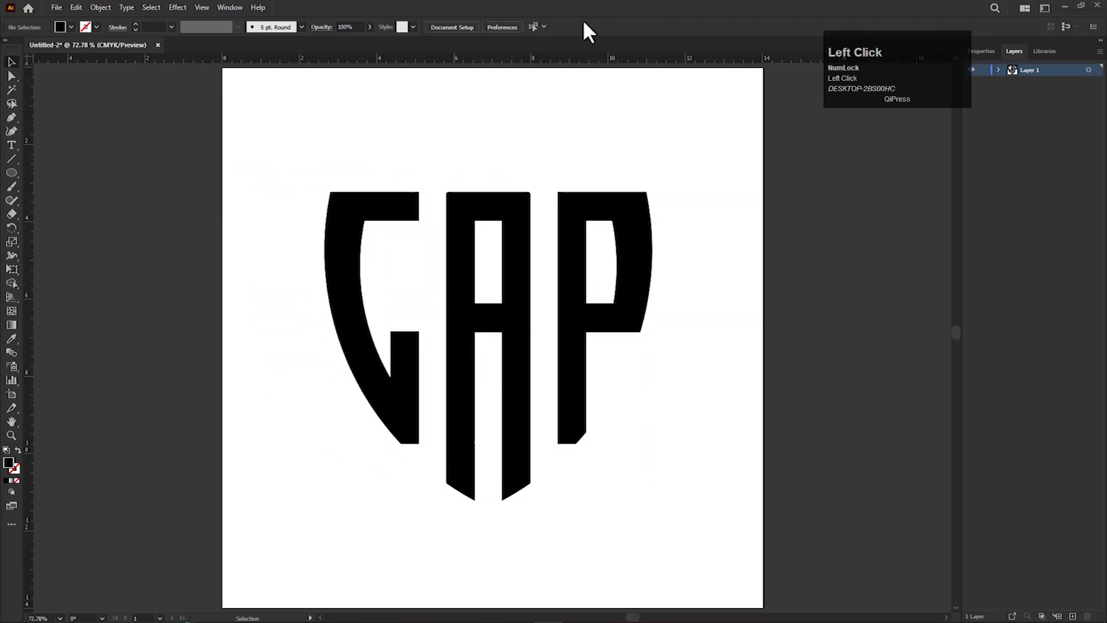
{"action": "left_click_drag", "start_coordinate": [610, 373], "coordinate": [611, 373]}
{"action": "left_click_drag", "start_coordinate": [582, 395], "coordinate": [578, 423]}
Draw a circle about 2.27 in wide over the top of the G.
{"action": "left_click", "coordinate": [11, 173]}
{"action": "left_click_drag", "start_coordinate": [286, 127], "coordinate": [363, 211]}
{"action": "key", "text": "v"}
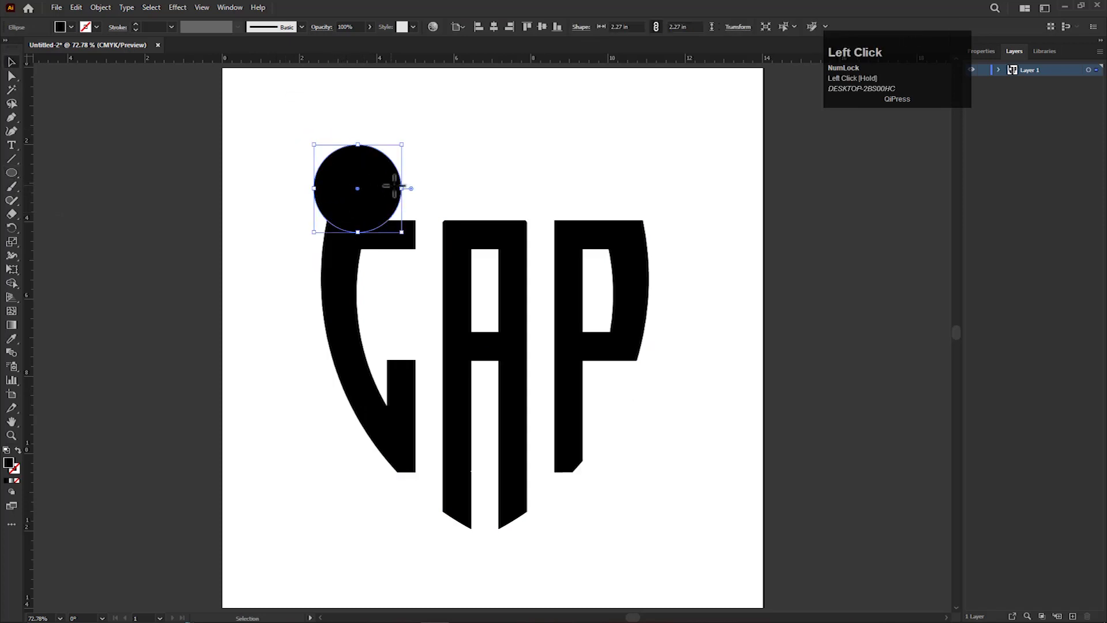
Enlarge the circle to about 3.41 in and position it so that its lower arc overlaps the G's top bar.
{"action": "left_click_drag", "start_coordinate": [402, 146], "coordinate": [486, 120]}
{"action": "left_click_drag", "start_coordinate": [397, 196], "coordinate": [395, 201]}
{"action": "left_click_drag", "start_coordinate": [426, 123], "coordinate": [443, 113]}
{"action": "left_click_drag", "start_coordinate": [402, 203], "coordinate": [393, 197]}
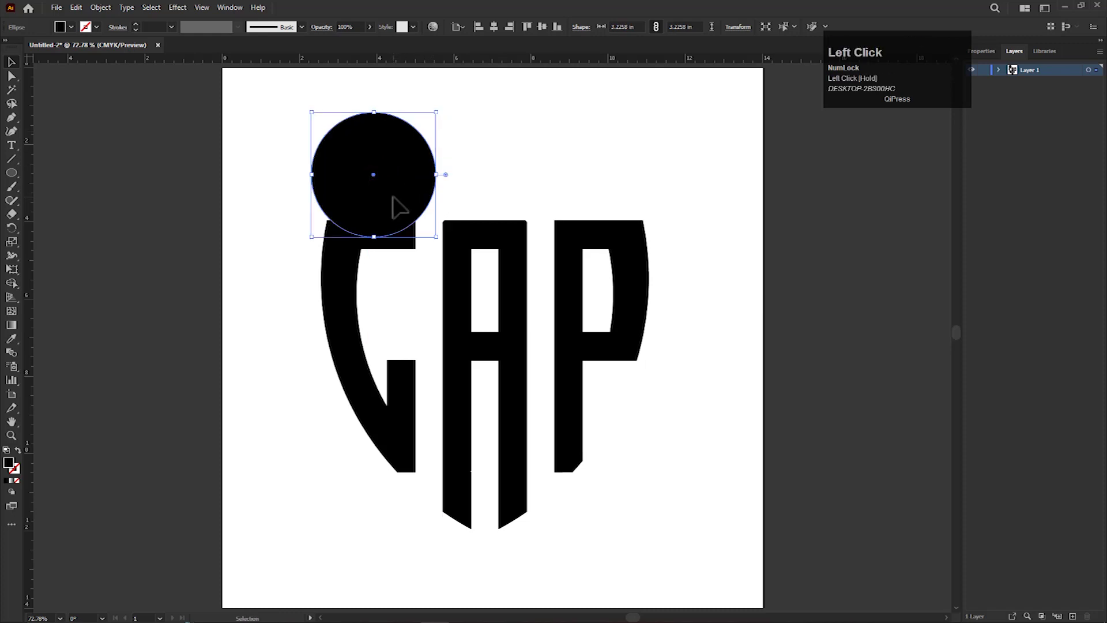
{"action": "left_click_drag", "start_coordinate": [424, 114], "coordinate": [440, 106]}
{"action": "key", "text": "Left"}
{"action": "key", "text": "Left"}
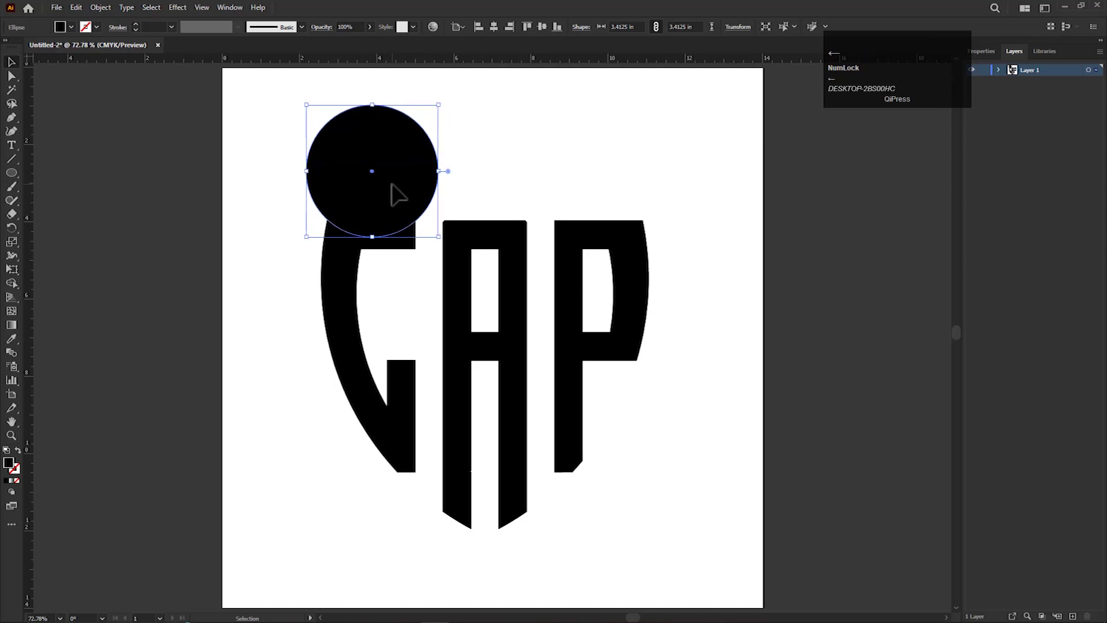
Copy the circle and place duplicates over the tops of the A and the P.
{"action": "left_click", "coordinate": [376, 211]}
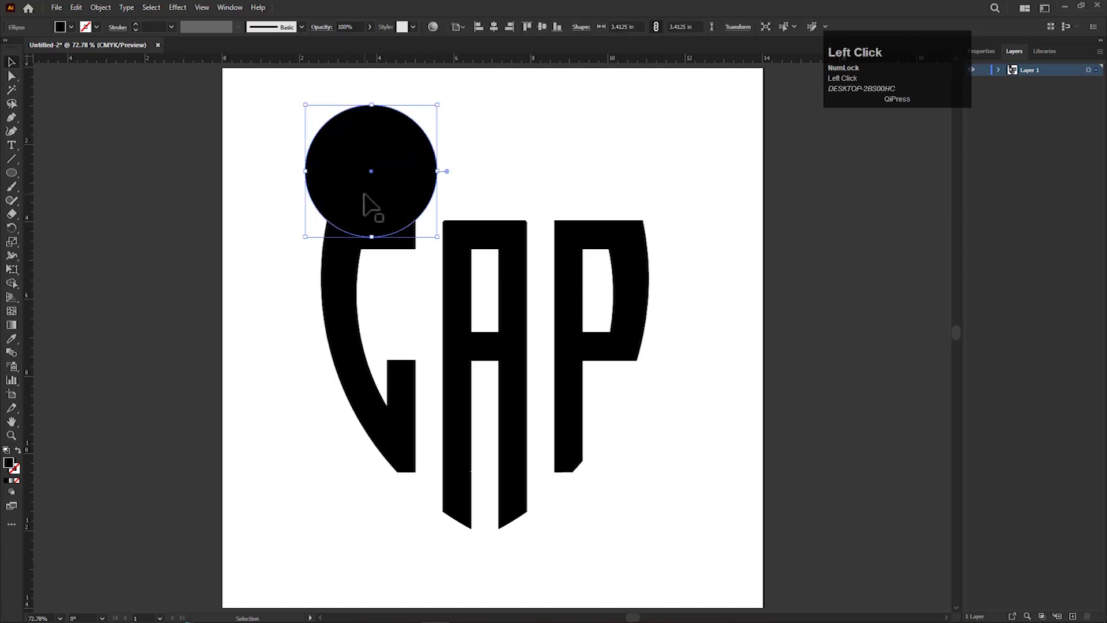
{"action": "left_click", "coordinate": [78, 10]}
{"action": "left_click", "coordinate": [92, 55]}
{"action": "left_click", "coordinate": [81, 7]}
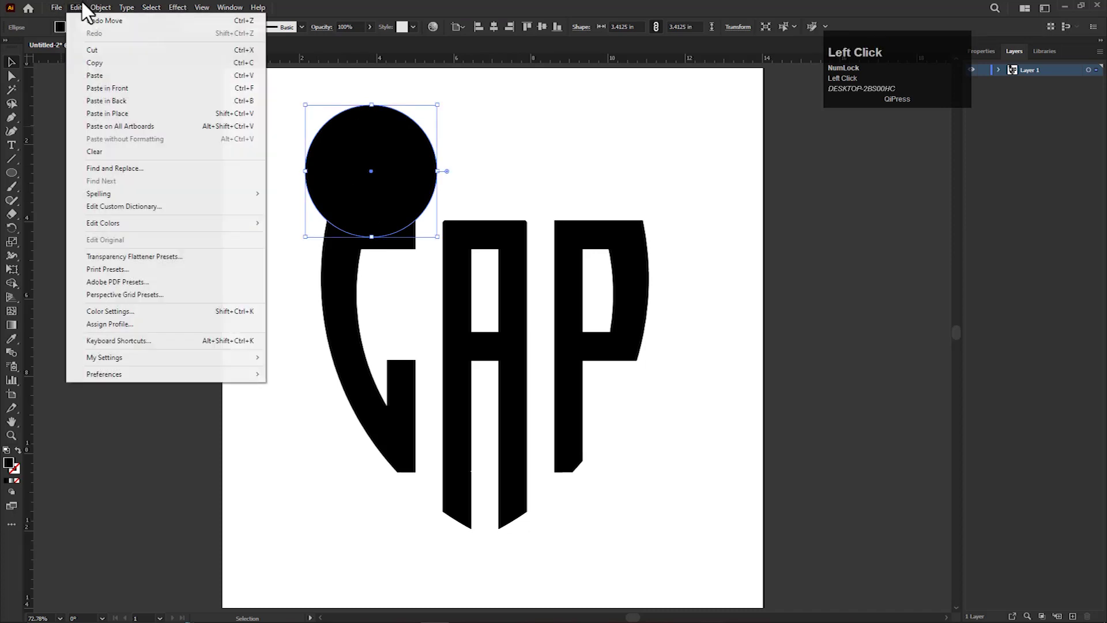
{"action": "left_click", "coordinate": [96, 75]}
{"action": "left_click_drag", "start_coordinate": [503, 358], "coordinate": [486, 192]}
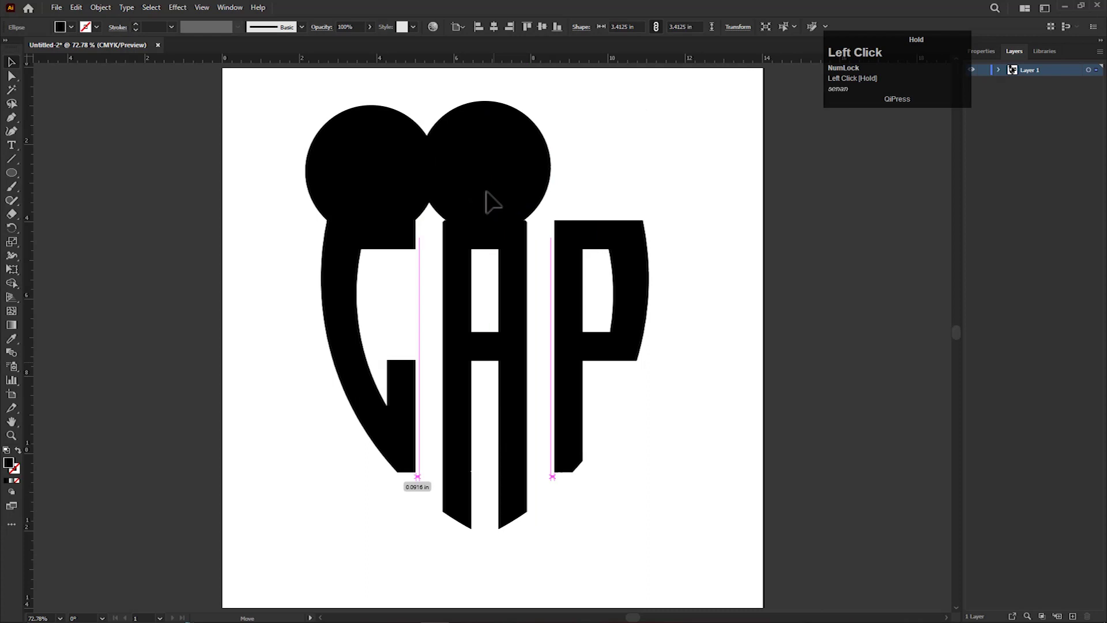
{"action": "left_click_drag", "start_coordinate": [485, 194], "coordinate": [606, 206]}
{"action": "left_click", "coordinate": [696, 257]}
Subtract the first circle from the G with Pathfinder's Minus Front to give it a concave top.
{"action": "left_click", "coordinate": [346, 222]}
{"action": "left_click", "coordinate": [341, 288], "text": "shift"}
{"action": "left_click", "coordinate": [229, 7]}
{"action": "left_click", "coordinate": [358, 436]}
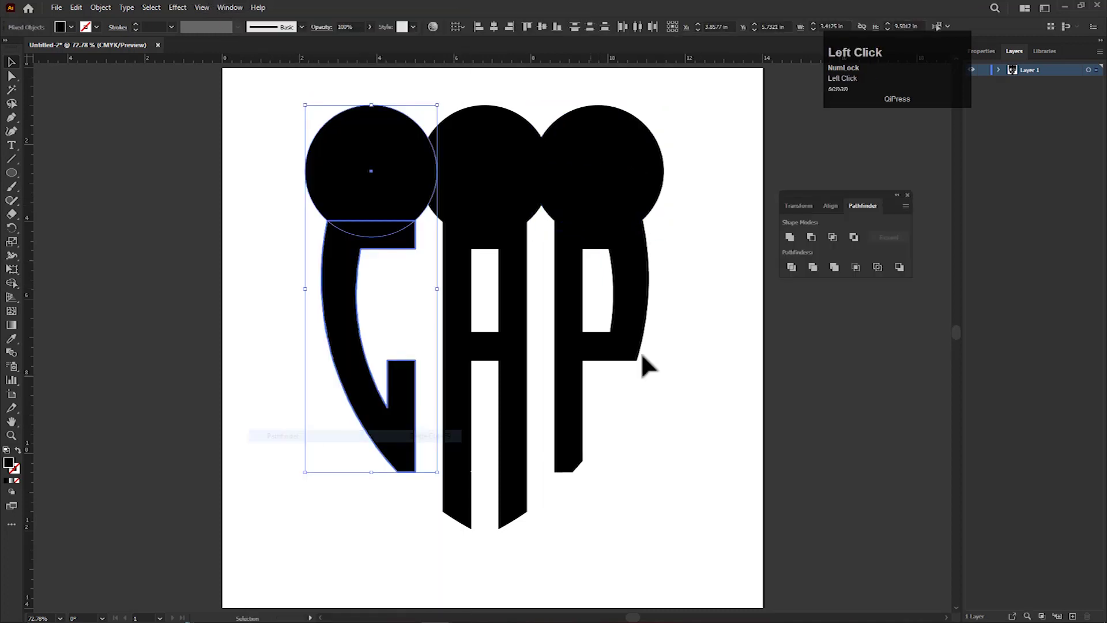
{"action": "left_click", "coordinate": [812, 237]}
Subtract the other two circles from the A and the P with Minus Front.
{"action": "left_click", "coordinate": [481, 199]}
{"action": "left_click", "coordinate": [487, 234], "text": "shift"}
{"action": "left_click", "coordinate": [812, 237]}
{"action": "left_click", "coordinate": [600, 198]}
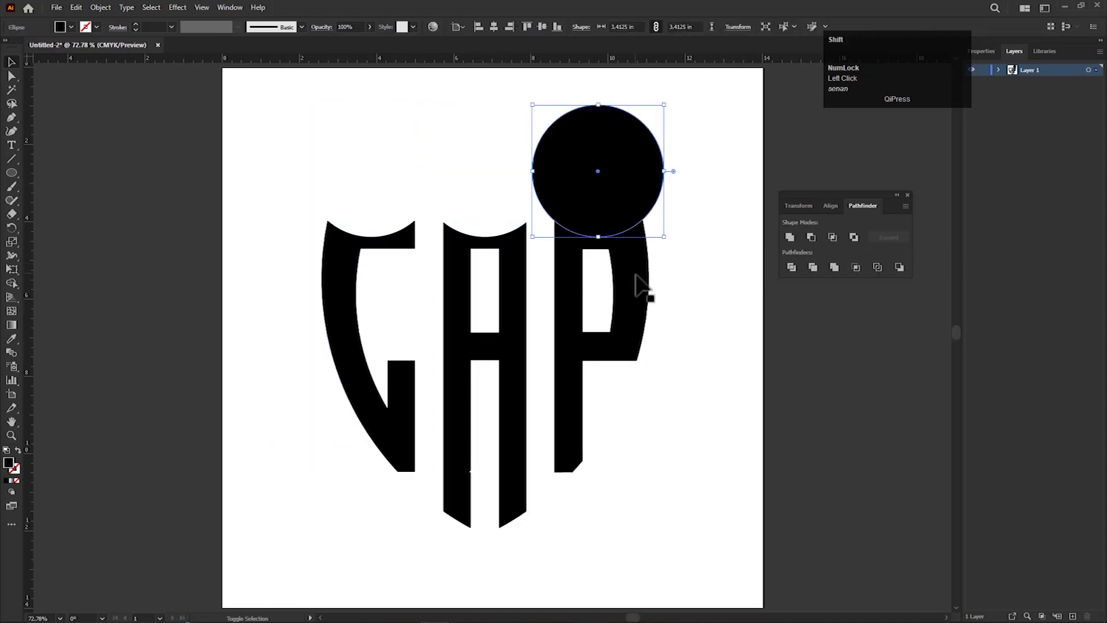
{"action": "left_click", "coordinate": [636, 289], "text": "shift"}
{"action": "left_click", "coordinate": [812, 237]}
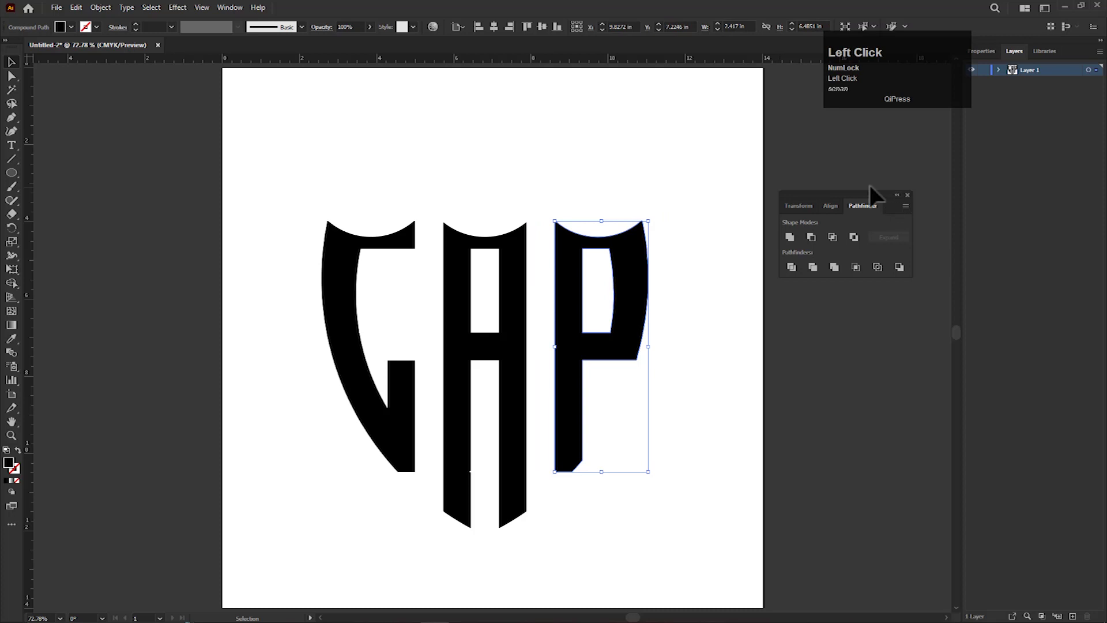
{"action": "left_click", "coordinate": [692, 248]}
Draw a black rectangle about 2.38 by 0.5 in directly beneath the G's top bar.
{"action": "left_click", "coordinate": [17, 173]}
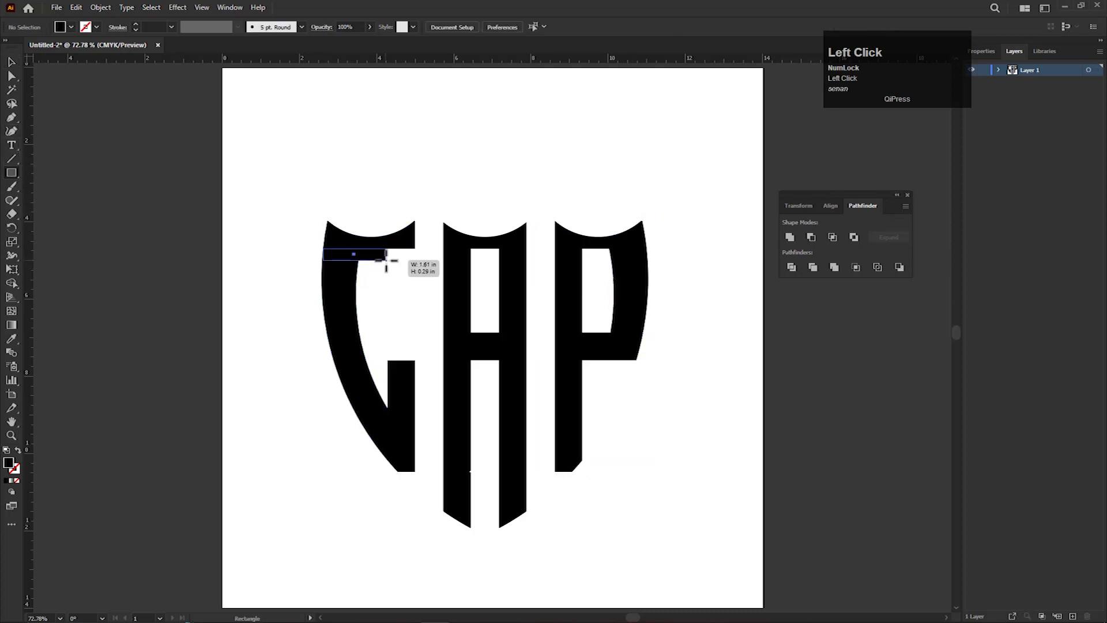
{"action": "left_click_drag", "start_coordinate": [416, 277], "coordinate": [372, 276]}
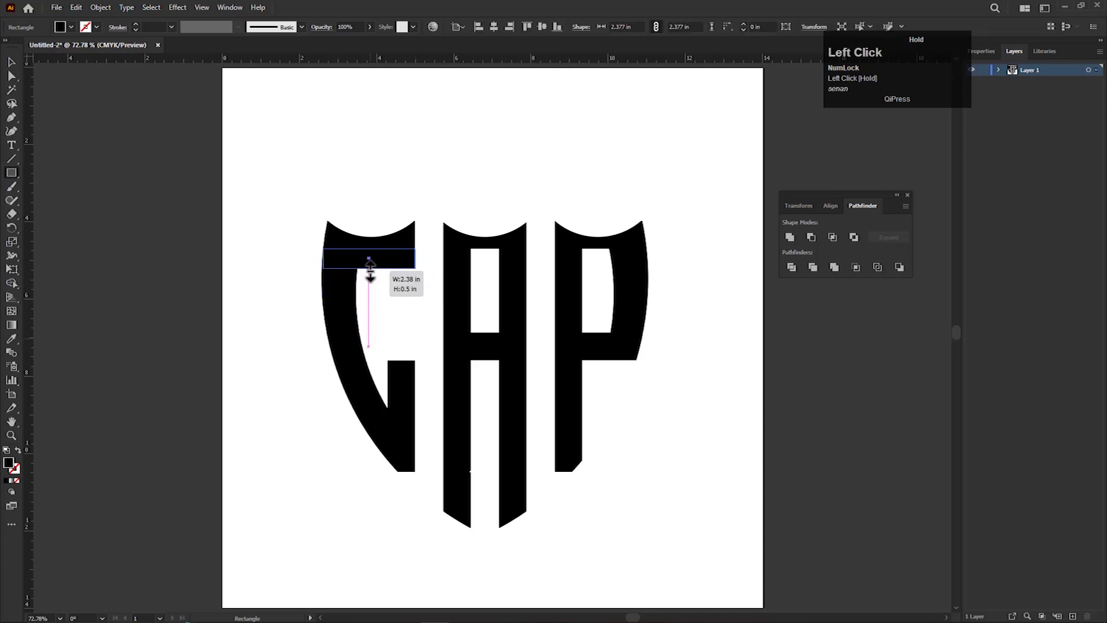
{"action": "left_click", "coordinate": [291, 246]}
{"action": "key", "text": "Escape"}
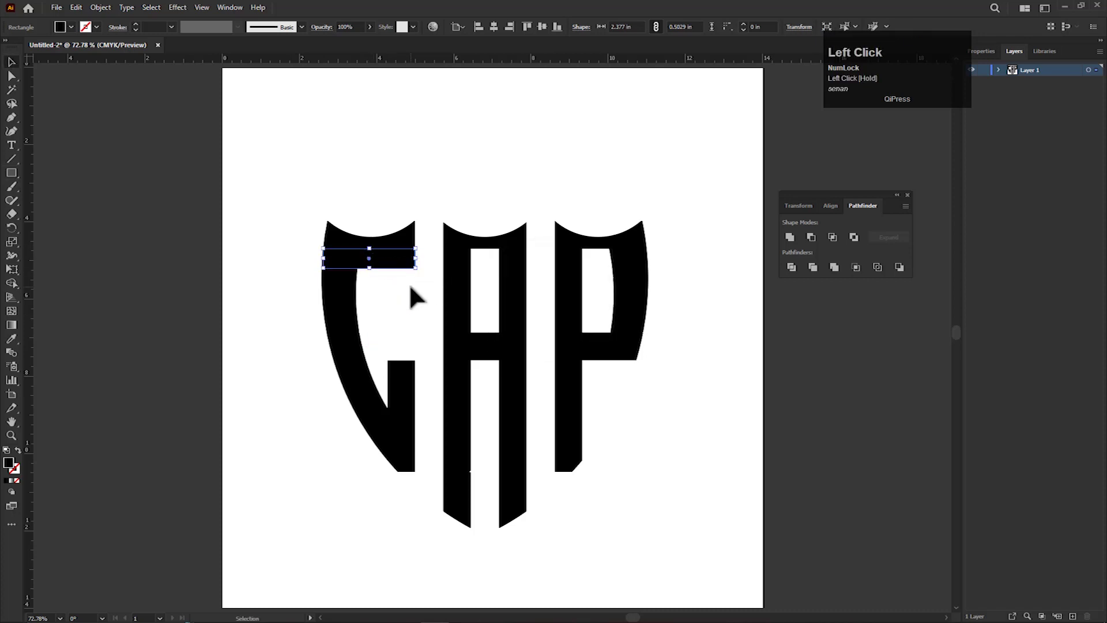
Narrow the rectangle to about 2.36 in so that it stays inside the G's outline.
{"action": "left_click", "coordinate": [412, 286]}
{"action": "scroll", "coordinate": [382, 256], "scroll_direction": "up", "scroll_amount": 2}
{"action": "left_click", "coordinate": [404, 266]}
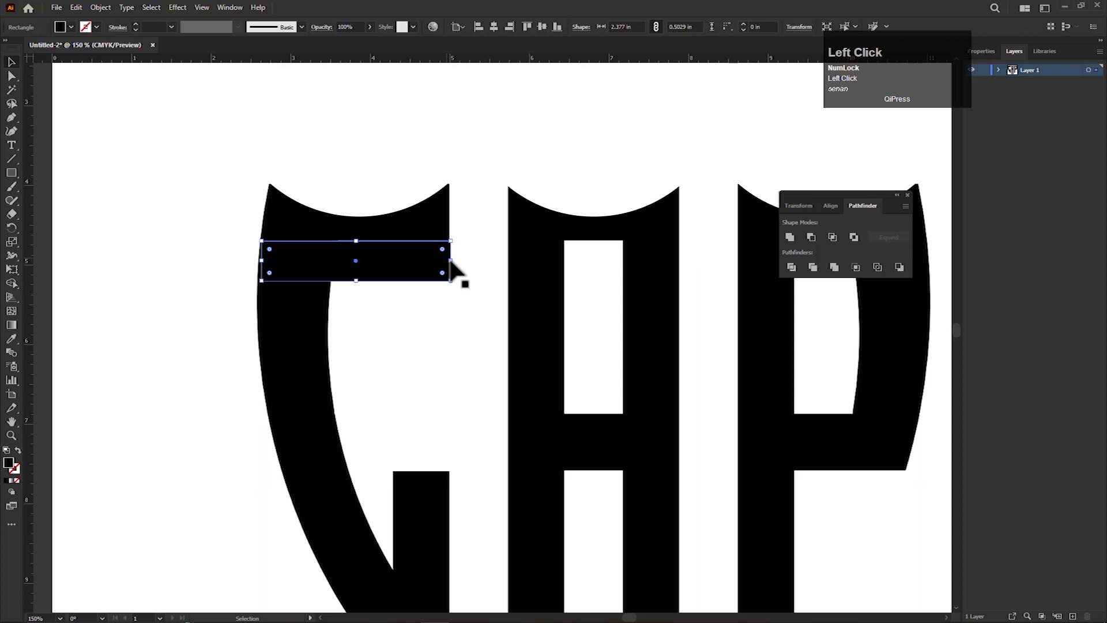
{"action": "scroll", "coordinate": [267, 268], "scroll_direction": "down", "scroll_amount": 2}
{"action": "left_click", "coordinate": [383, 319]}
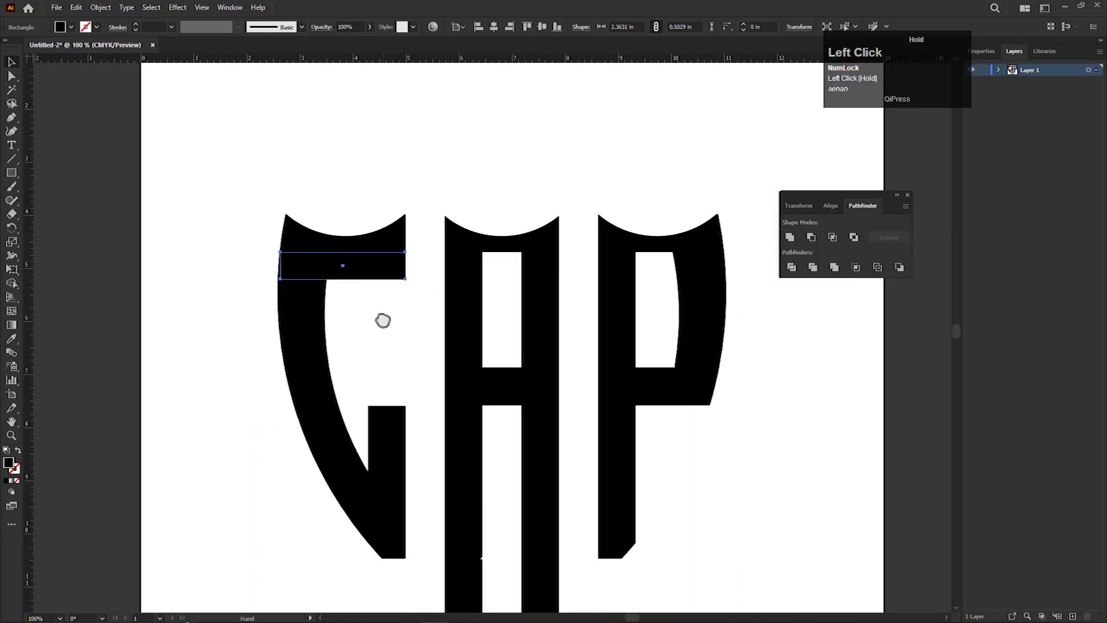
Copy the G's rectangle, narrow it to about 2.15 in to fit the A, and shift it onto the P.
{"action": "left_click", "coordinate": [371, 271]}
{"action": "left_click_drag", "start_coordinate": [372, 272], "coordinate": [509, 264], "text": "alt"}
{"action": "left_click_drag", "start_coordinate": [435, 266], "coordinate": [445, 267]}
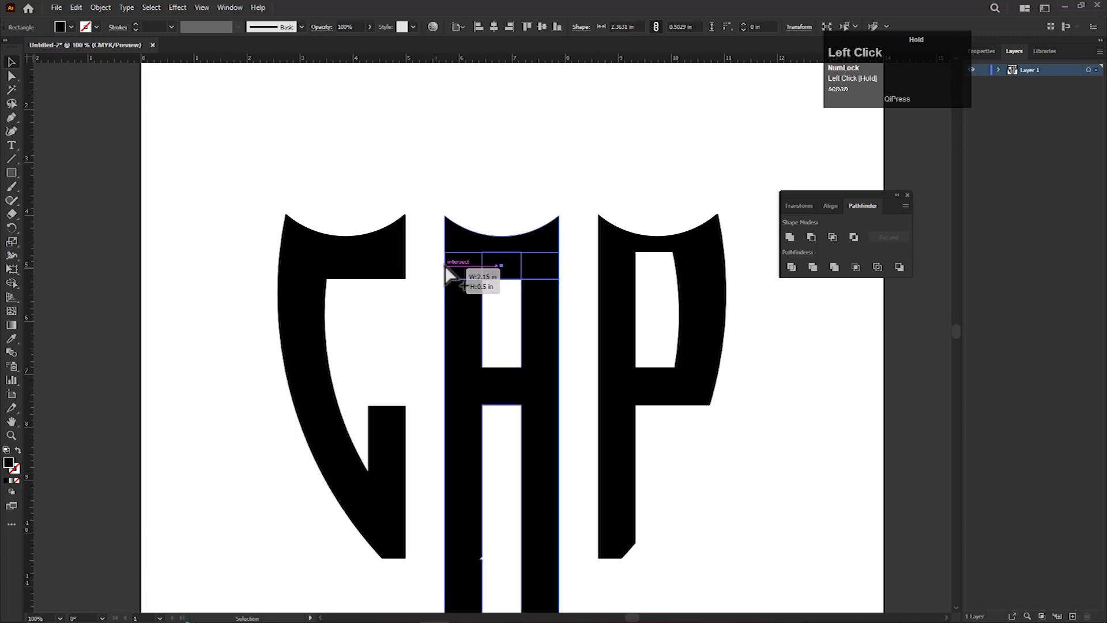
{"action": "left_click_drag", "start_coordinate": [514, 271], "coordinate": [637, 269], "text": "alt"}
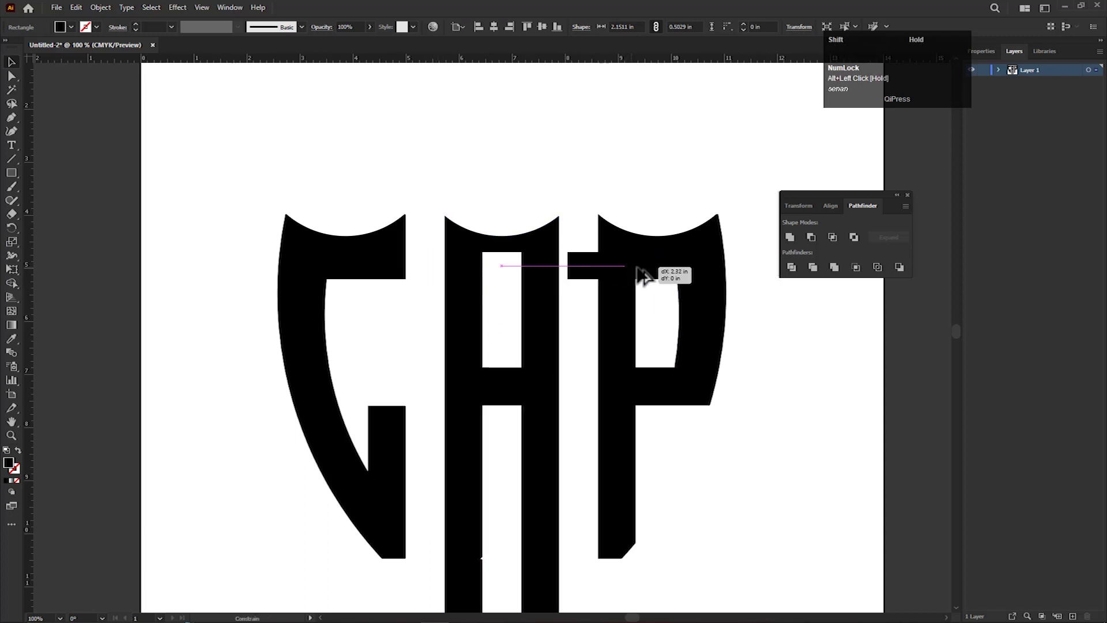
{"action": "left_click_drag", "start_coordinate": [571, 266], "coordinate": [599, 271]}
Merge the rectangle with the G's top bar using the Shape Builder.
{"action": "left_click", "coordinate": [292, 181]}
{"action": "left_click_drag", "start_coordinate": [312, 305], "coordinate": [289, 309]}
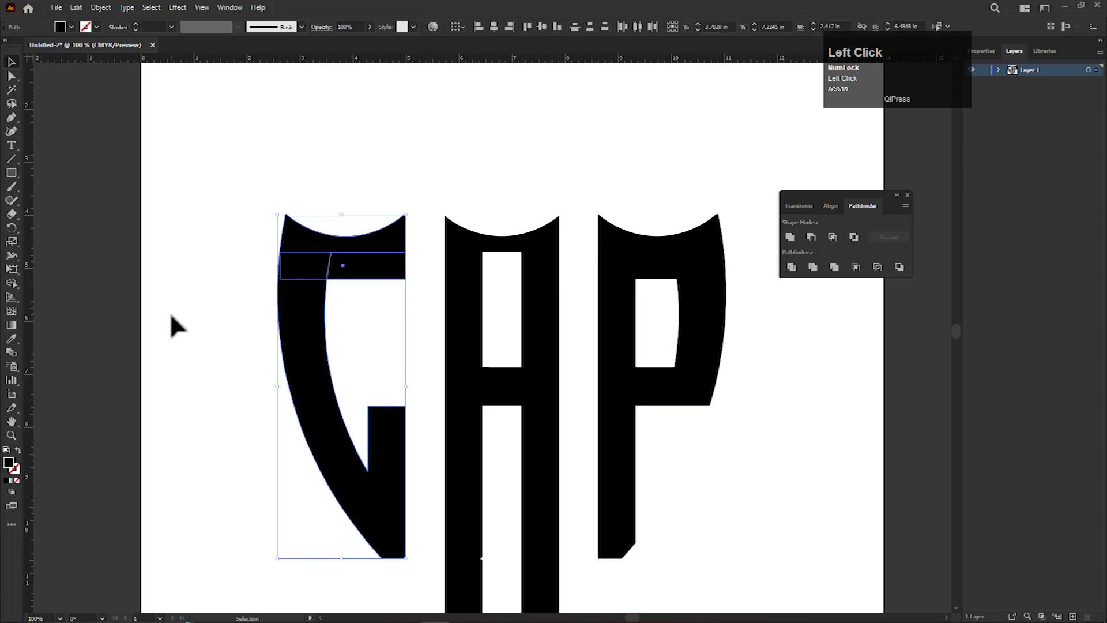
{"action": "left_click", "coordinate": [12, 284]}
{"action": "mouse_move", "coordinate": [317, 272]}
{"action": "left_mouse_down"}
{"action": "mouse_move", "coordinate": [314, 292]}
{"action": "mouse_move", "coordinate": [344, 257]}
{"action": "mouse_move", "coordinate": [319, 262]}
{"action": "left_mouse_up"}
{"action": "scroll", "coordinate": [330, 254], "scroll_direction": "up", "scroll_amount": 2}
{"action": "left_click", "coordinate": [335, 250]}
{"action": "left_click_drag", "start_coordinate": [335, 250], "coordinate": [475, 265]}
{"action": "scroll", "coordinate": [377, 337], "scroll_direction": "down", "scroll_amount": 1}
{"action": "left_click_drag", "start_coordinate": [422, 368], "coordinate": [312, 371]}
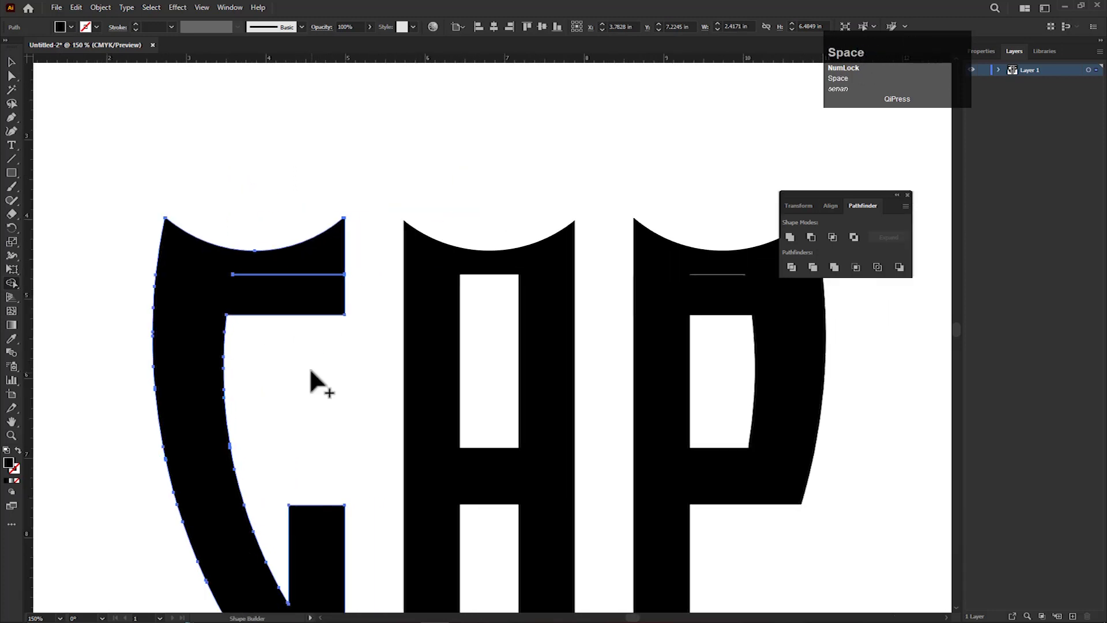
Undo the last merge and join the rectangle to the G again so that no inner line remains.
{"action": "left_click", "coordinate": [11, 61]}
{"action": "left_click_drag", "start_coordinate": [185, 222], "coordinate": [260, 204]}
{"action": "left_click", "coordinate": [228, 174]}
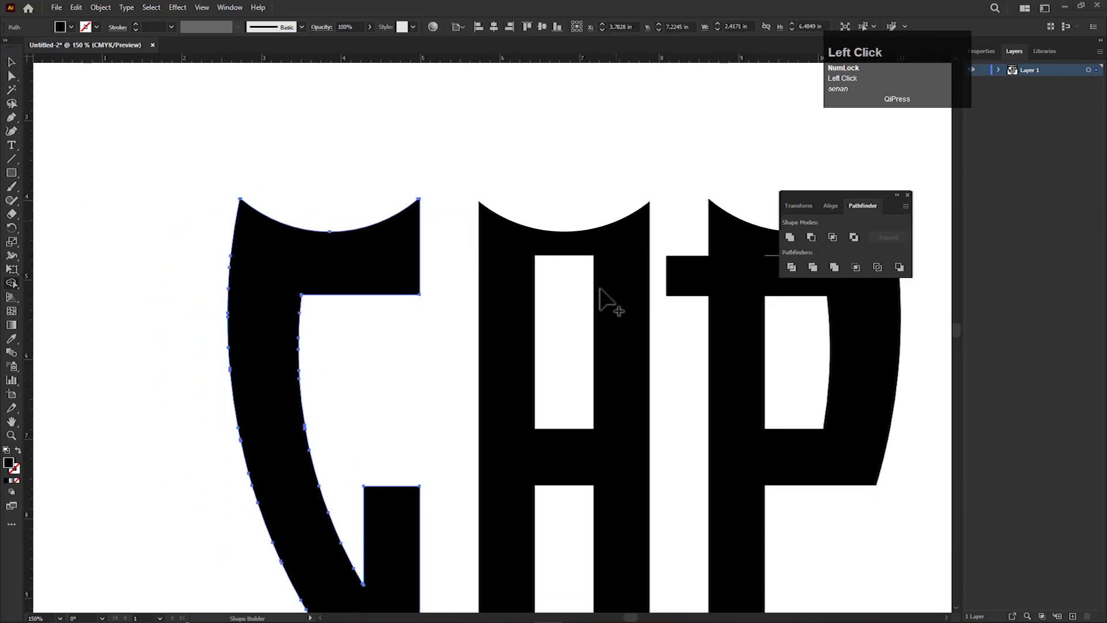
{"action": "left_click_drag", "start_coordinate": [599, 288], "coordinate": [534, 290]}
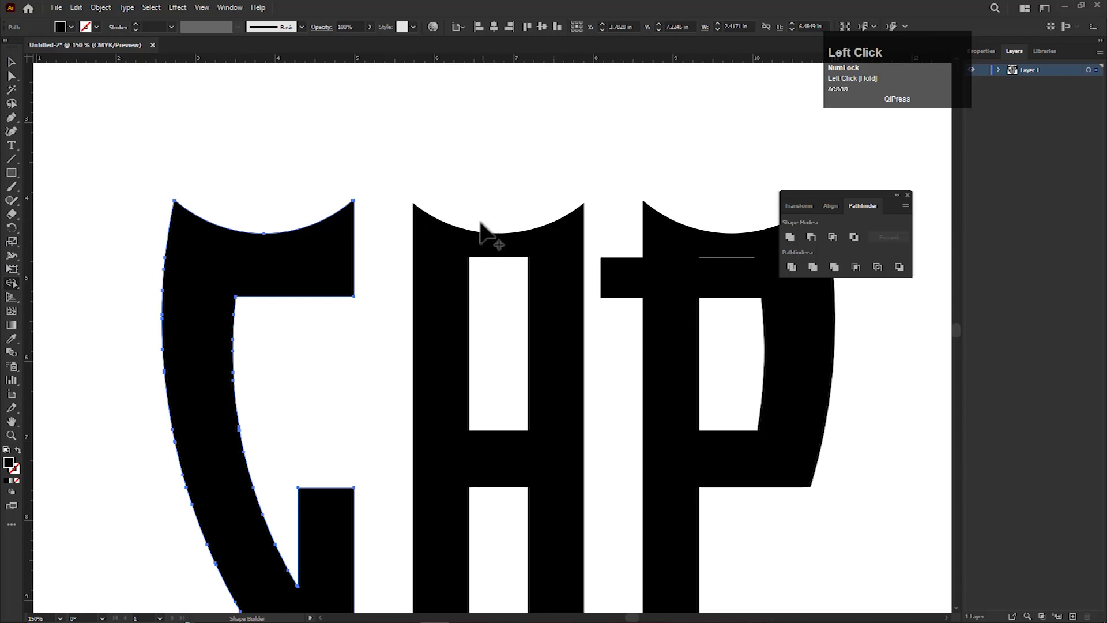
{"action": "key", "text": "ctrl+z"}
{"action": "left_click_drag", "start_coordinate": [207, 260], "coordinate": [210, 300]}
Move the rectangle from the P to the top of the A's upper opening and fit it to the A's width.
{"action": "left_click", "coordinate": [11, 62]}
{"action": "left_click", "coordinate": [549, 328]}
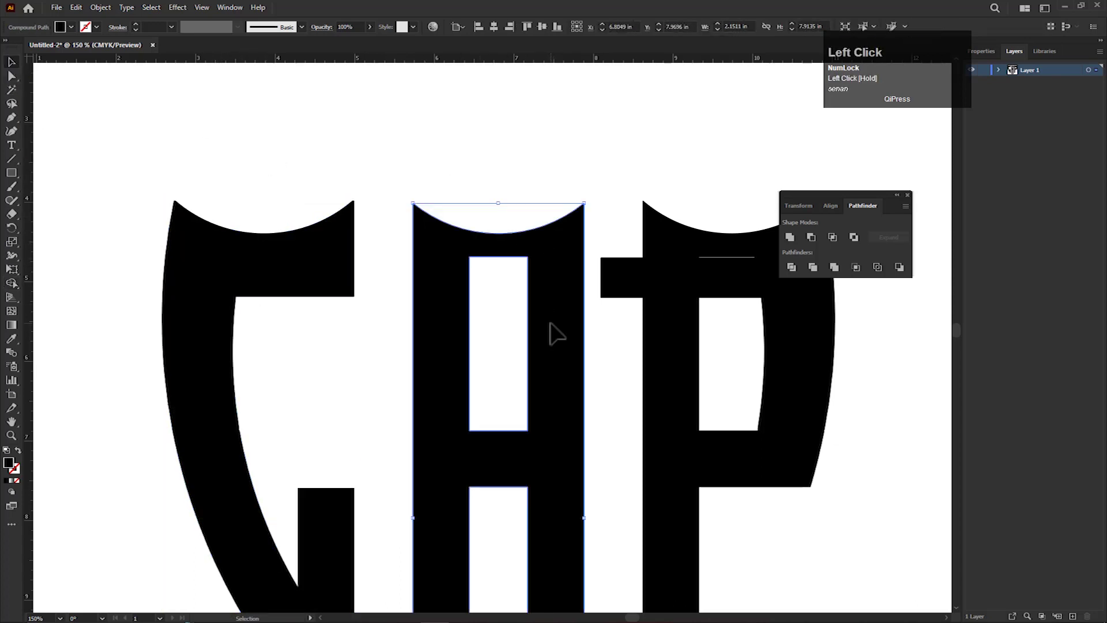
{"action": "left_click", "coordinate": [326, 287]}
{"action": "left_click", "coordinate": [381, 323]}
{"action": "left_click", "coordinate": [623, 290]}
{"action": "left_click_drag", "start_coordinate": [736, 361], "coordinate": [637, 361]}
{"action": "left_click_drag", "start_coordinate": [587, 283], "coordinate": [376, 275]}
{"action": "left_click", "coordinate": [393, 272], "text": "shift"}
{"action": "left_click_drag", "start_coordinate": [358, 271], "coordinate": [419, 271]}
{"action": "key", "text": "Right"}
{"action": "left_click_drag", "start_coordinate": [488, 273], "coordinate": [484, 273]}
Merge the rectangle with the A using the Shape Builder to thicken its top bar.
{"action": "left_click", "coordinate": [455, 245], "text": "shift"}
{"action": "key", "text": "shift+m"}
{"action": "left_click_drag", "start_coordinate": [378, 264], "coordinate": [393, 273]}
{"action": "key", "text": "v"}
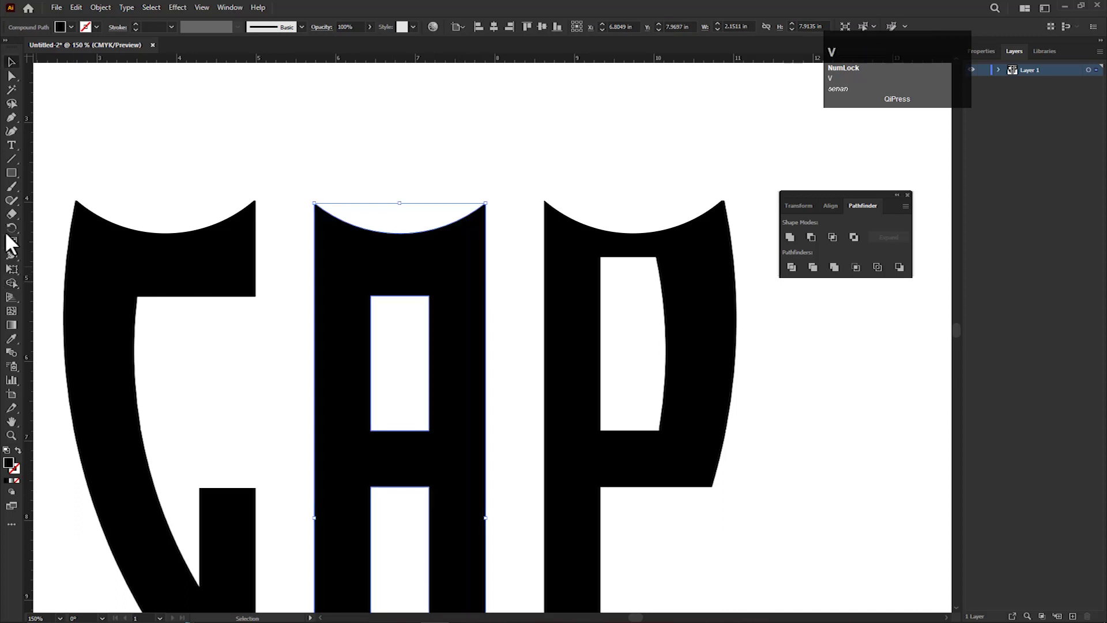
Draw a rectangle about 2.14 in wide across the P's upper opening and move its lower edge level with the A's top bar.
{"action": "left_click", "coordinate": [12, 173]}
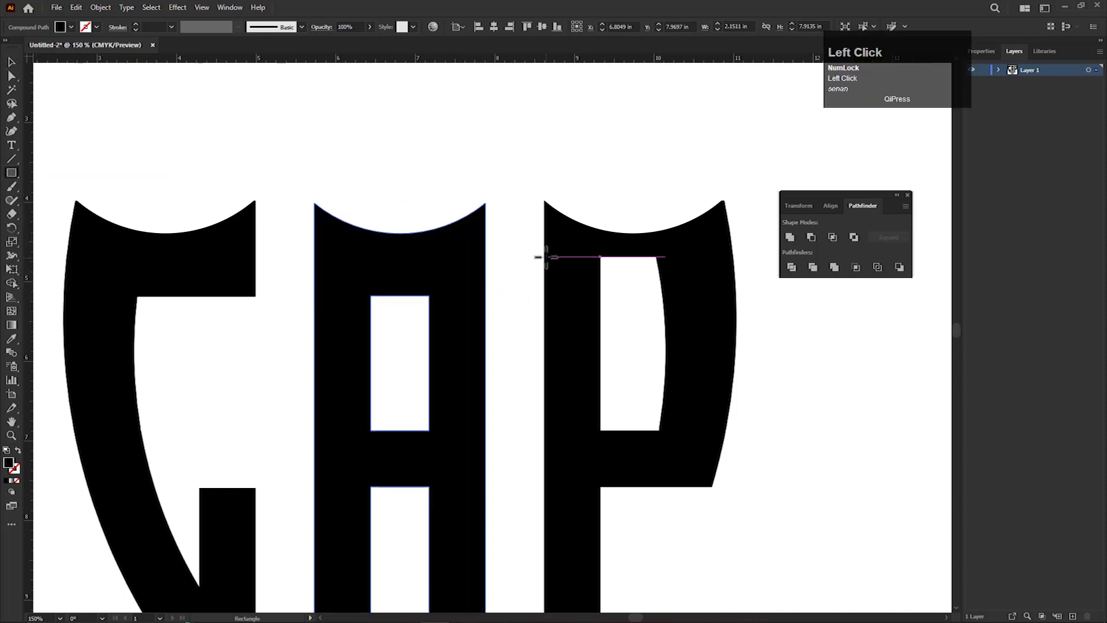
{"action": "left_click_drag", "start_coordinate": [544, 257], "coordinate": [715, 302]}
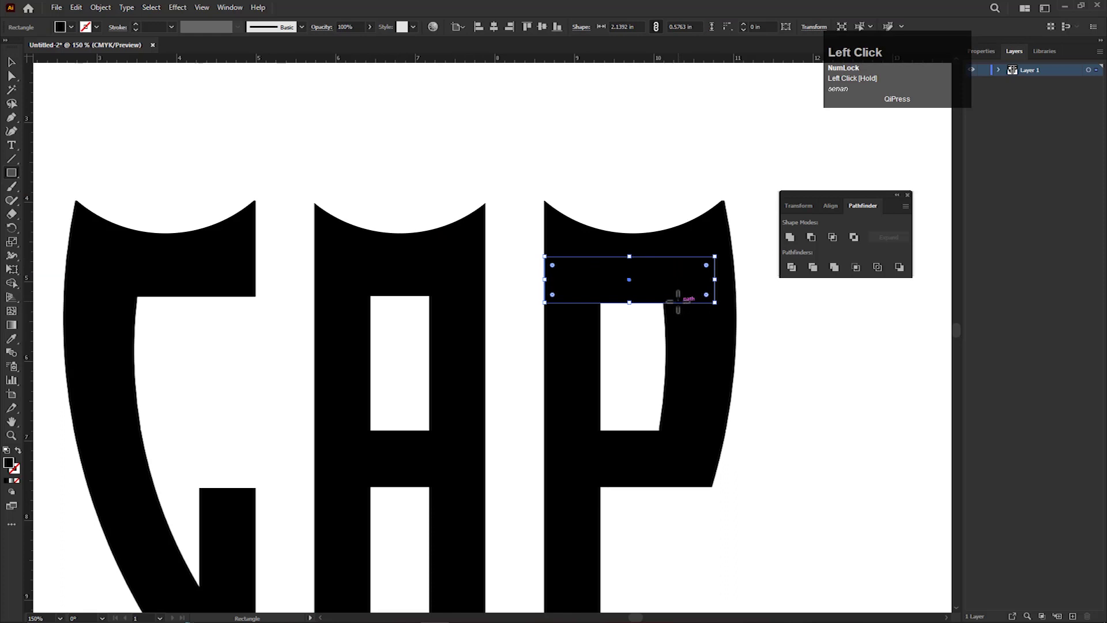
{"action": "key", "text": "v"}
{"action": "mouse_move", "coordinate": [655, 281]}
{"action": "left_mouse_down"}
{"action": "mouse_move", "coordinate": [566, 272]}
{"action": "mouse_move", "coordinate": [664, 276]}
{"action": "left_mouse_up"}
Merge the rectangle with the P using the Shape Builder to thicken its top bar.
{"action": "mouse_move", "coordinate": [622, 194]}
{"action": "left_mouse_down"}
{"action": "mouse_move", "coordinate": [643, 265]}
{"action": "mouse_move", "coordinate": [583, 252]}
{"action": "mouse_move", "coordinate": [663, 259]}
{"action": "left_mouse_up"}
{"action": "left_click", "coordinate": [12, 284]}
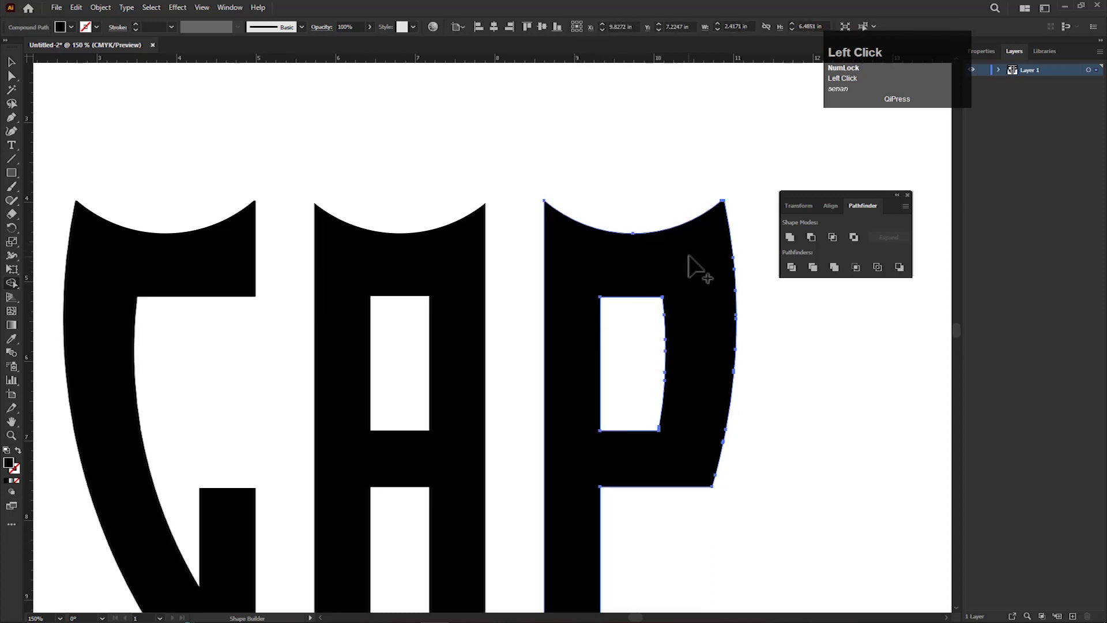
{"action": "key", "text": "v"}
Examine the complete GAP logo on the artboard with all three letters in view.
{"action": "scroll", "coordinate": [593, 354], "scroll_direction": "down", "scroll_amount": 3}
{"action": "left_click_drag", "start_coordinate": [592, 354], "coordinate": [579, 332]}
{"action": "left_click_drag", "start_coordinate": [420, 200], "coordinate": [652, 460]}
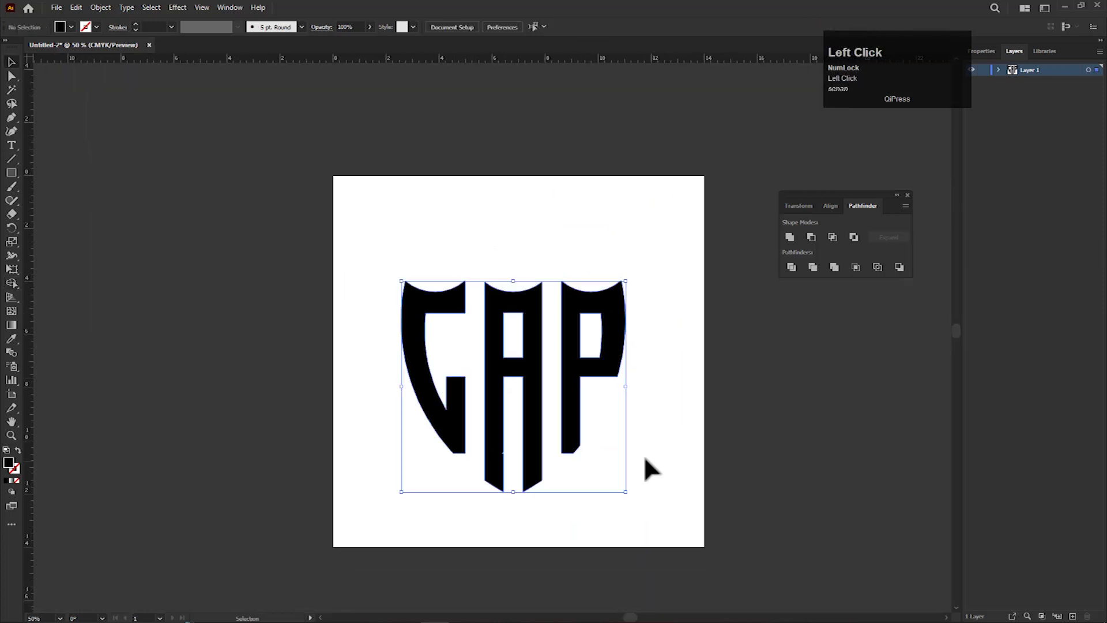
{"action": "key", "text": "ctrl+0"}
{"action": "left_click", "coordinate": [673, 457]}
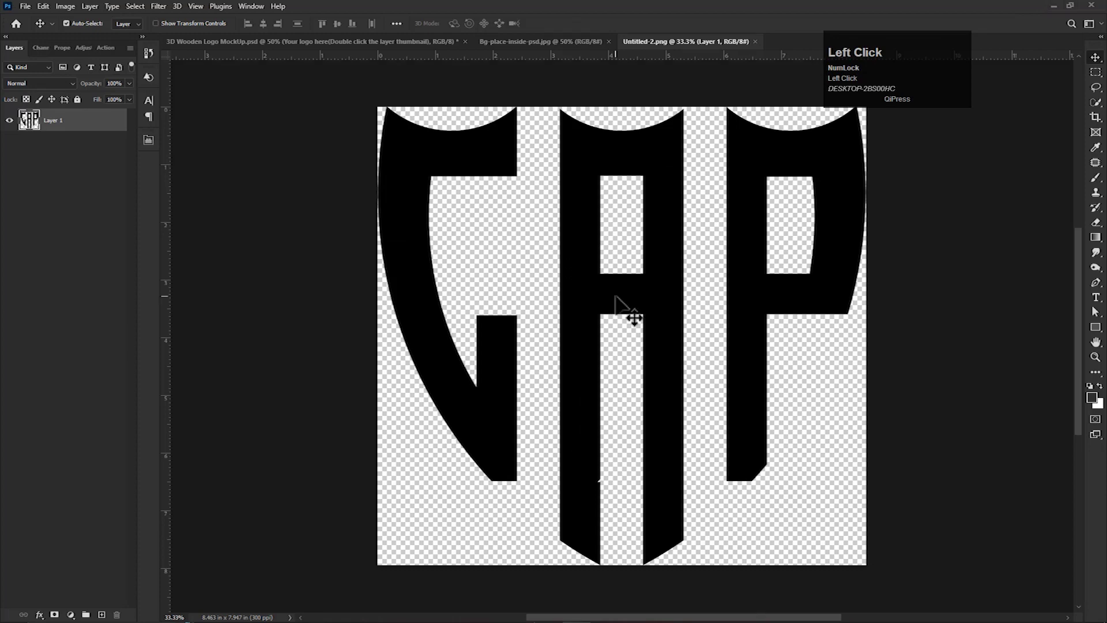
In Photoshop, go to 3D Wooden Logo MockUp.psd and open its logo smart object for editing.
{"action": "left_click", "coordinate": [507, 45]}
{"action": "left_click", "coordinate": [338, 42]}
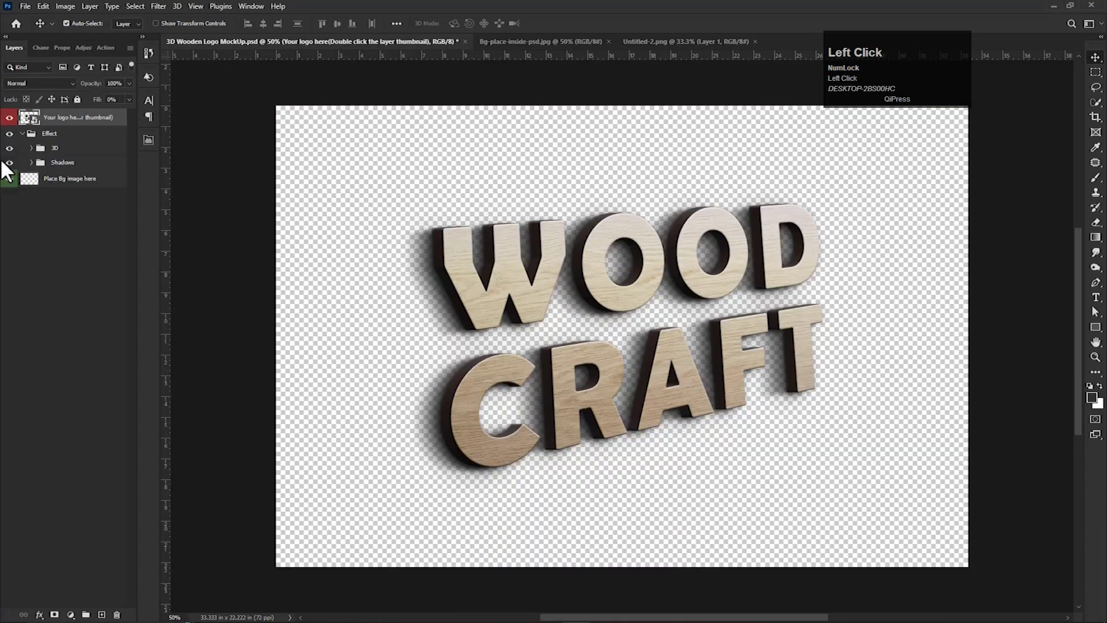
{"action": "double_click", "coordinate": [30, 118]}
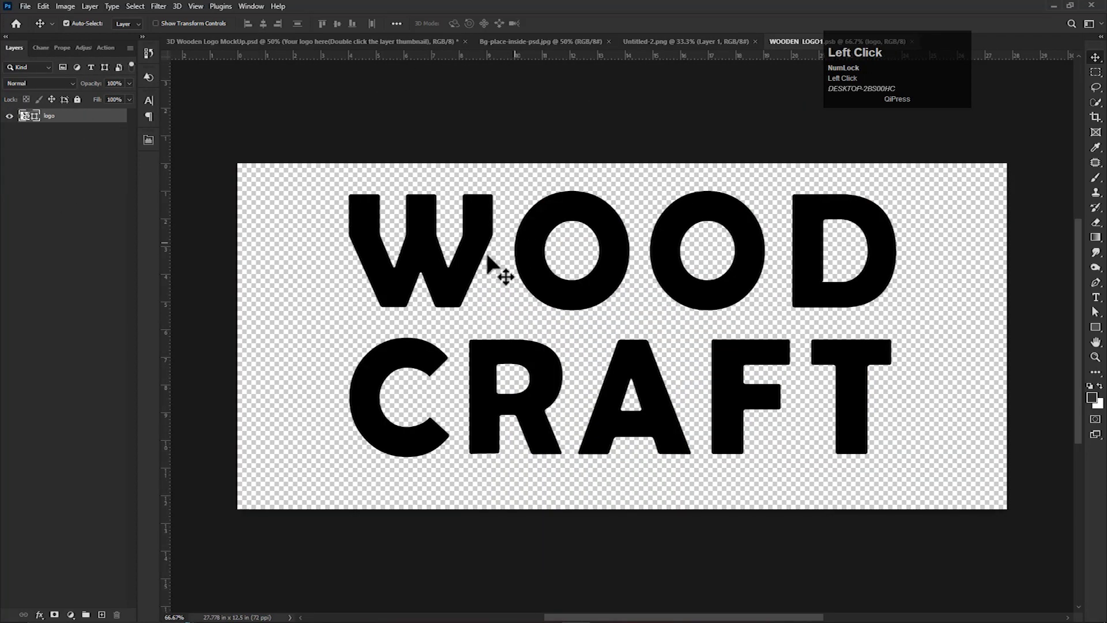
Copy the GAP logo from Untitled-2.png into WOODEN_LOGO1.psb and hide the original logo layer.
{"action": "left_click", "coordinate": [692, 44]}
{"action": "left_click_drag", "start_coordinate": [640, 296], "coordinate": [601, 324]}
{"action": "left_click", "coordinate": [10, 131]}
Scale the GAP logo to about 36% so it fits centred on the canvas, and save the smart object.
{"action": "key", "text": "ctrl+t"}
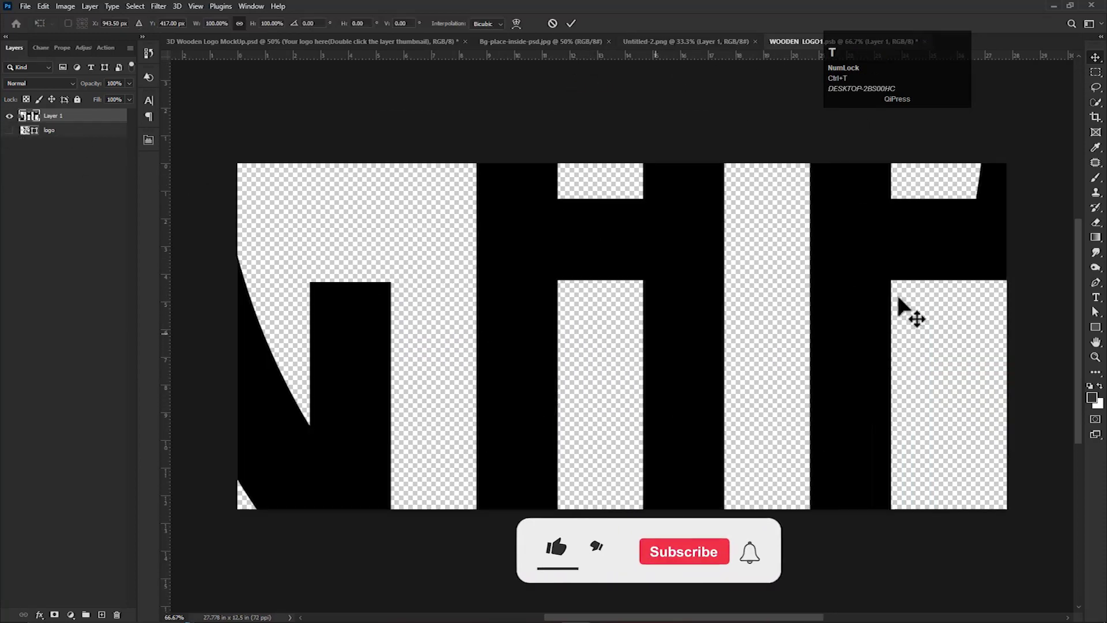
{"action": "scroll", "coordinate": [823, 357], "scroll_direction": "down", "scroll_amount": 1}
{"action": "left_click_drag", "start_coordinate": [1024, 328], "coordinate": [758, 334]}
{"action": "left_click_drag", "start_coordinate": [663, 216], "coordinate": [667, 213]}
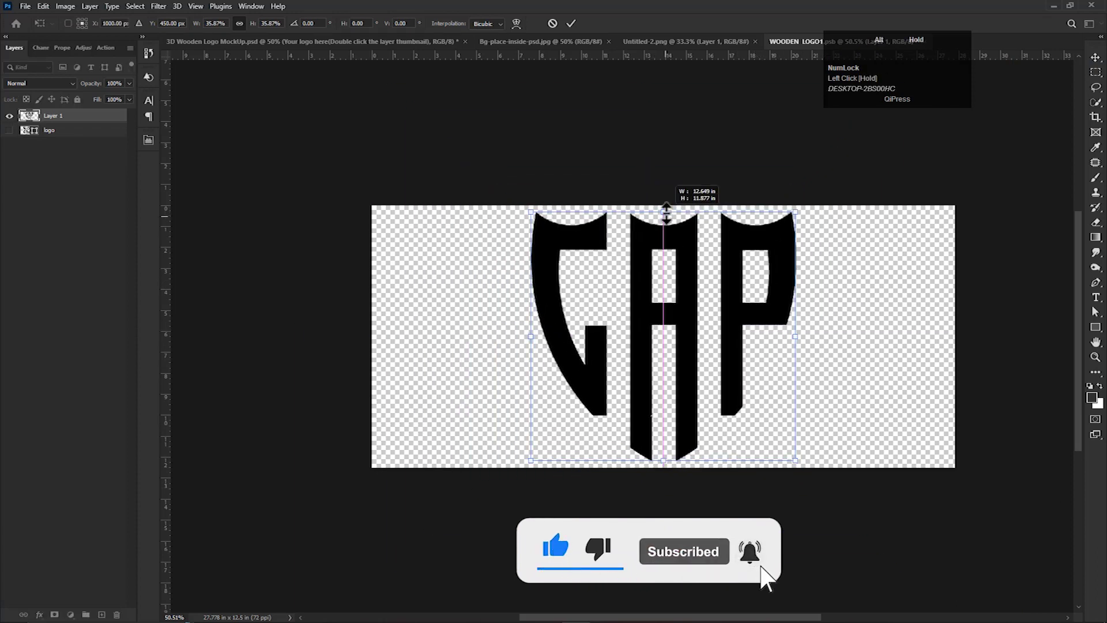
{"action": "key", "text": "Return"}
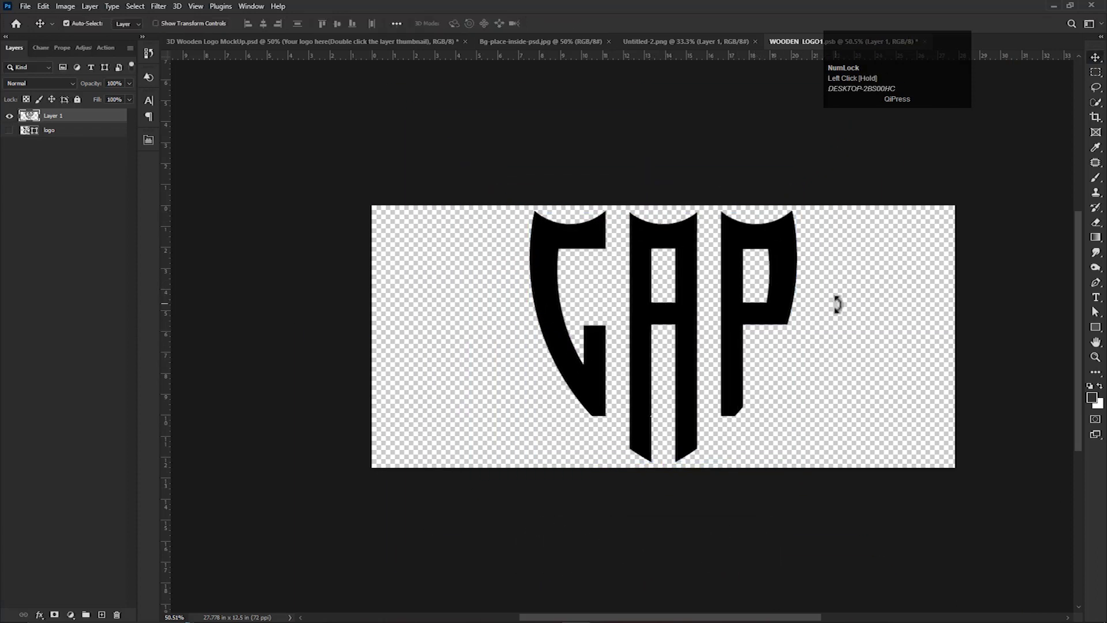
{"action": "left_click", "coordinate": [753, 315]}
{"action": "key", "text": "ctrl+s"}
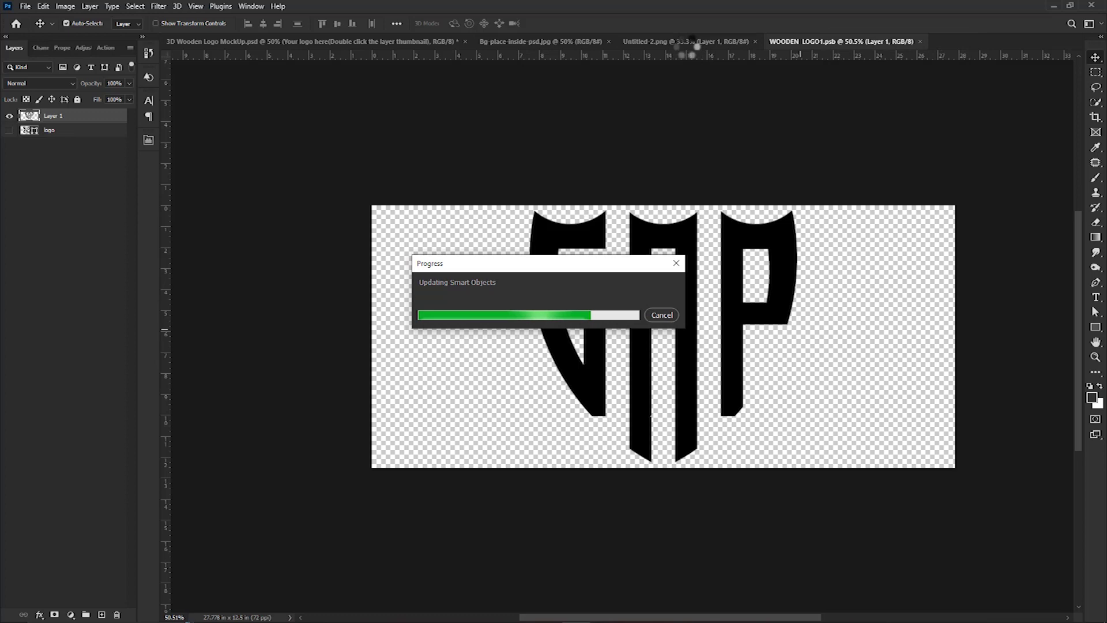
Copy the wood image from Bg-place-inside-psd.jpg into the mockup and place its layer directly above "Place Bg image here".
{"action": "left_click", "coordinate": [677, 41]}
{"action": "left_click", "coordinate": [540, 42]}
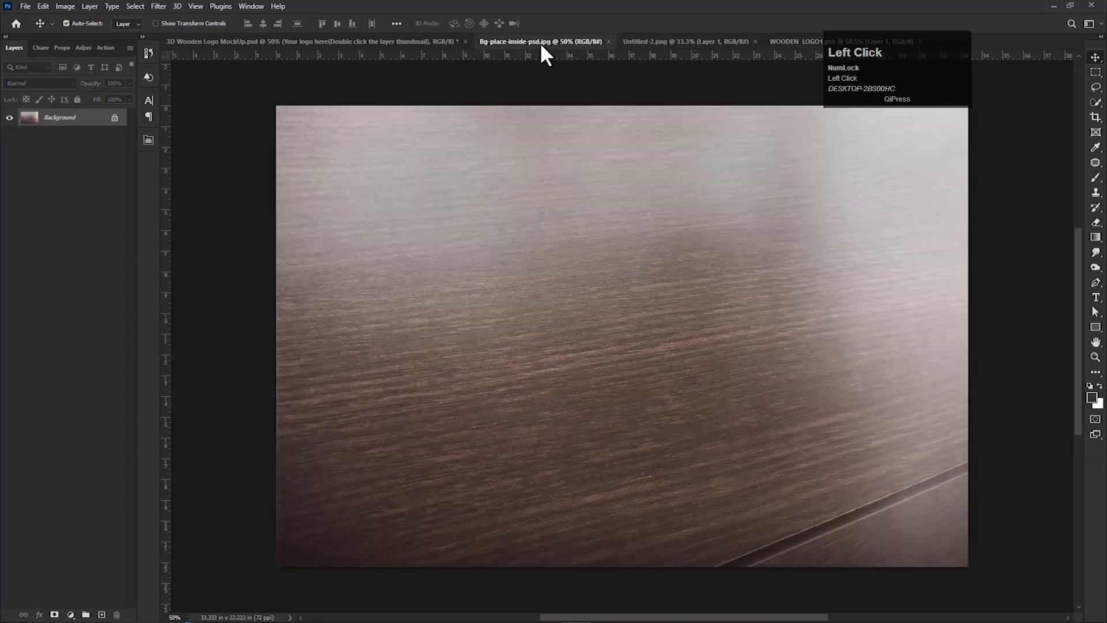
{"action": "left_click", "coordinate": [253, 44]}
{"action": "left_click", "coordinate": [528, 43]}
{"action": "left_click_drag", "start_coordinate": [375, 74], "coordinate": [483, 372]}
{"action": "scroll", "coordinate": [483, 371], "scroll_direction": "down", "scroll_amount": 1}
{"action": "left_click_drag", "start_coordinate": [63, 118], "coordinate": [67, 178]}
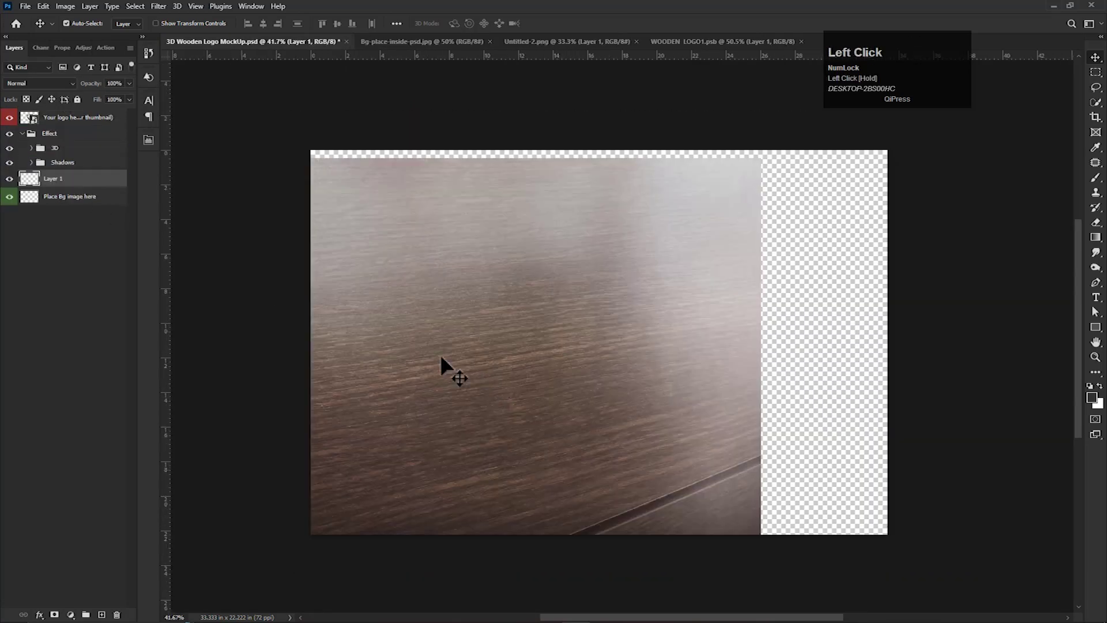
Move the wood background so that it covers the entire mockup canvas.
{"action": "left_click_drag", "start_coordinate": [390, 365], "coordinate": [472, 365]}
{"action": "key", "text": "ctrl+t"}
{"action": "left_click_drag", "start_coordinate": [434, 399], "coordinate": [472, 397]}
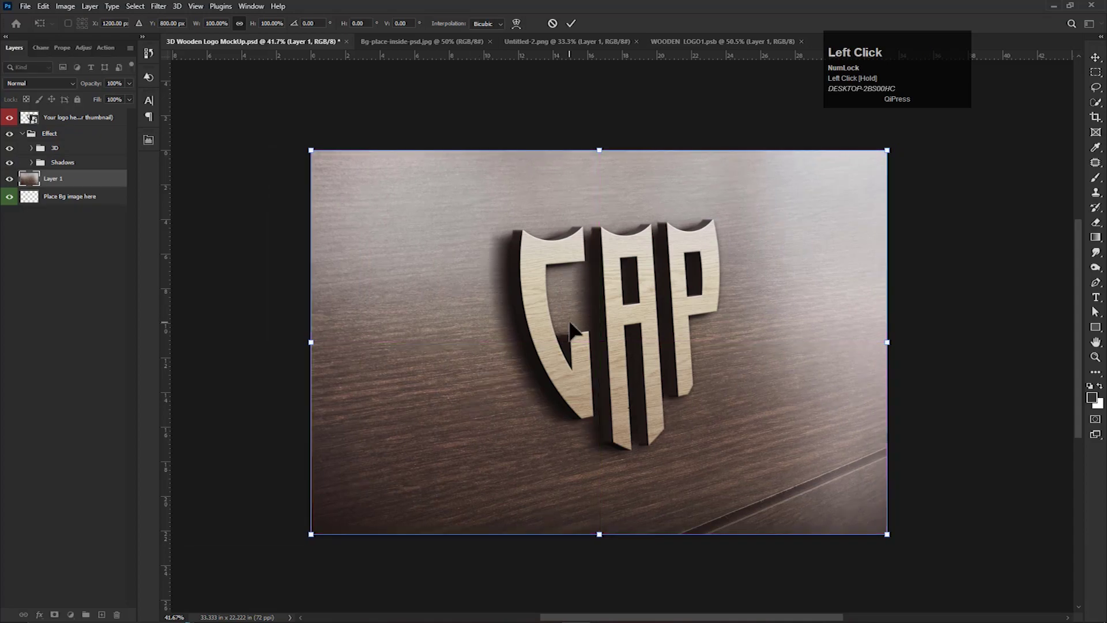
{"action": "key", "text": "Return"}
{"action": "scroll", "coordinate": [690, 368], "scroll_direction": "up", "scroll_amount": 2}
{"action": "scroll", "coordinate": [577, 358], "scroll_direction": "down", "scroll_amount": 2}
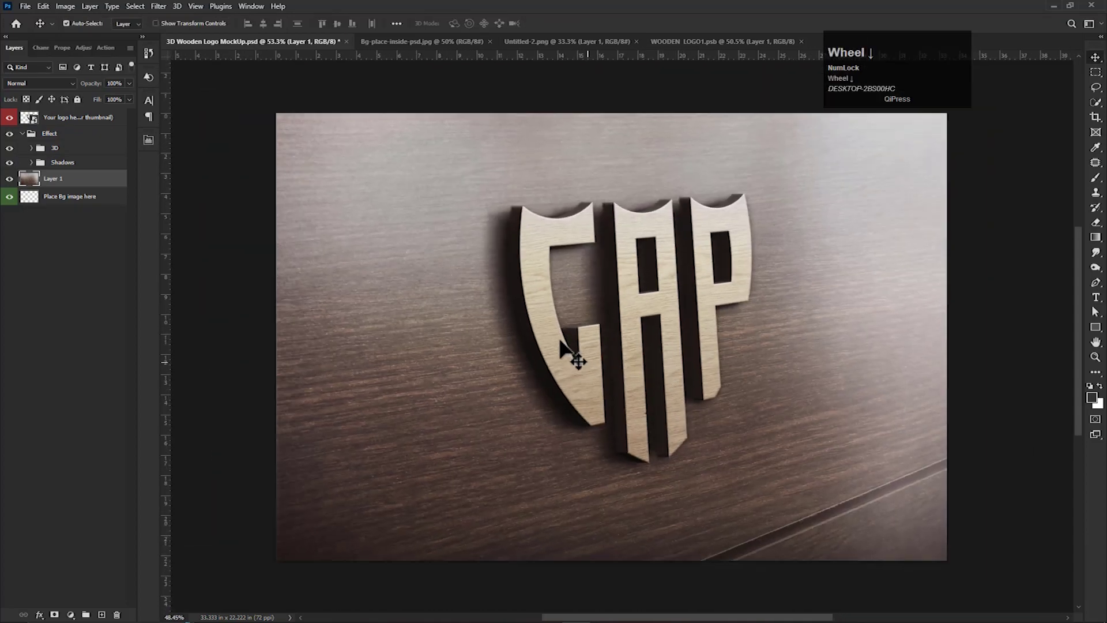